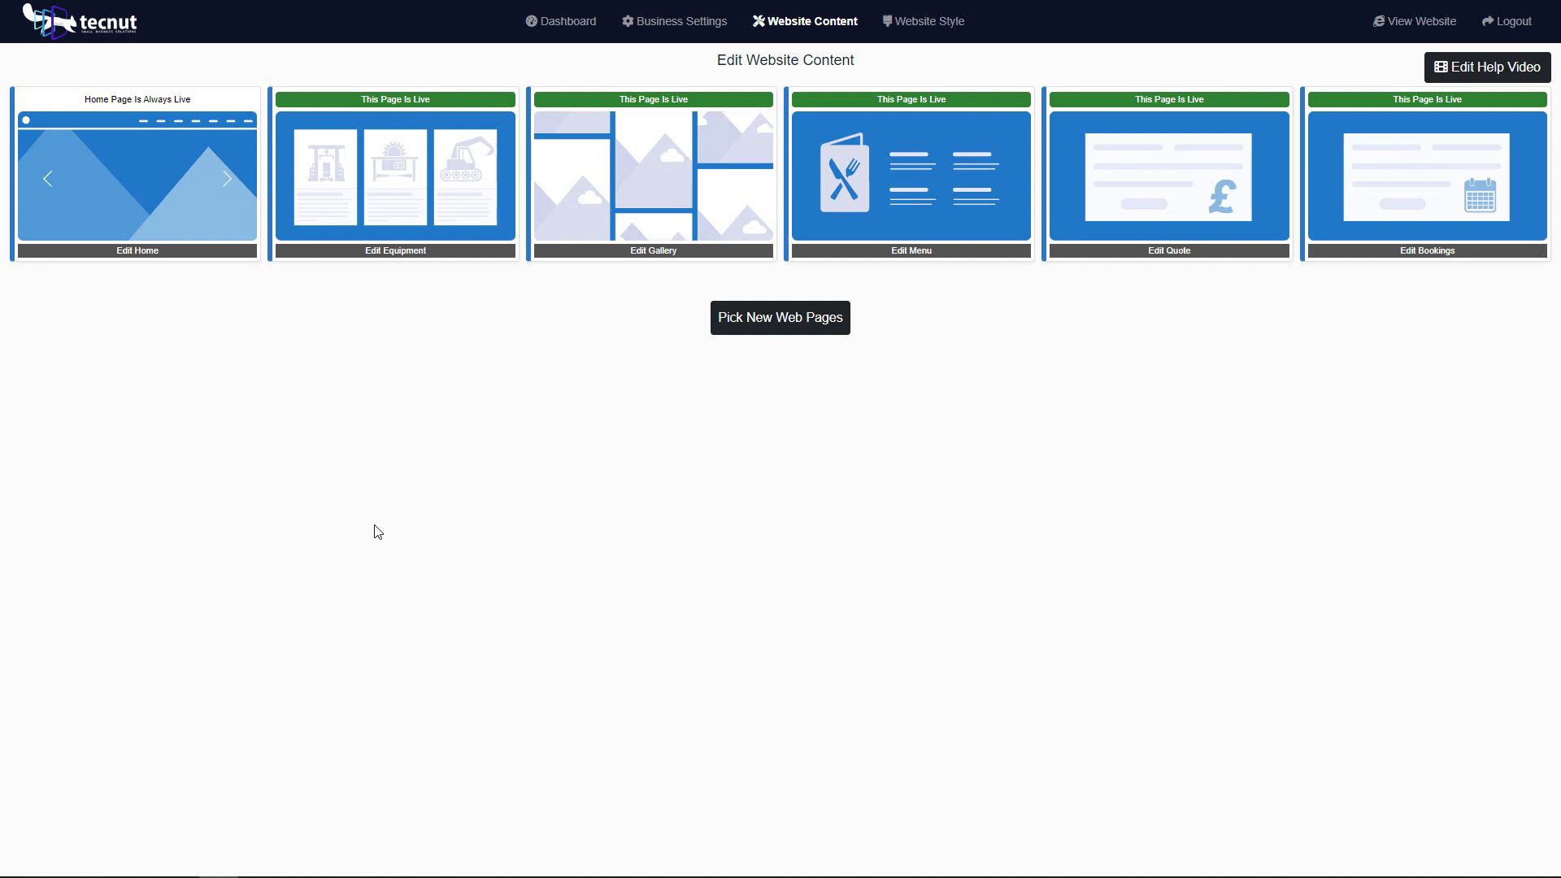
# Step: In the menu page's banner and content editor, AI-rewrite the main text about a warm, inviting atmosphere
pyautogui.click(901, 257)
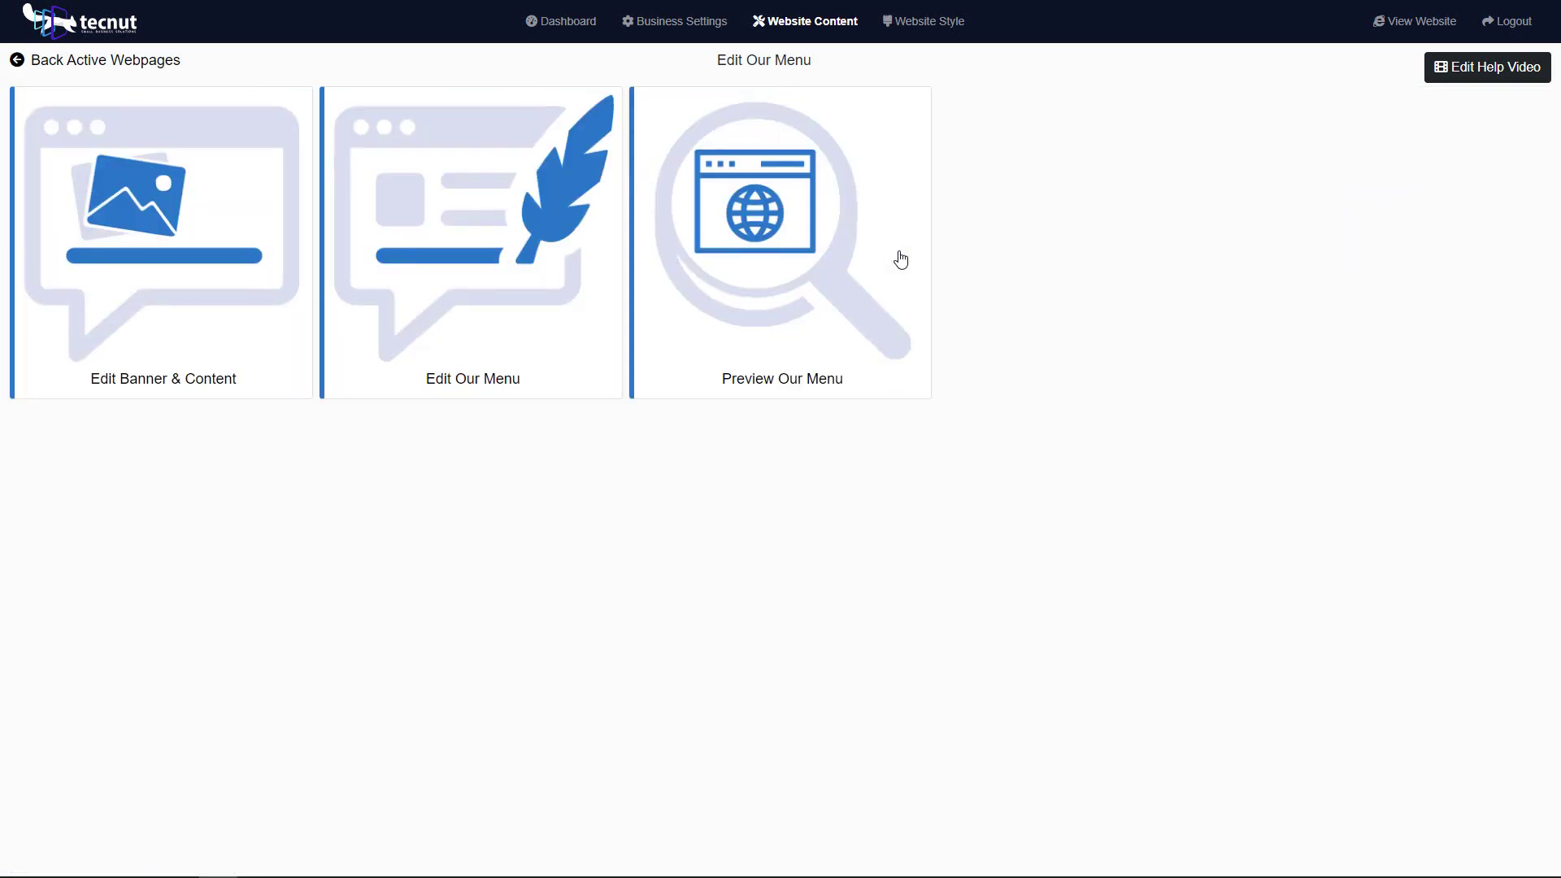
pyautogui.click(167, 202)
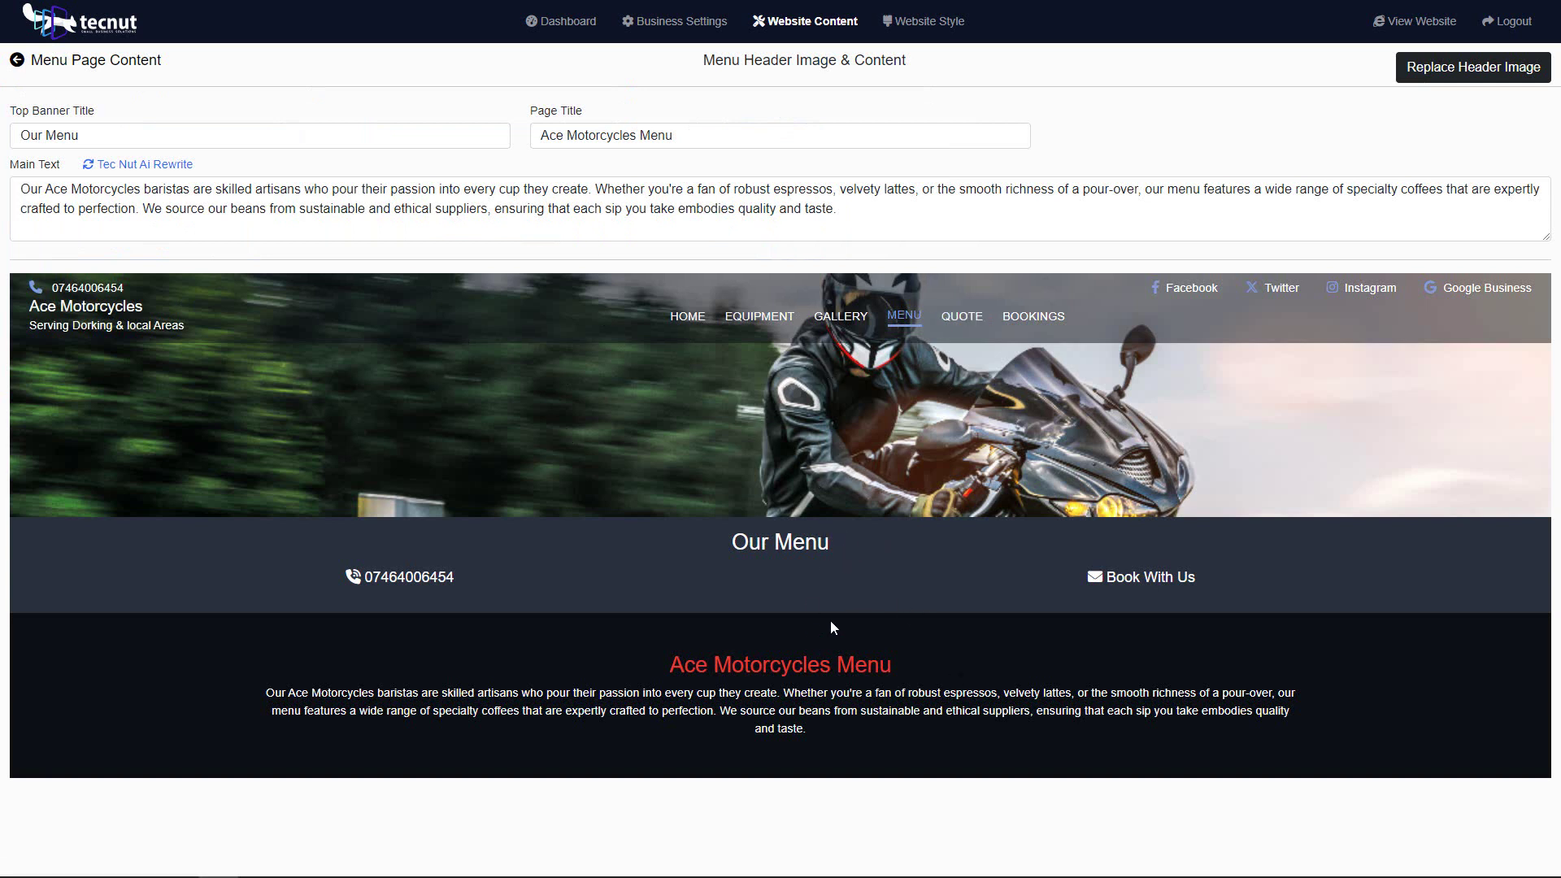
pyautogui.moveTo(849, 543); pyautogui.dragTo(676, 572)
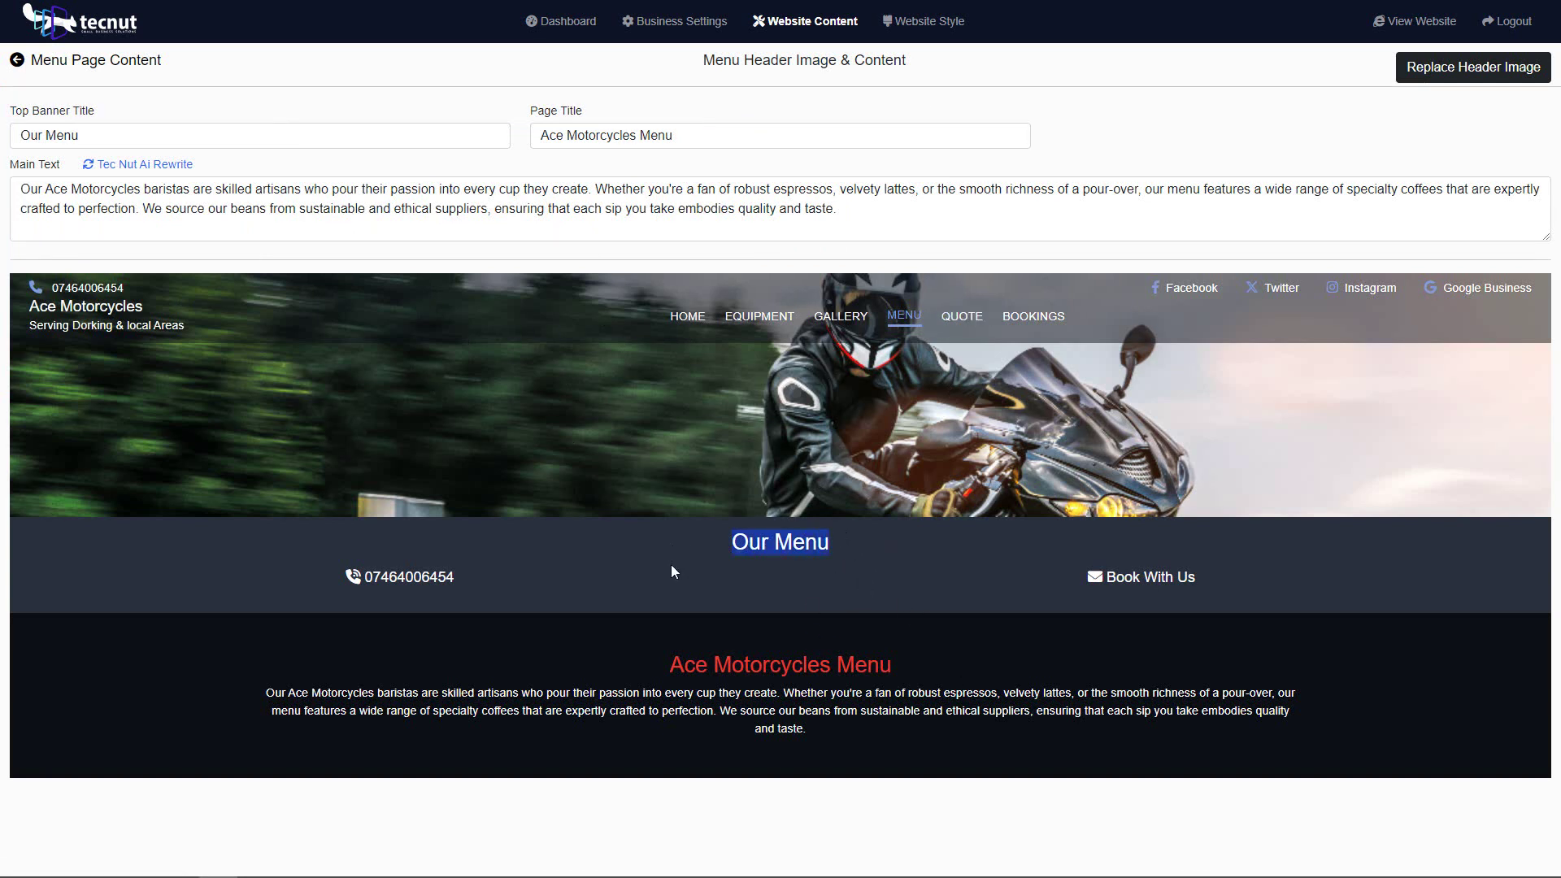
pyautogui.click(910, 672)
pyautogui.moveTo(911, 667); pyautogui.dragTo(623, 673)
pyautogui.click(735, 723)
pyautogui.click(140, 166)
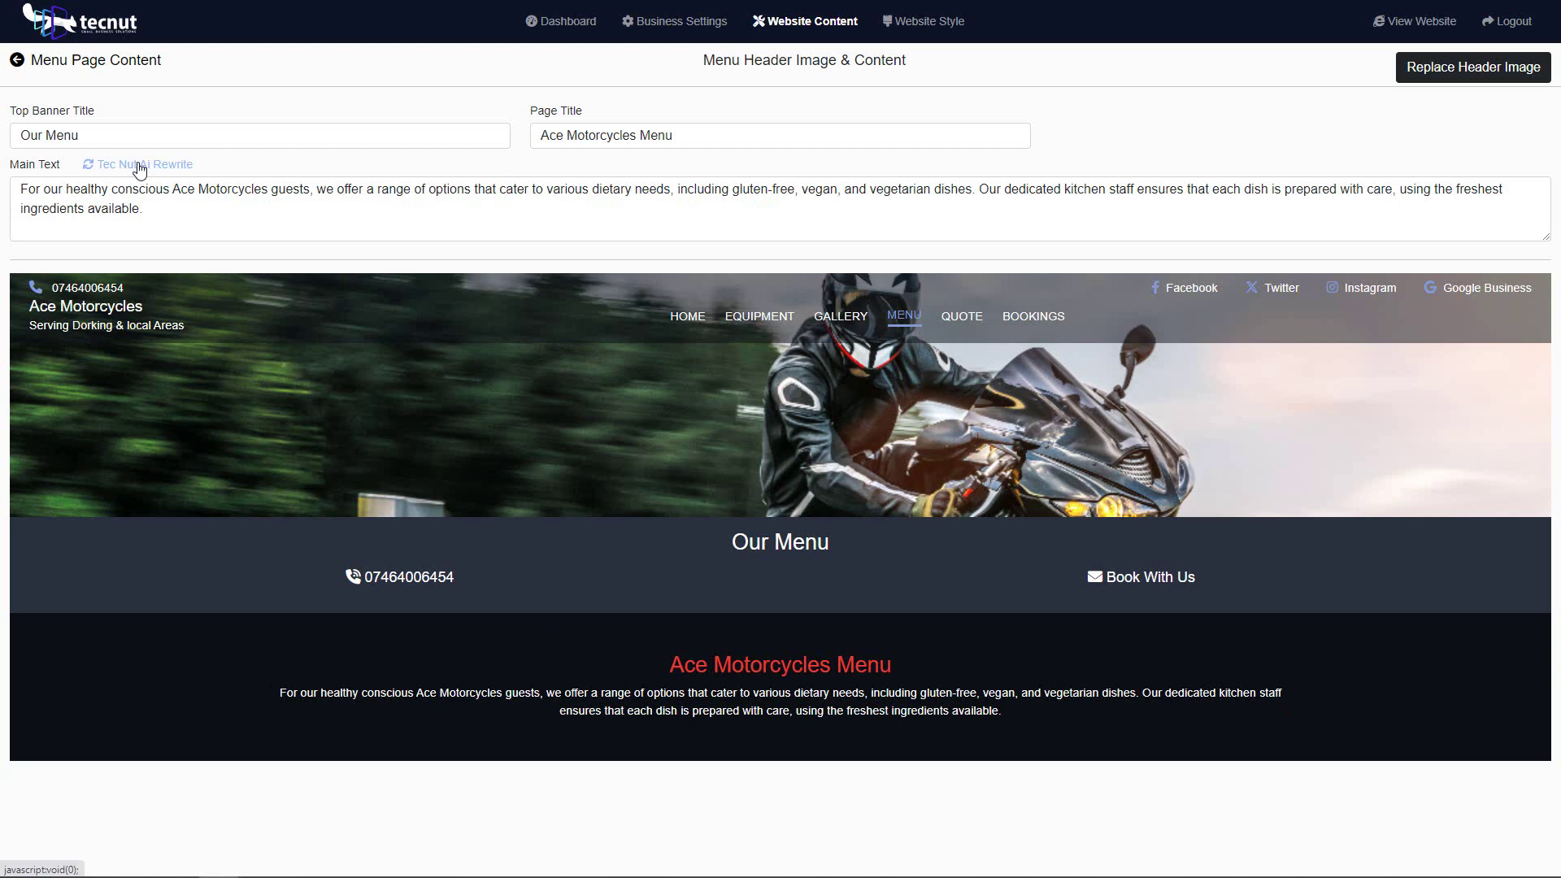
pyautogui.click(122, 167)
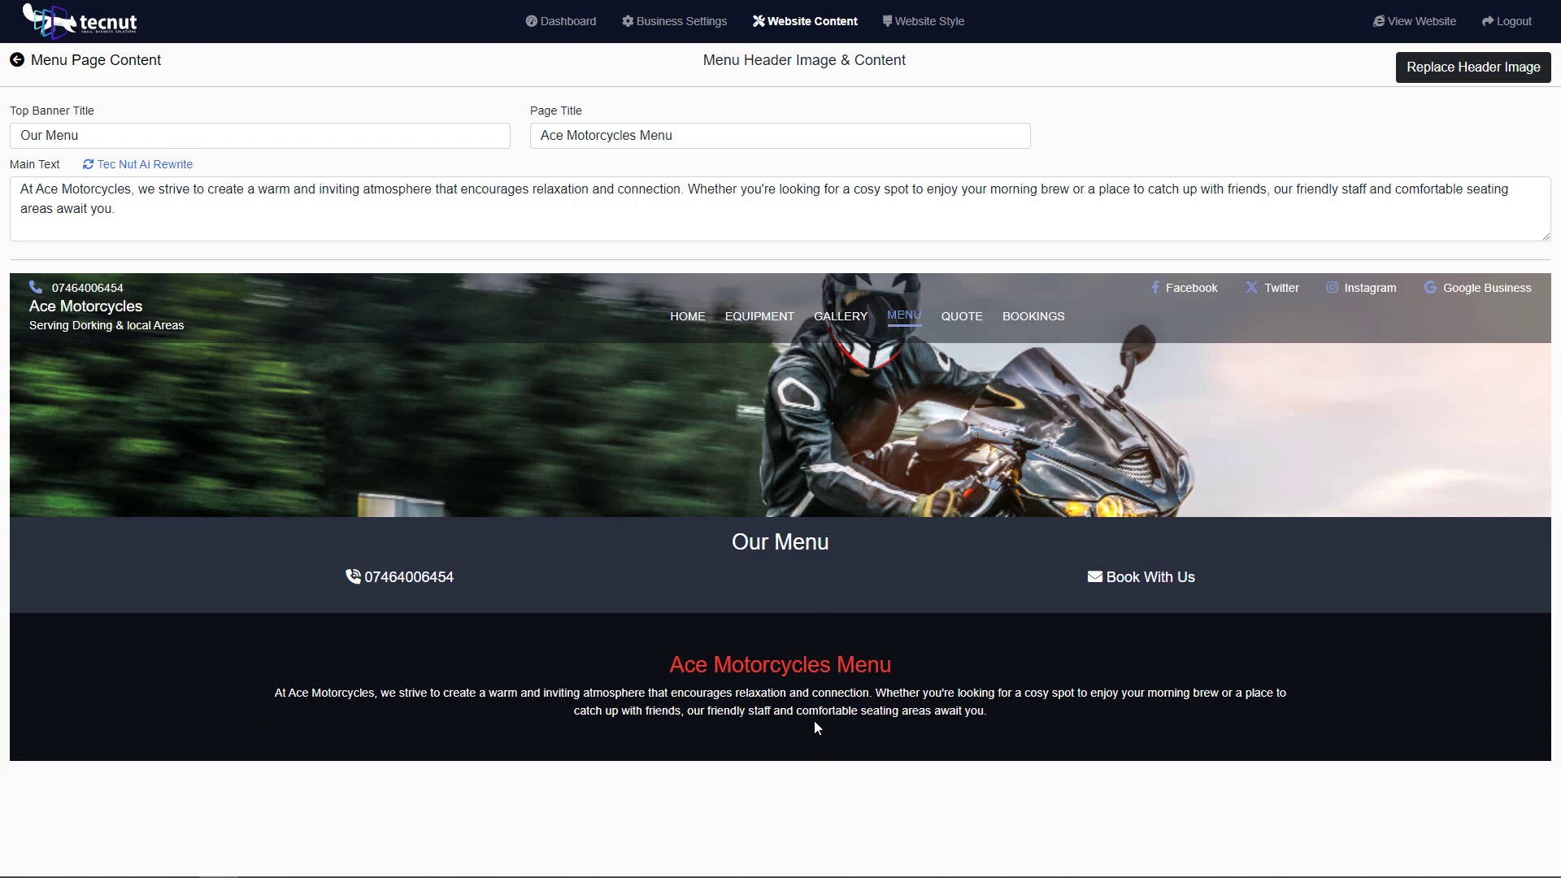
# Step: Import the Cafe Menu preset into the site's menus and confirm
pyautogui.click(54, 63)
pyautogui.click(510, 283)
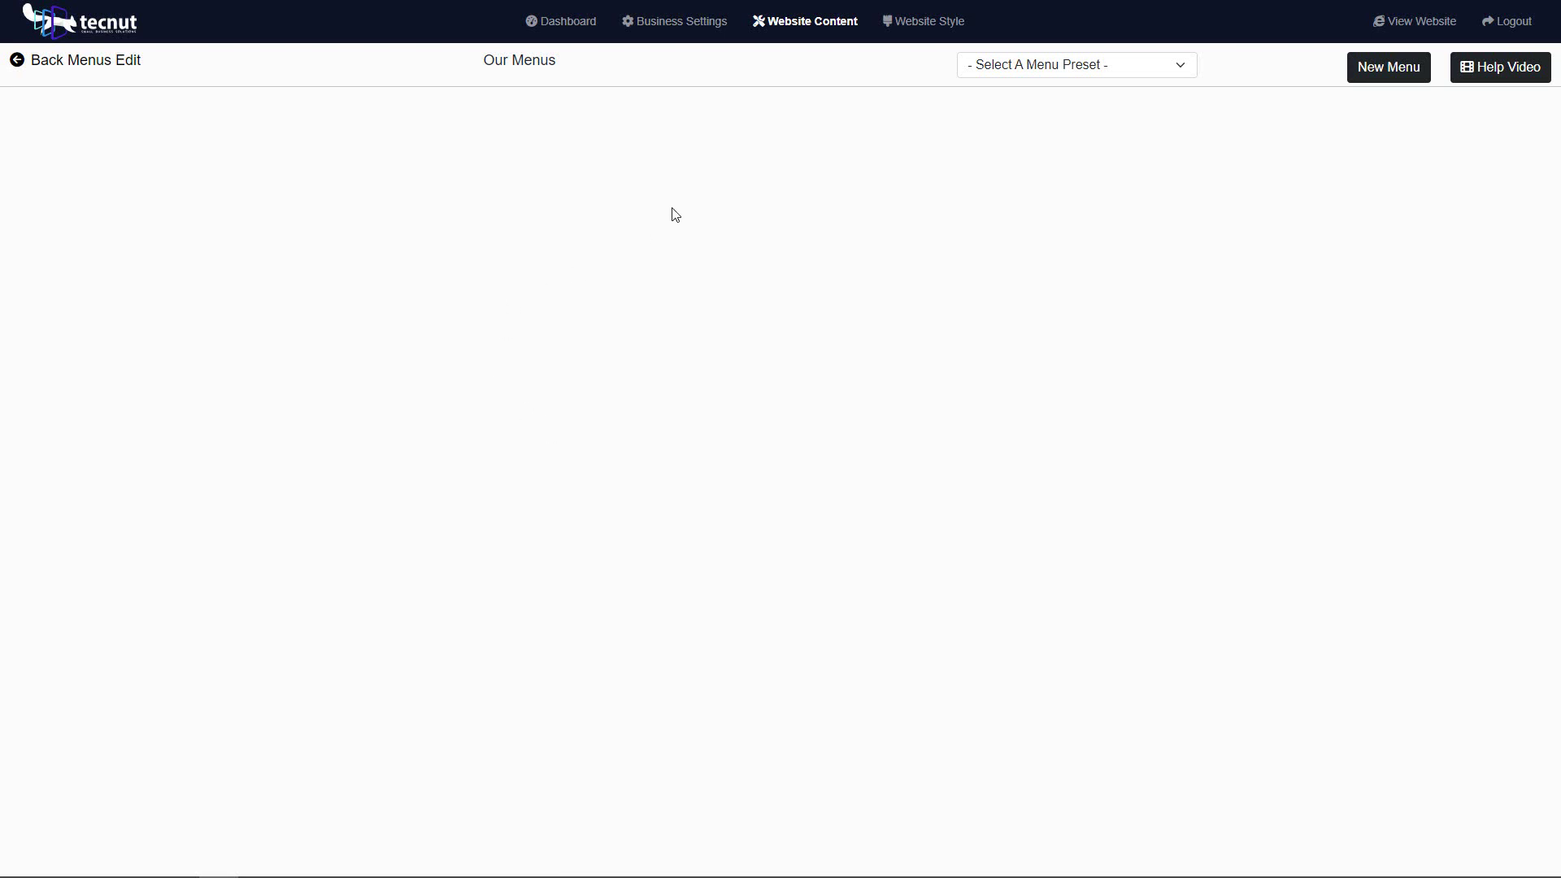
pyautogui.click(1063, 70)
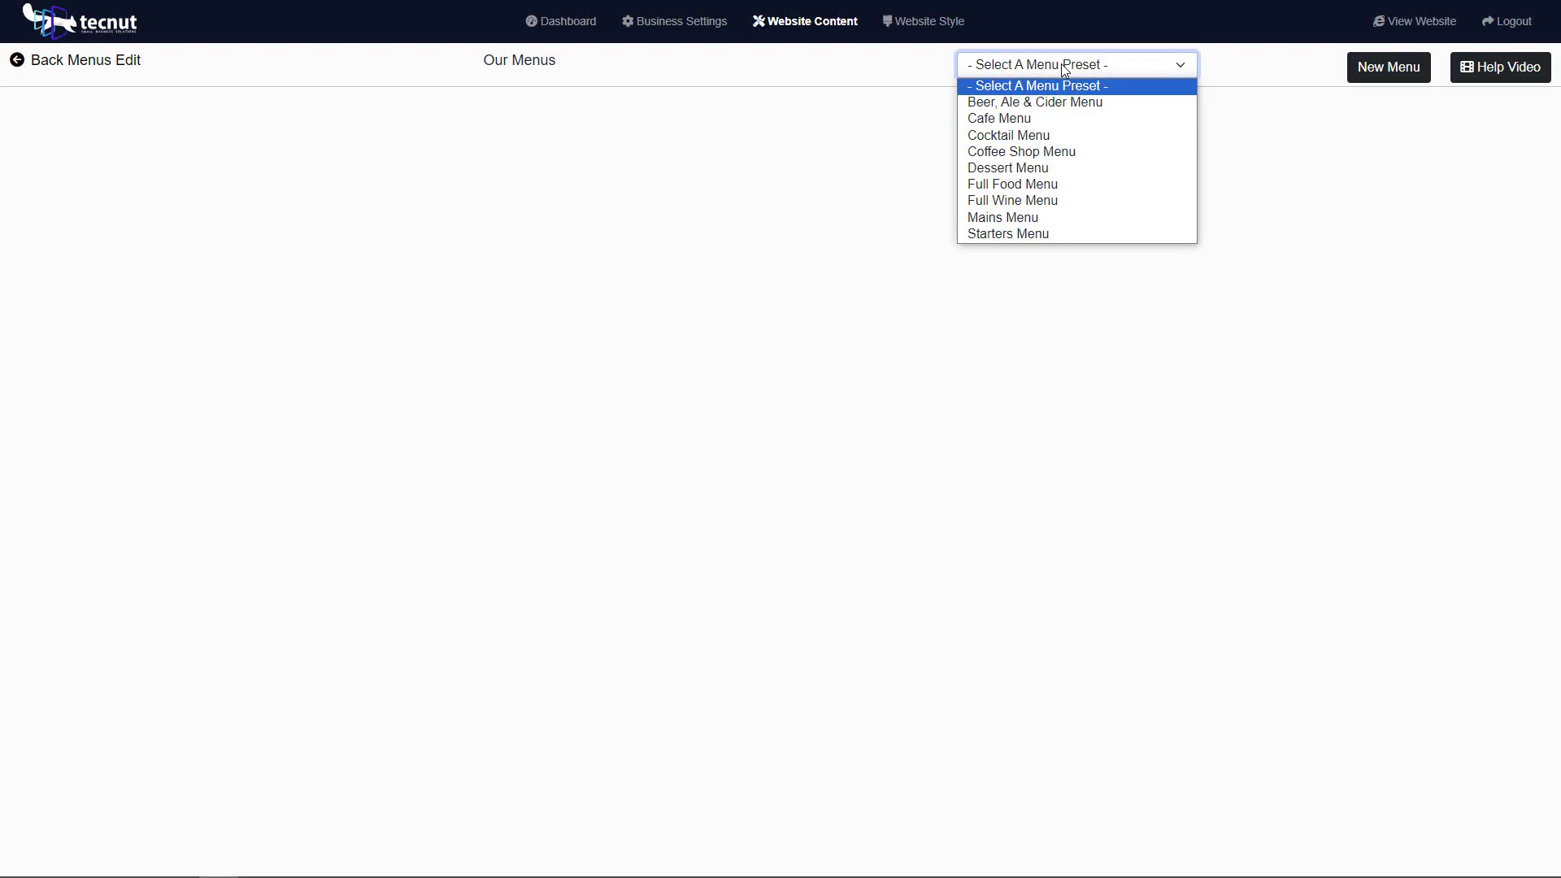
pyautogui.click(1029, 121)
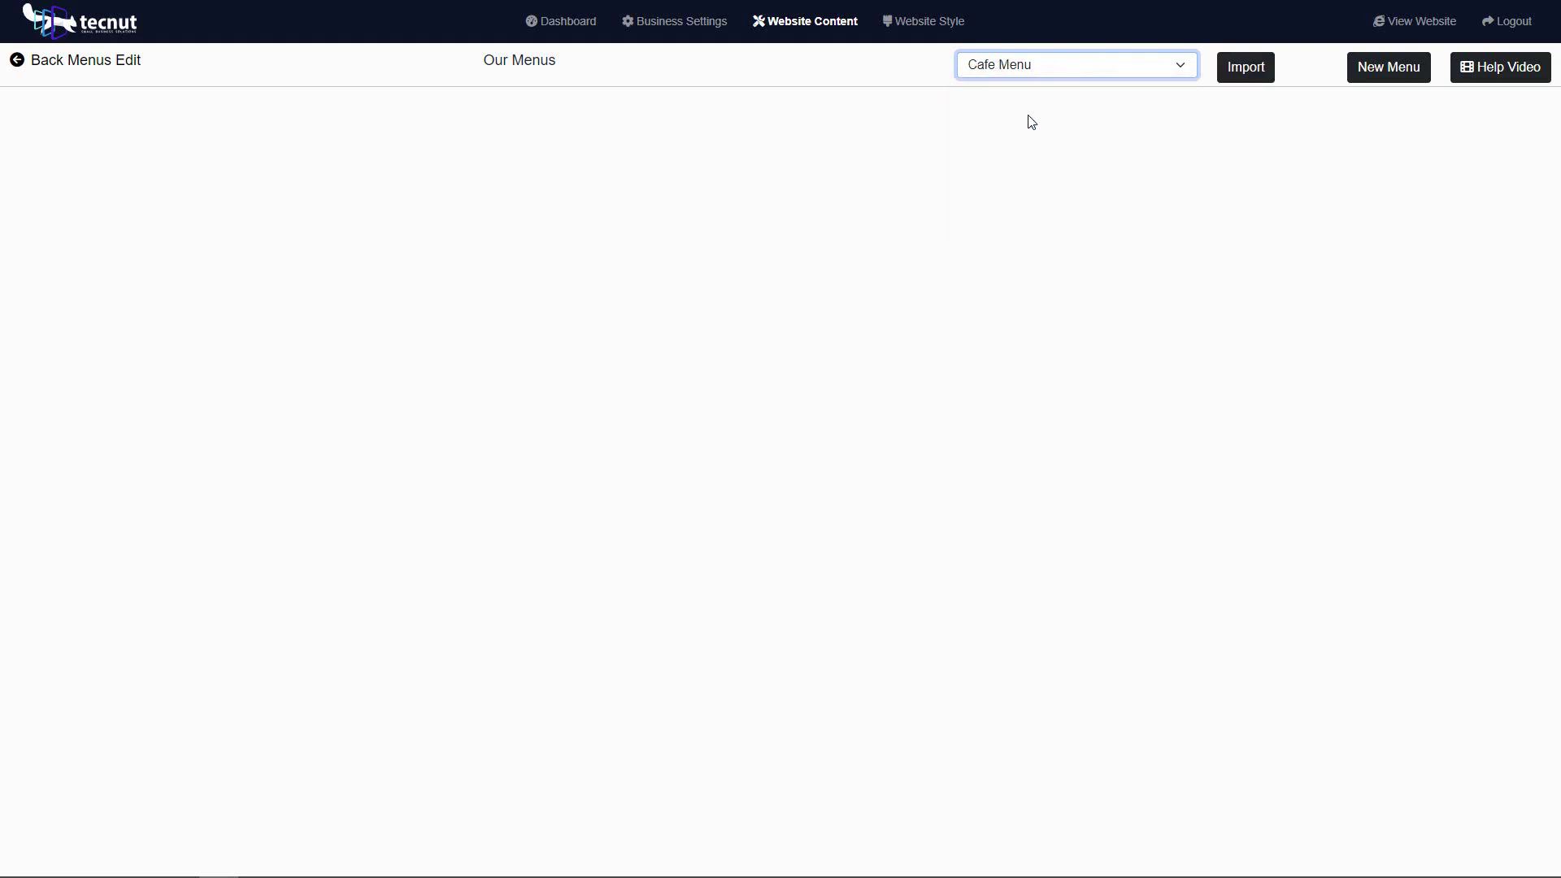
pyautogui.click(1242, 79)
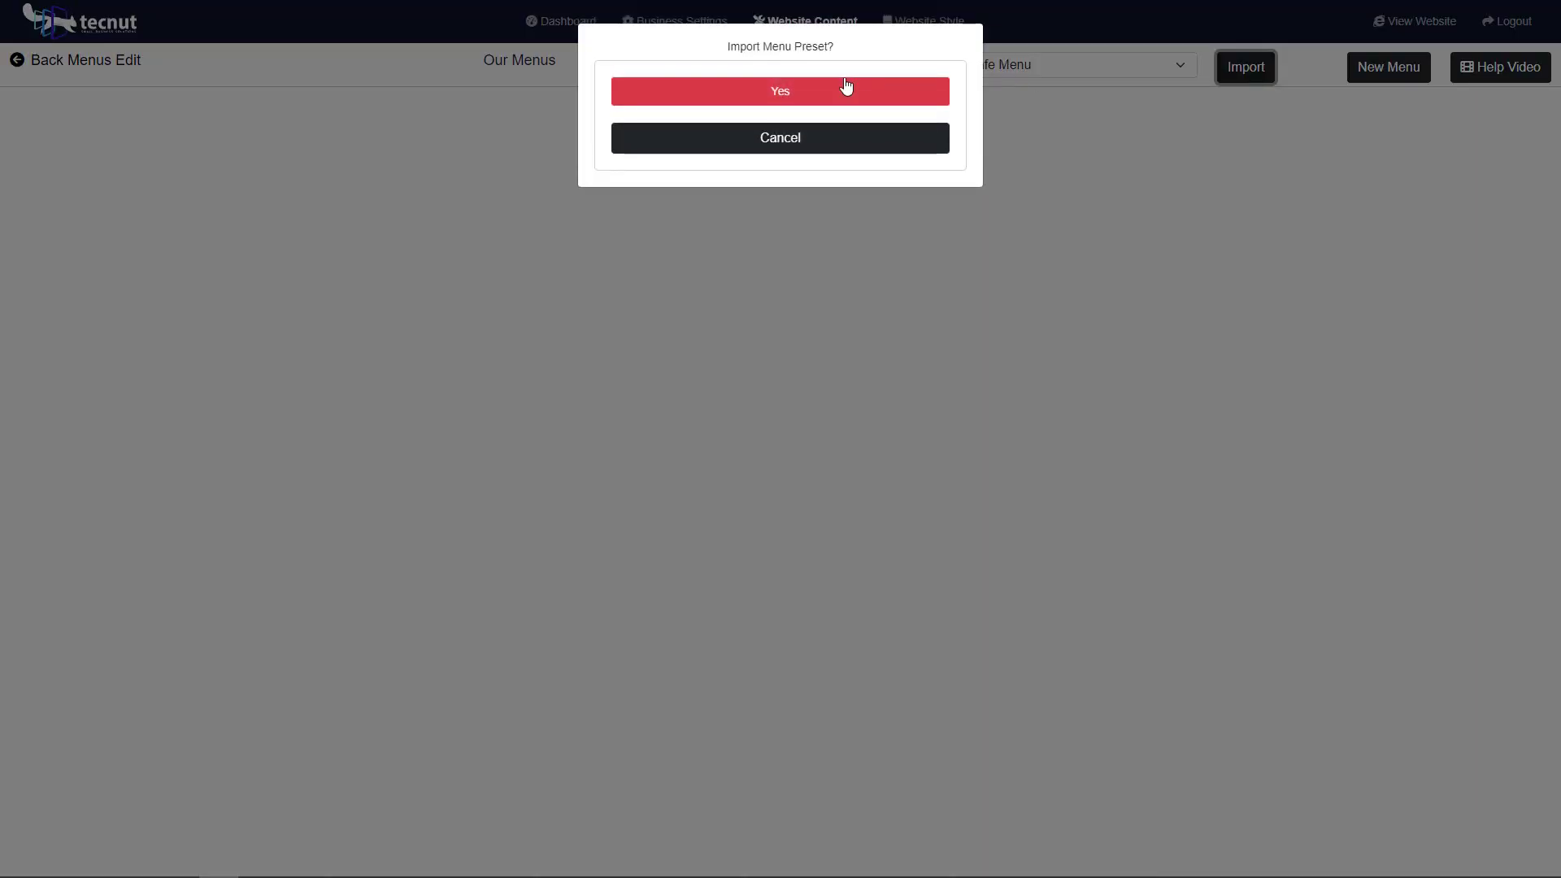
pyautogui.click(826, 97)
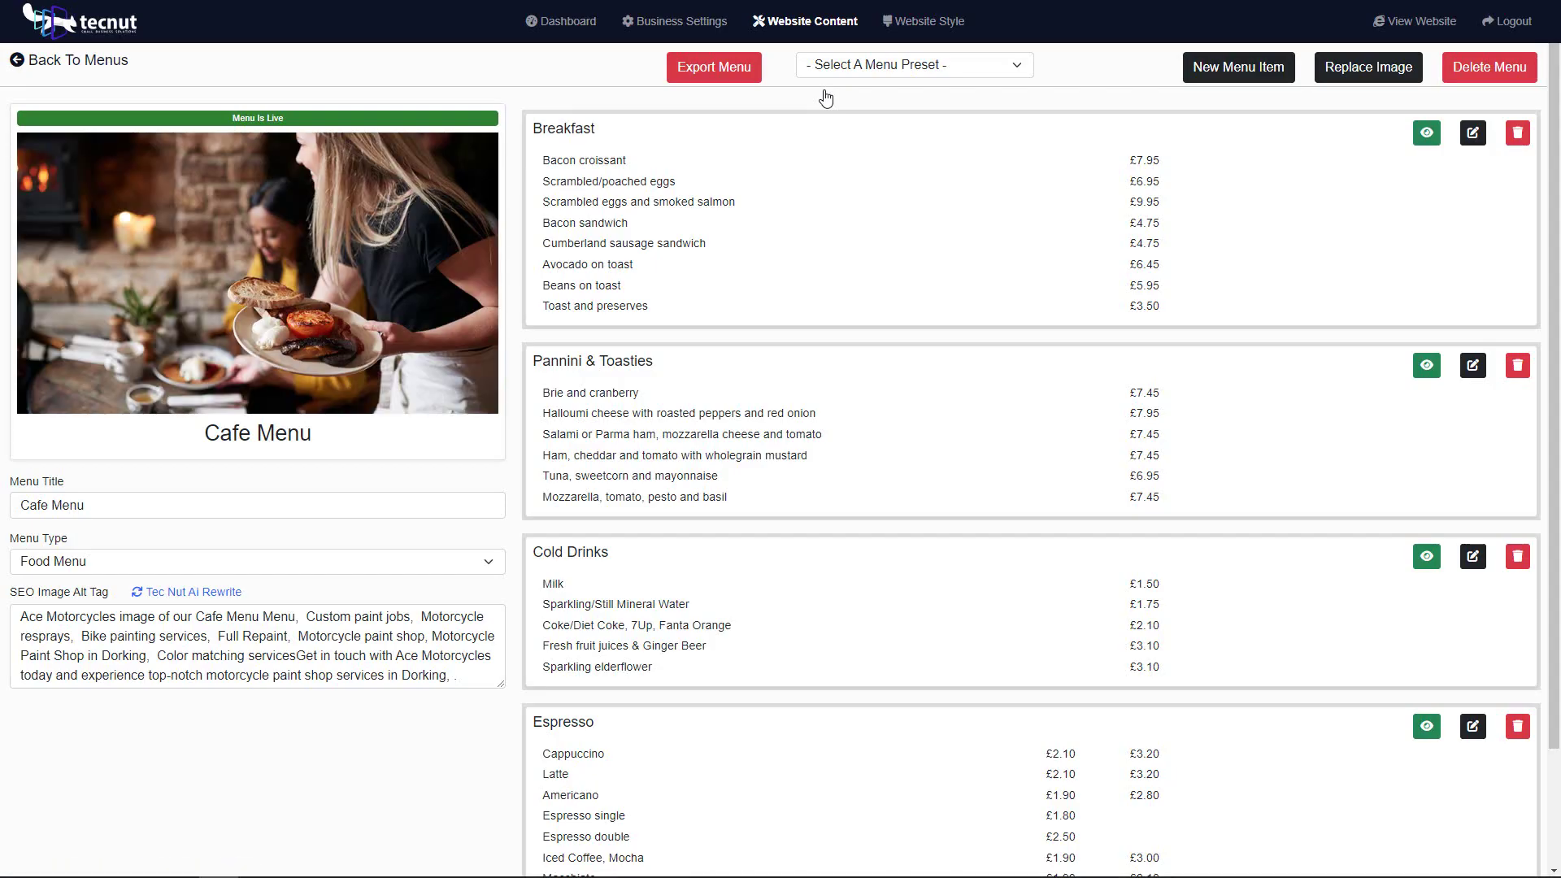
pyautogui.scroll(-2, 854, 487)
pyautogui.scroll(2, 854, 487)
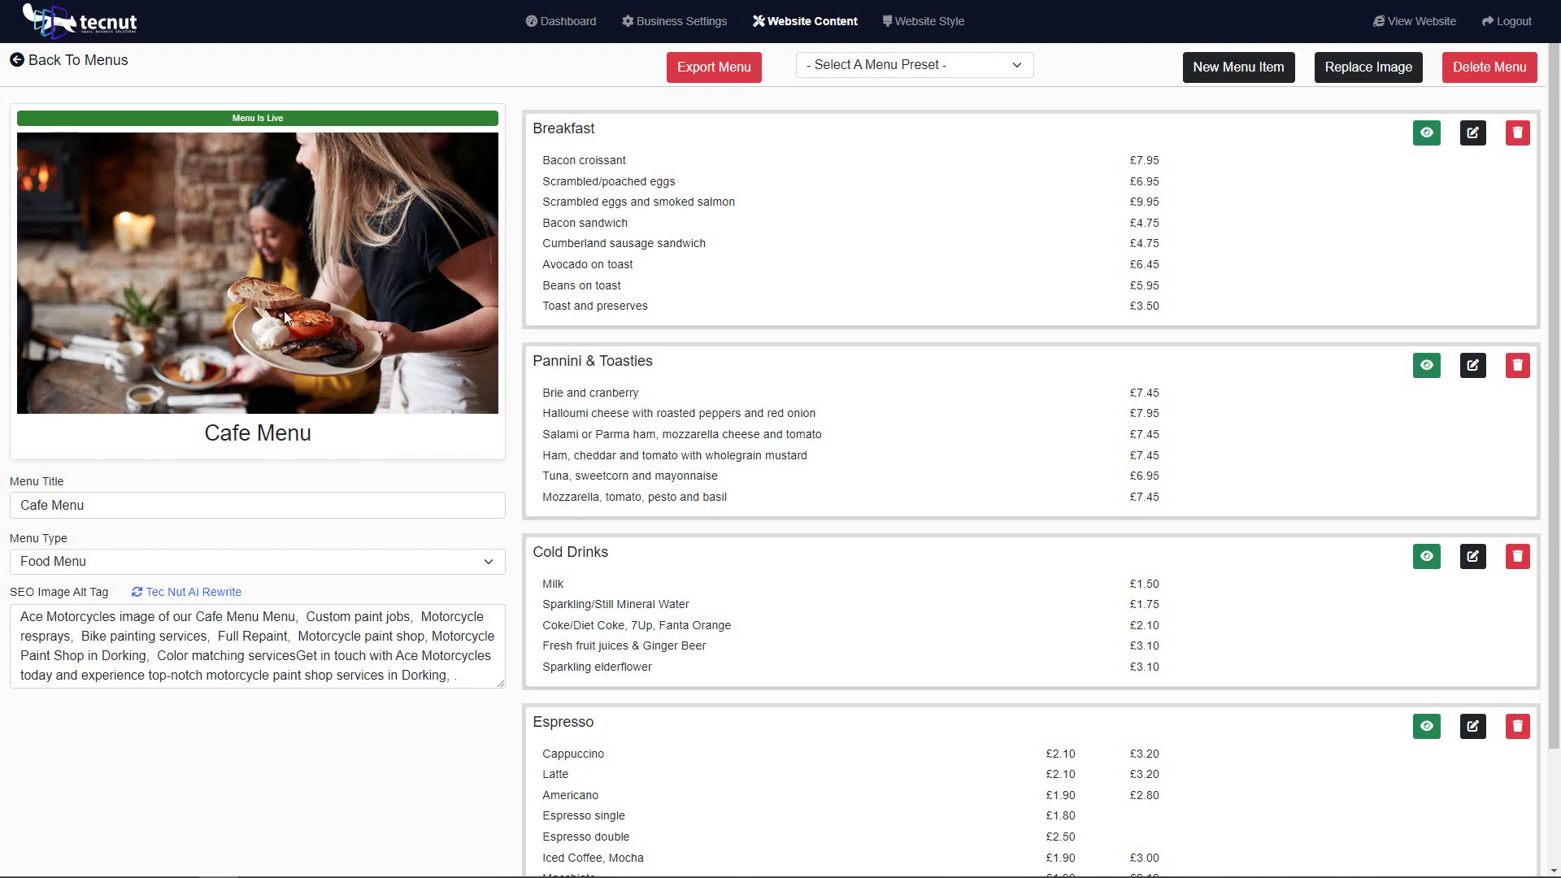
# Step: Keep Breakfast above Pannini & Toasties and delete the Cold Drinks section
pyautogui.scroll(-2, 940, 443)
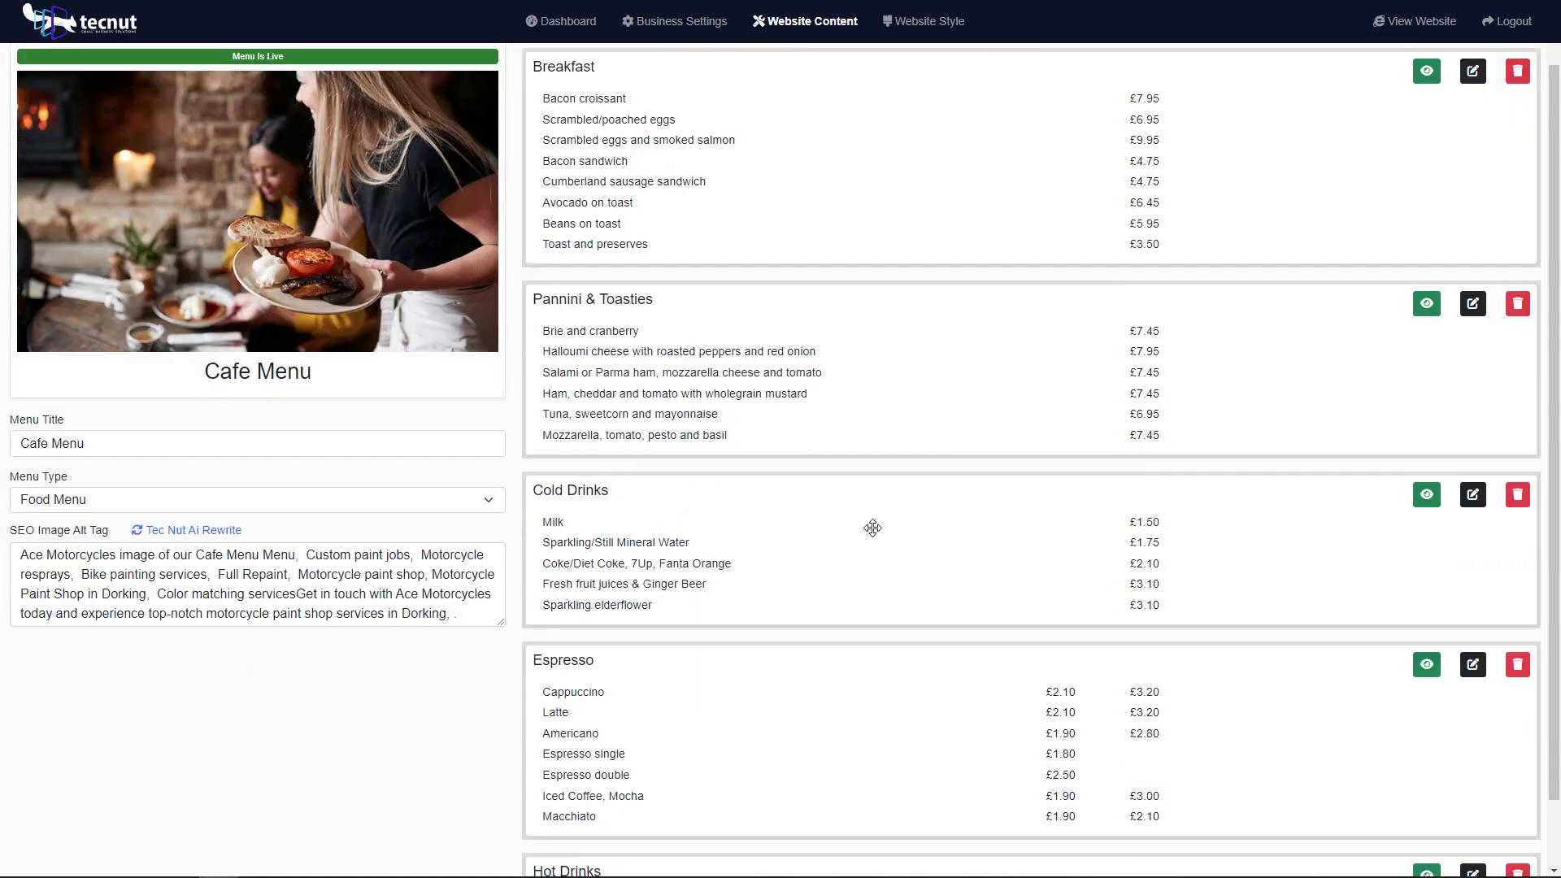
pyautogui.scroll(2, 820, 650)
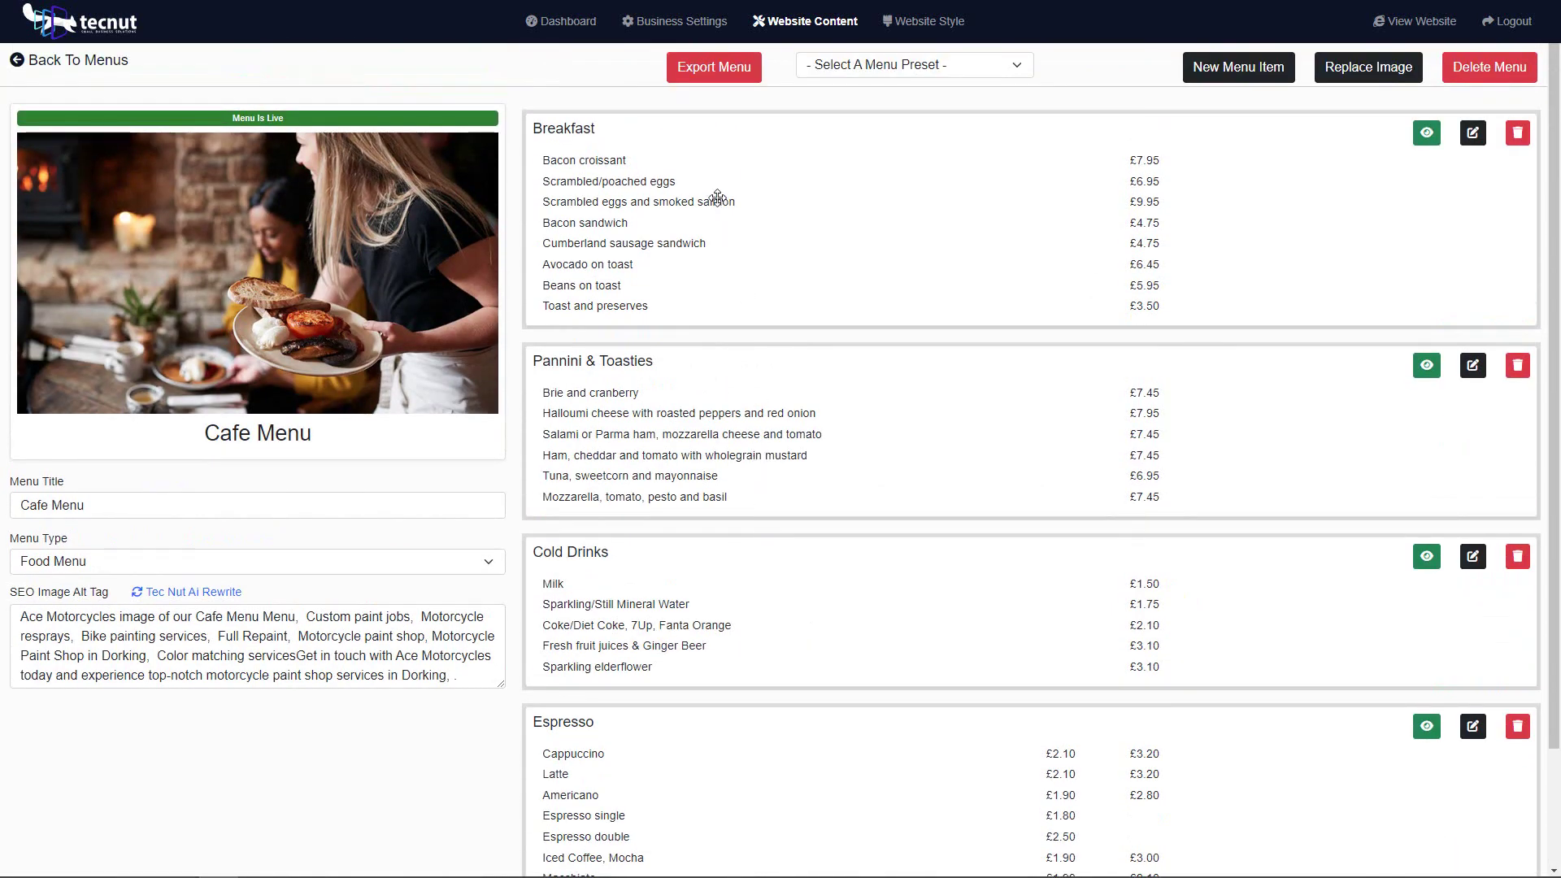
pyautogui.moveTo(691, 195); pyautogui.dragTo(704, 425)
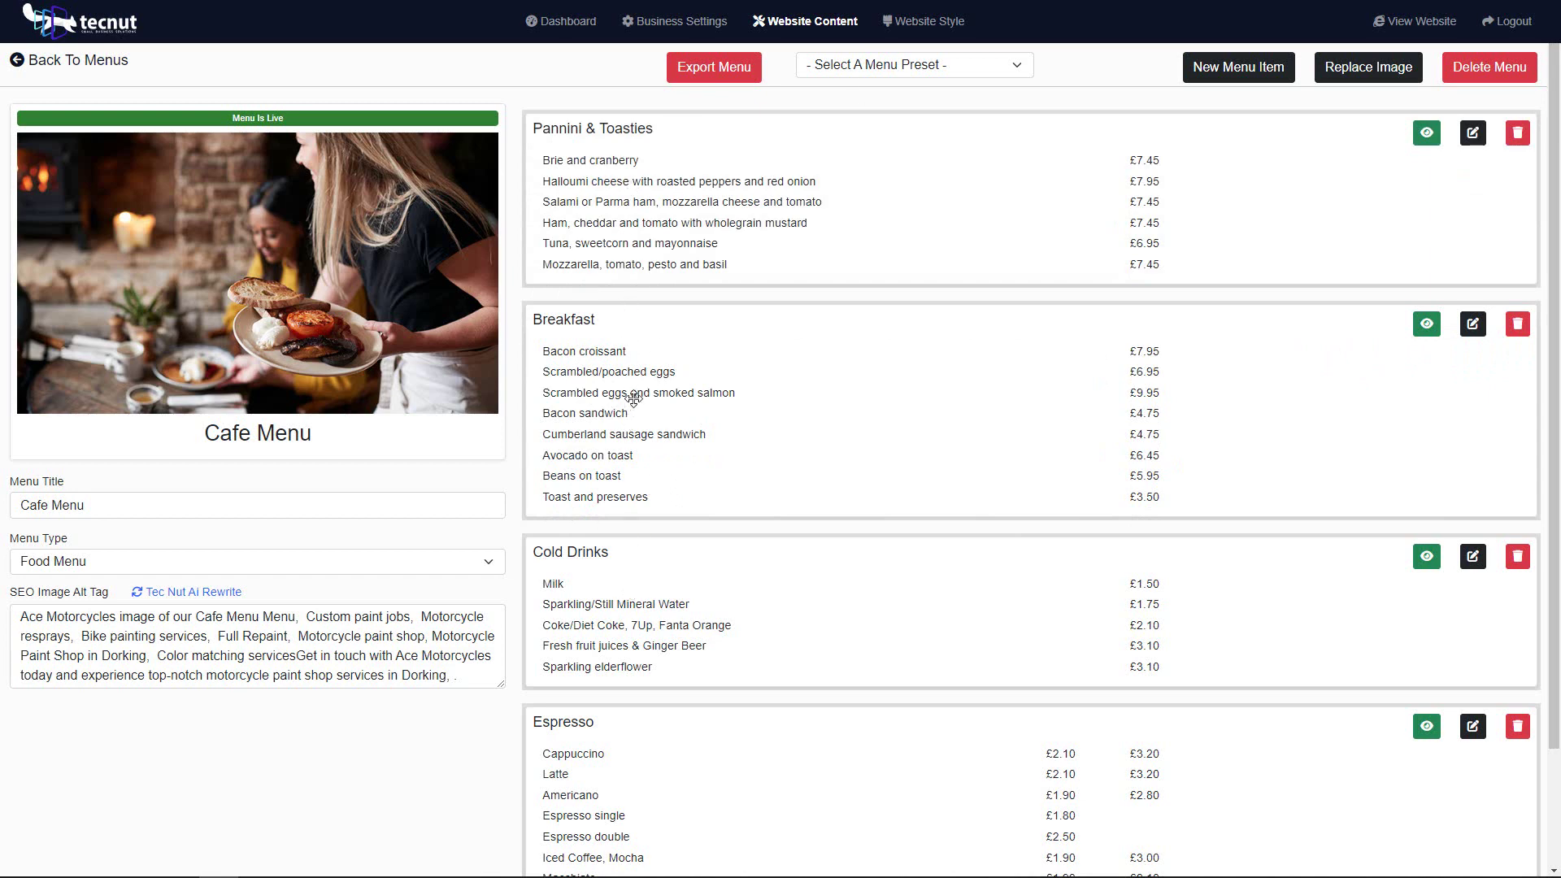
pyautogui.moveTo(631, 396); pyautogui.dragTo(627, 193)
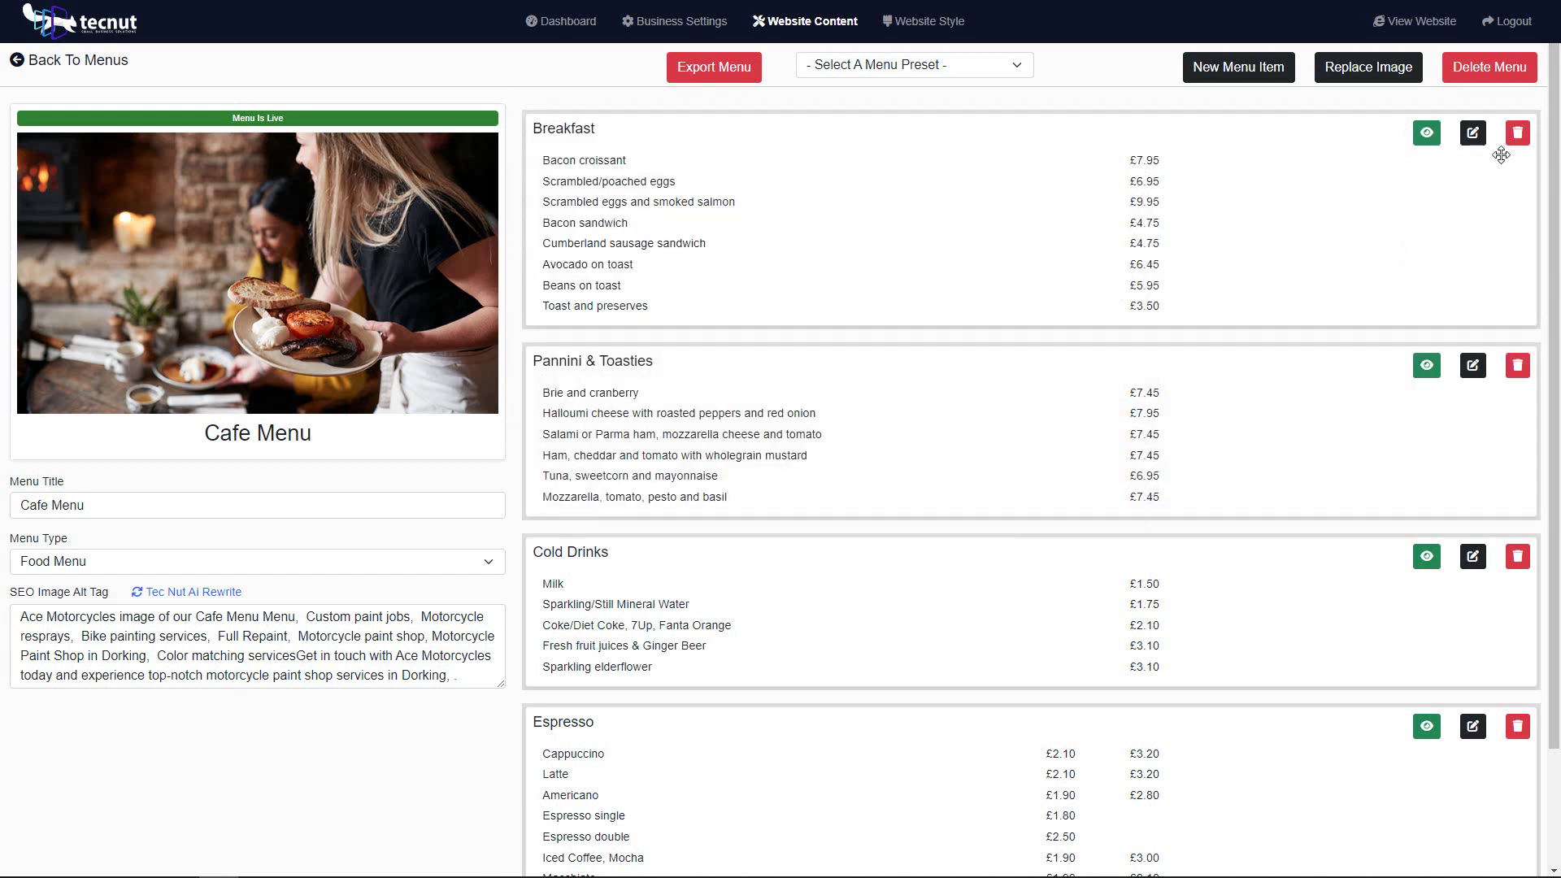
pyautogui.scroll(-1, 957, 528)
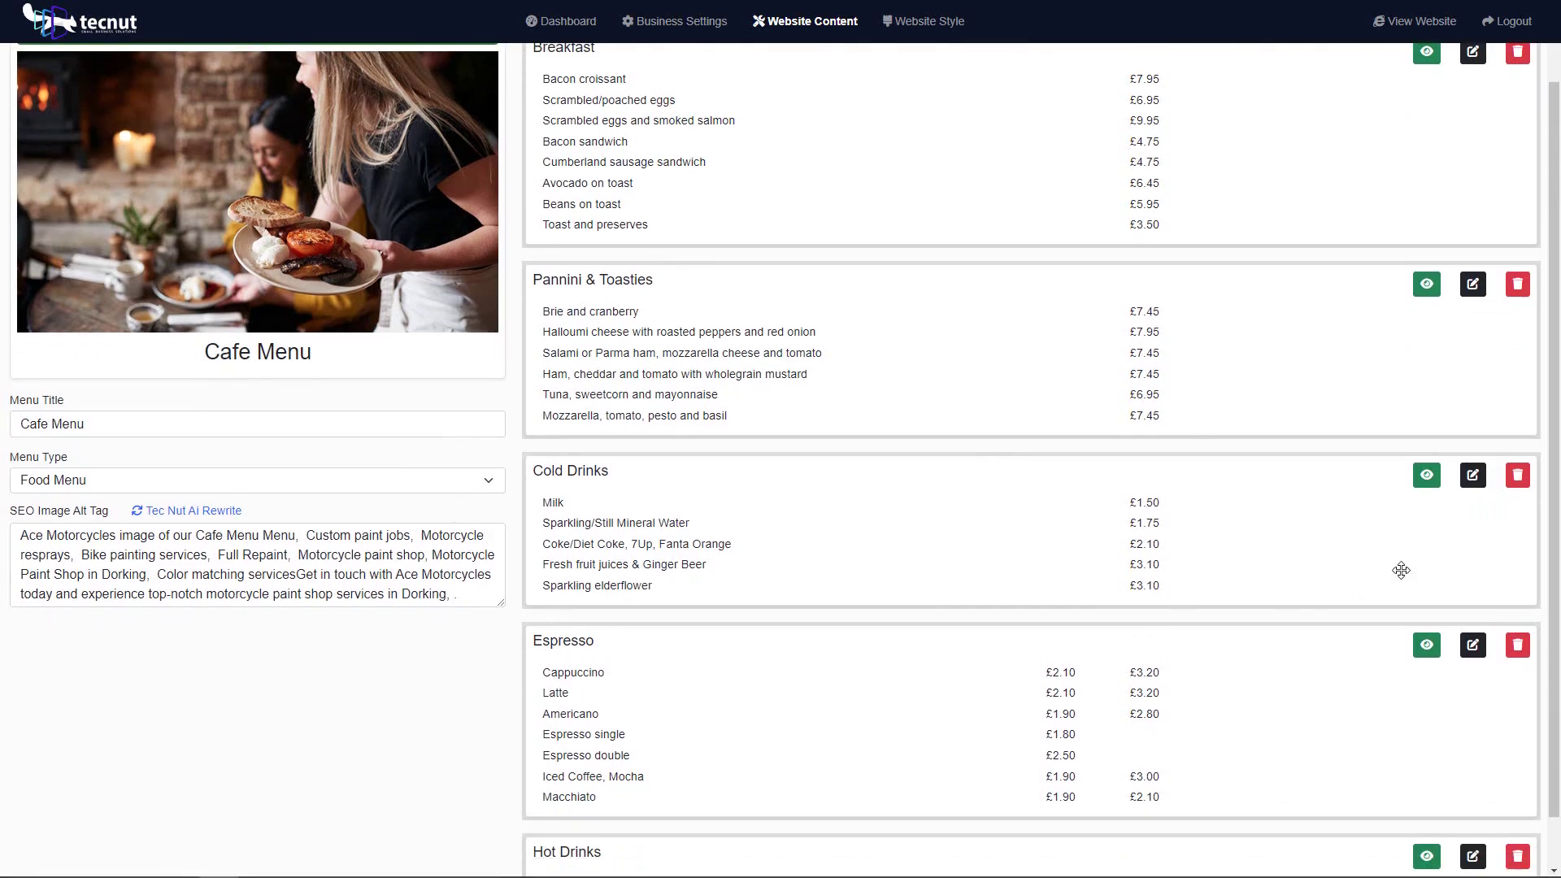
pyautogui.click(1528, 490)
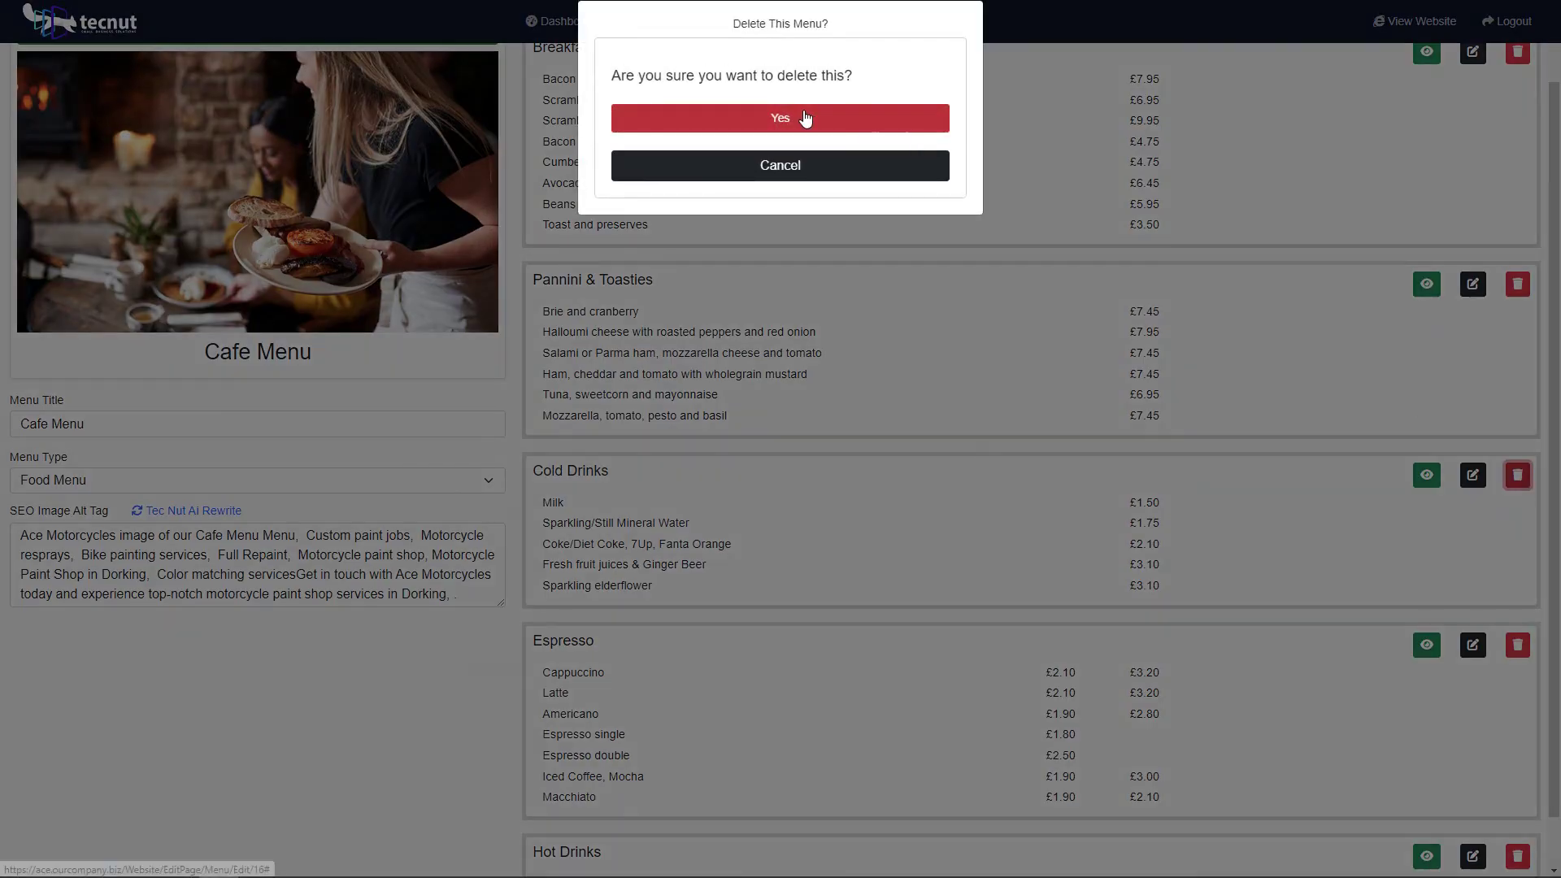
pyautogui.click(805, 118)
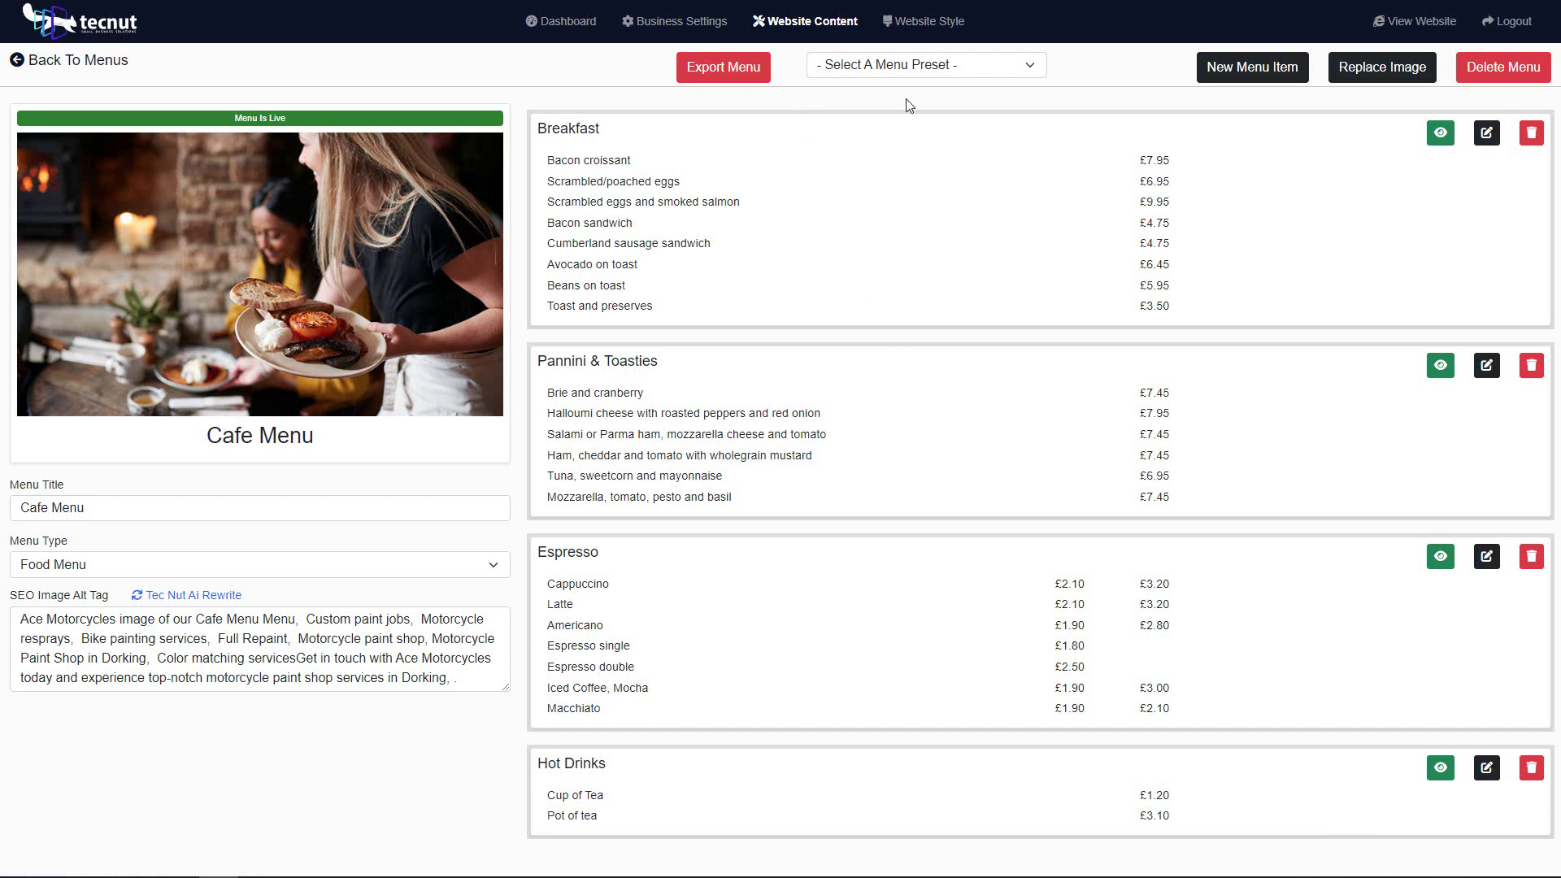
# Step: Import the Desserts preset and drag its card above Hot Drinks, after Espresso
pyautogui.click(917, 68)
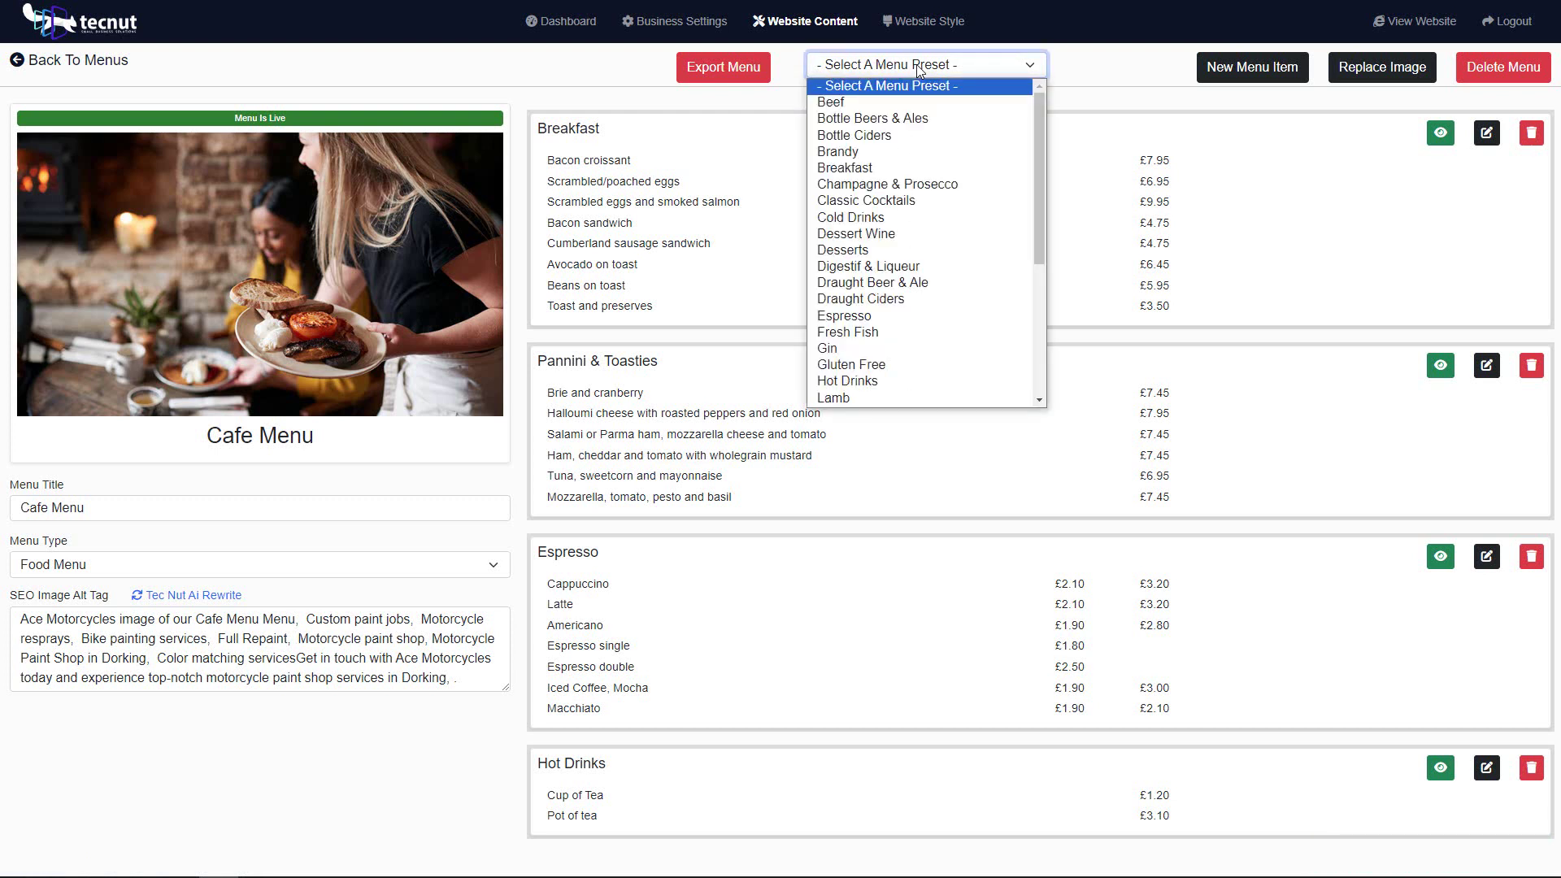
pyautogui.click(916, 65)
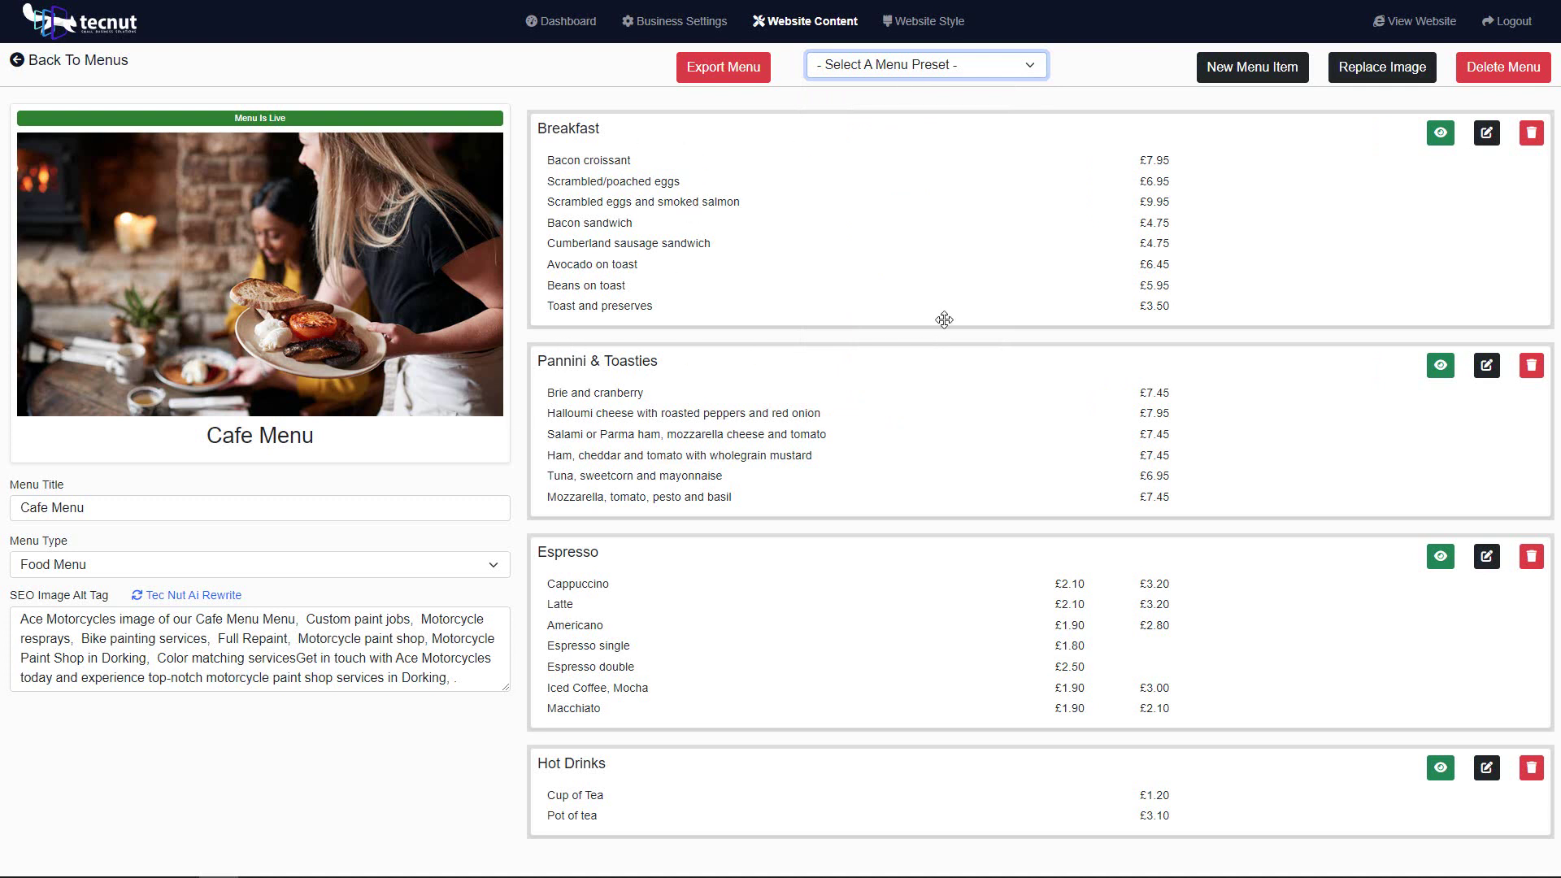
pyautogui.click(859, 64)
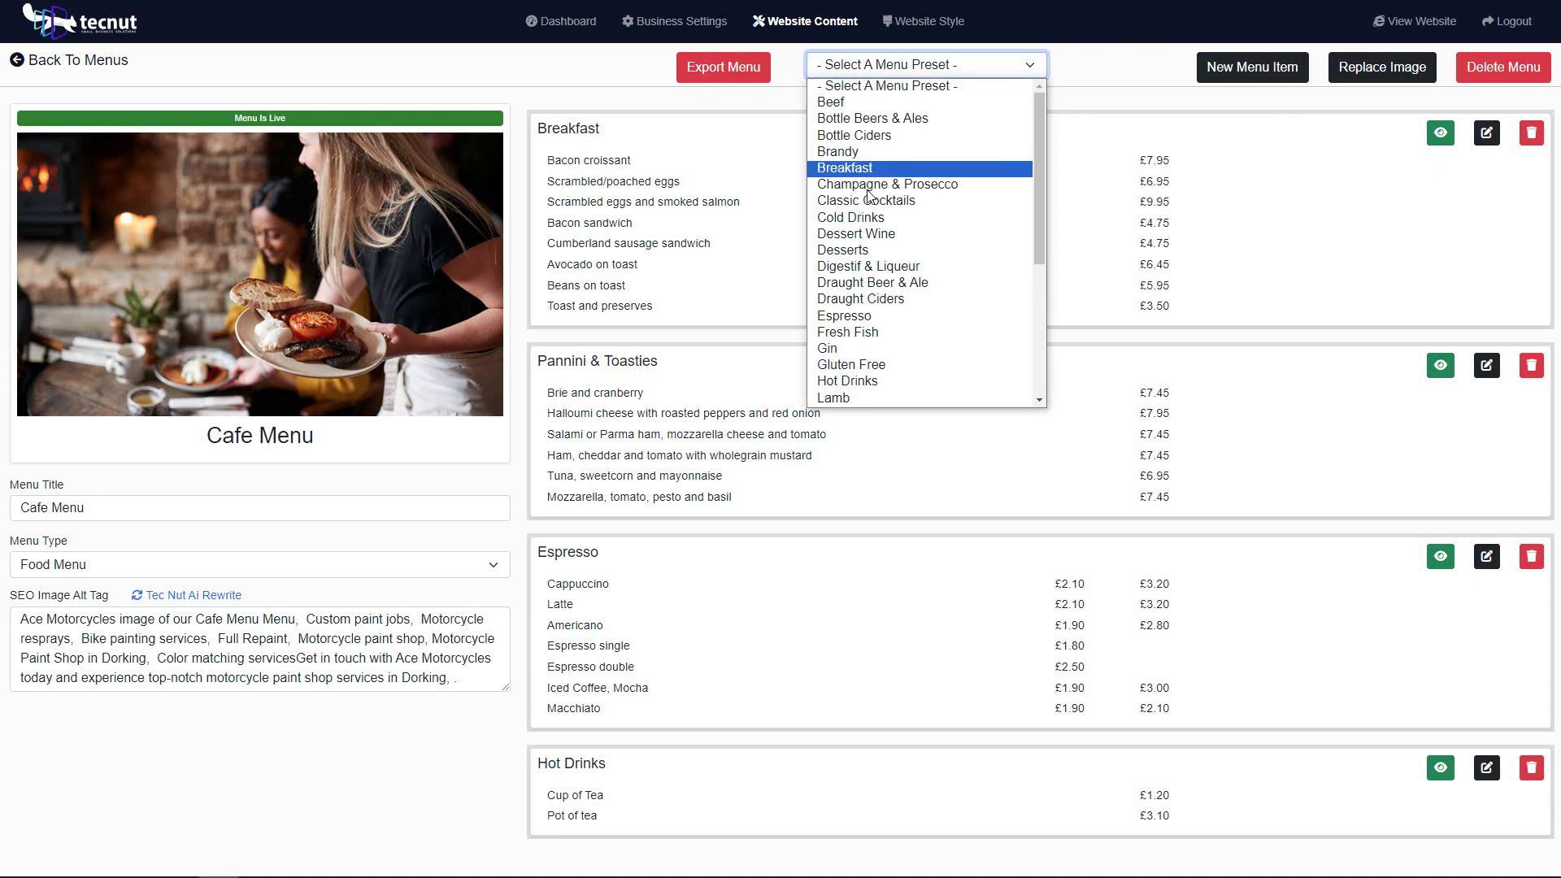
pyautogui.click(878, 254)
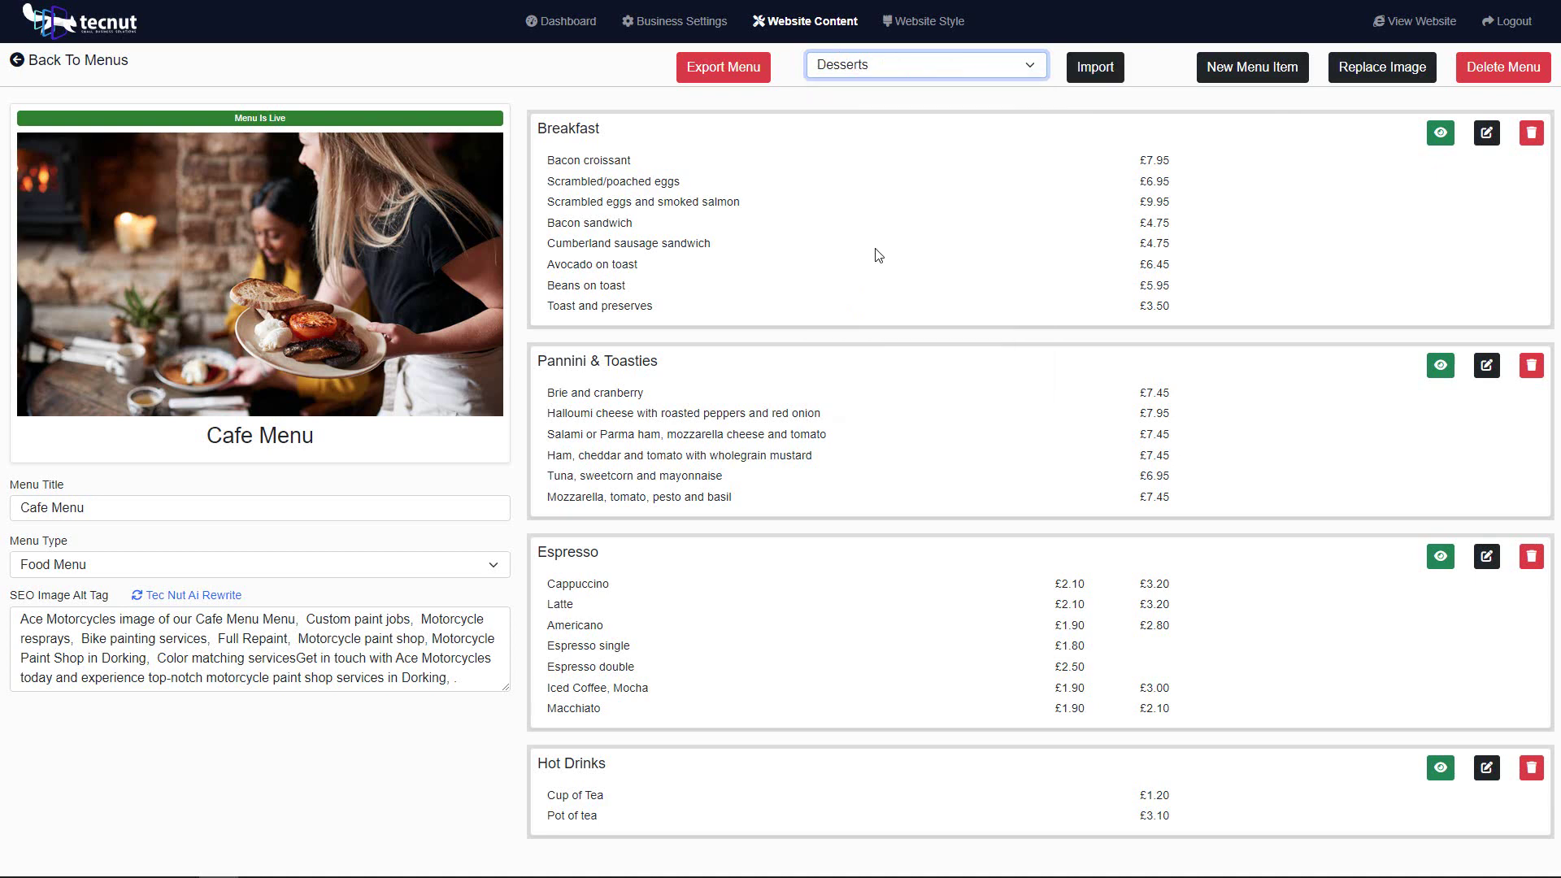
pyautogui.click(1110, 71)
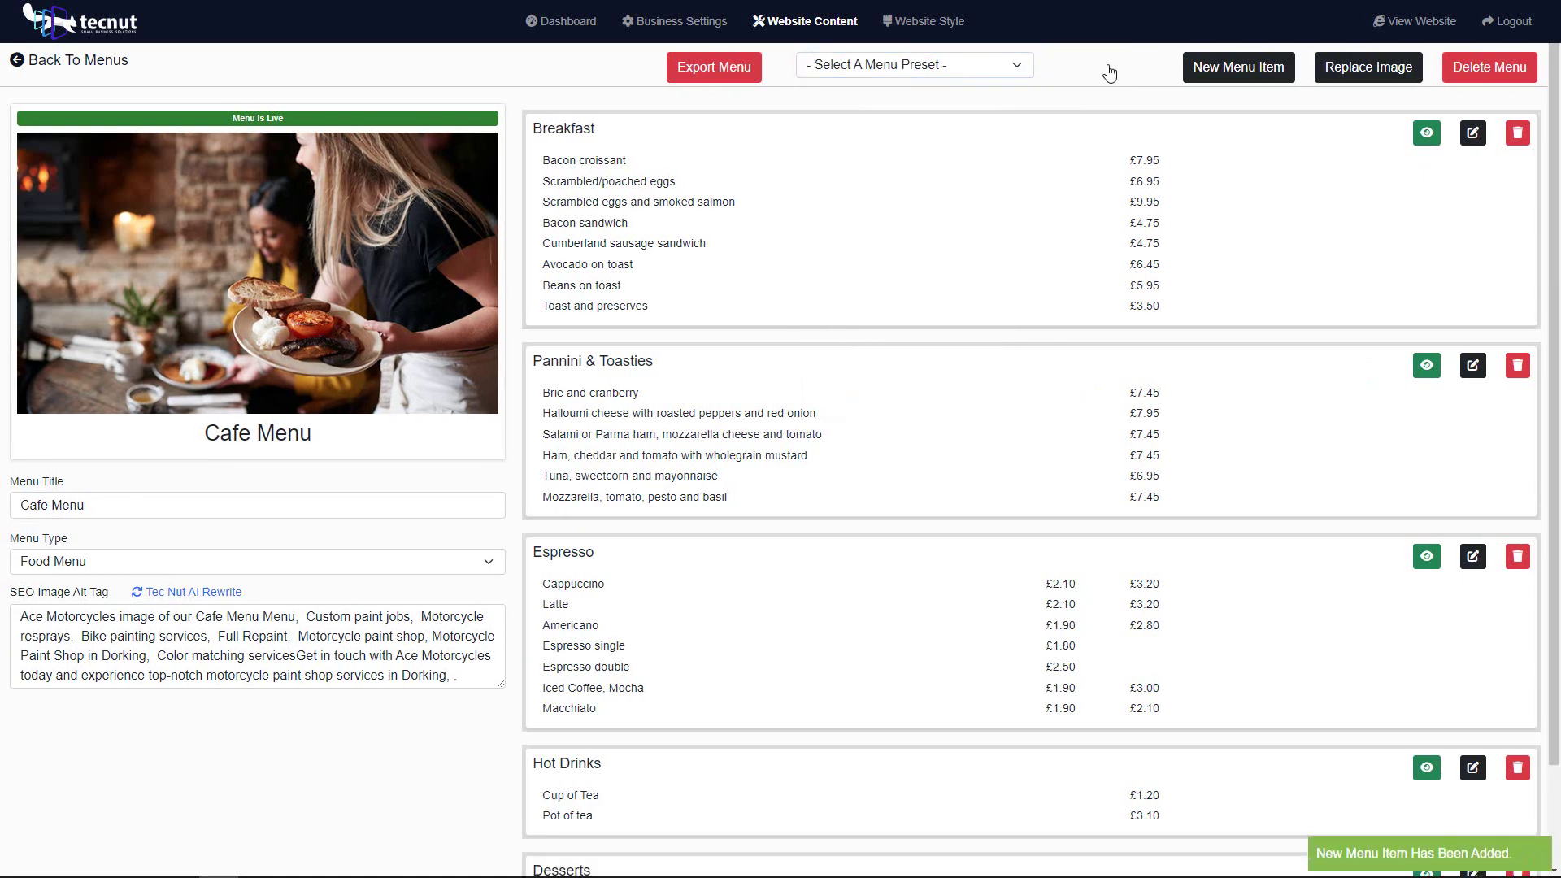
pyautogui.scroll(-2, 861, 366)
pyautogui.moveTo(683, 788); pyautogui.dragTo(690, 662)
pyautogui.scroll(2, 858, 688)
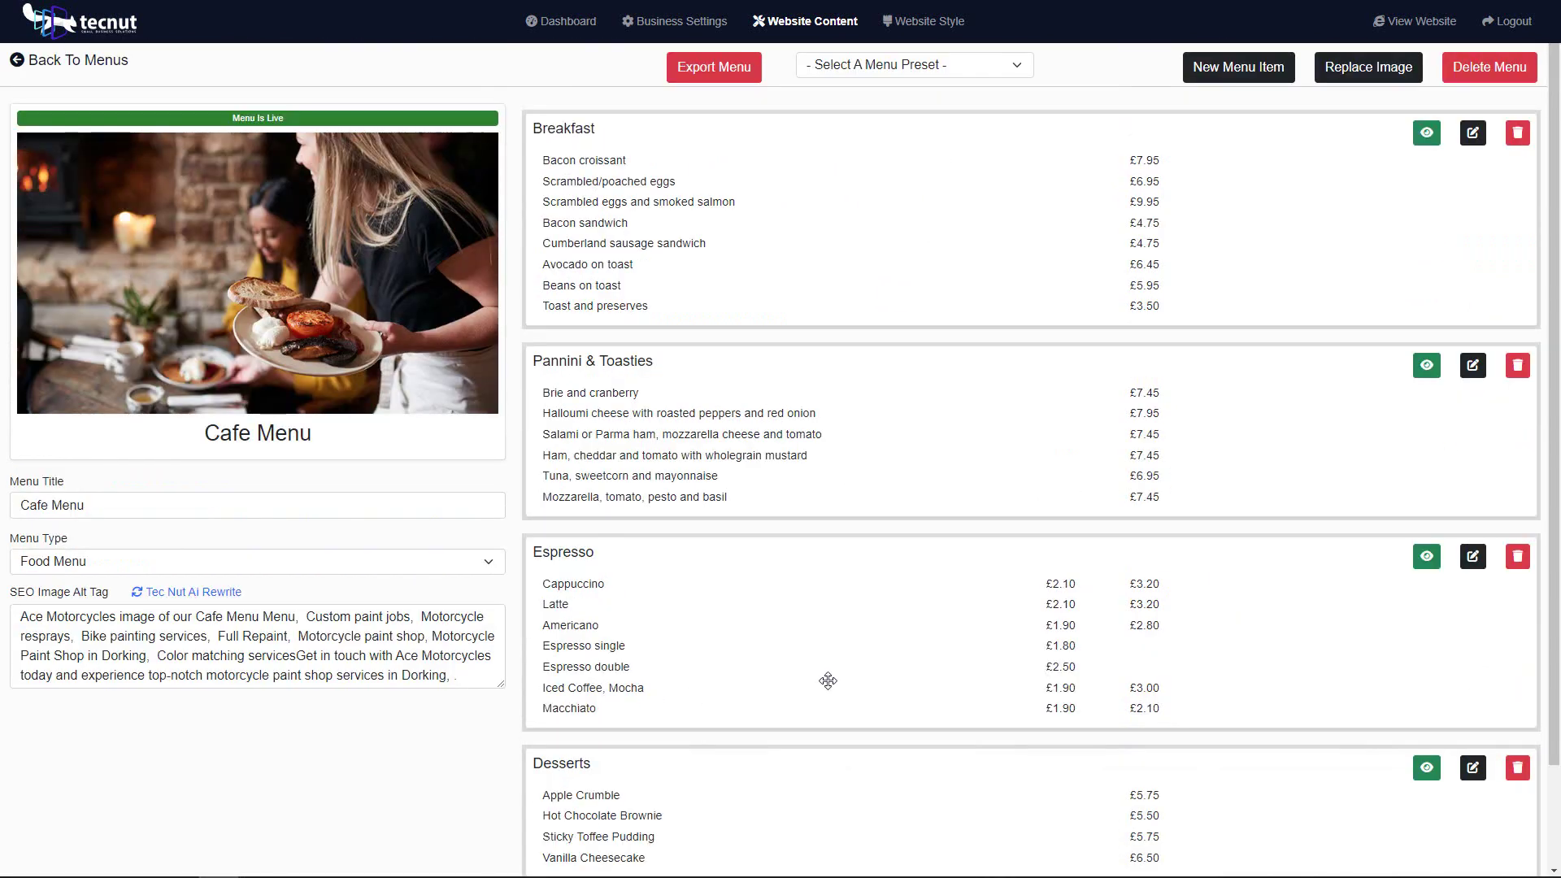
pyautogui.scroll(-2, 772, 679)
pyautogui.scroll(2, 752, 665)
pyautogui.moveTo(335, 435); pyautogui.dragTo(179, 435)
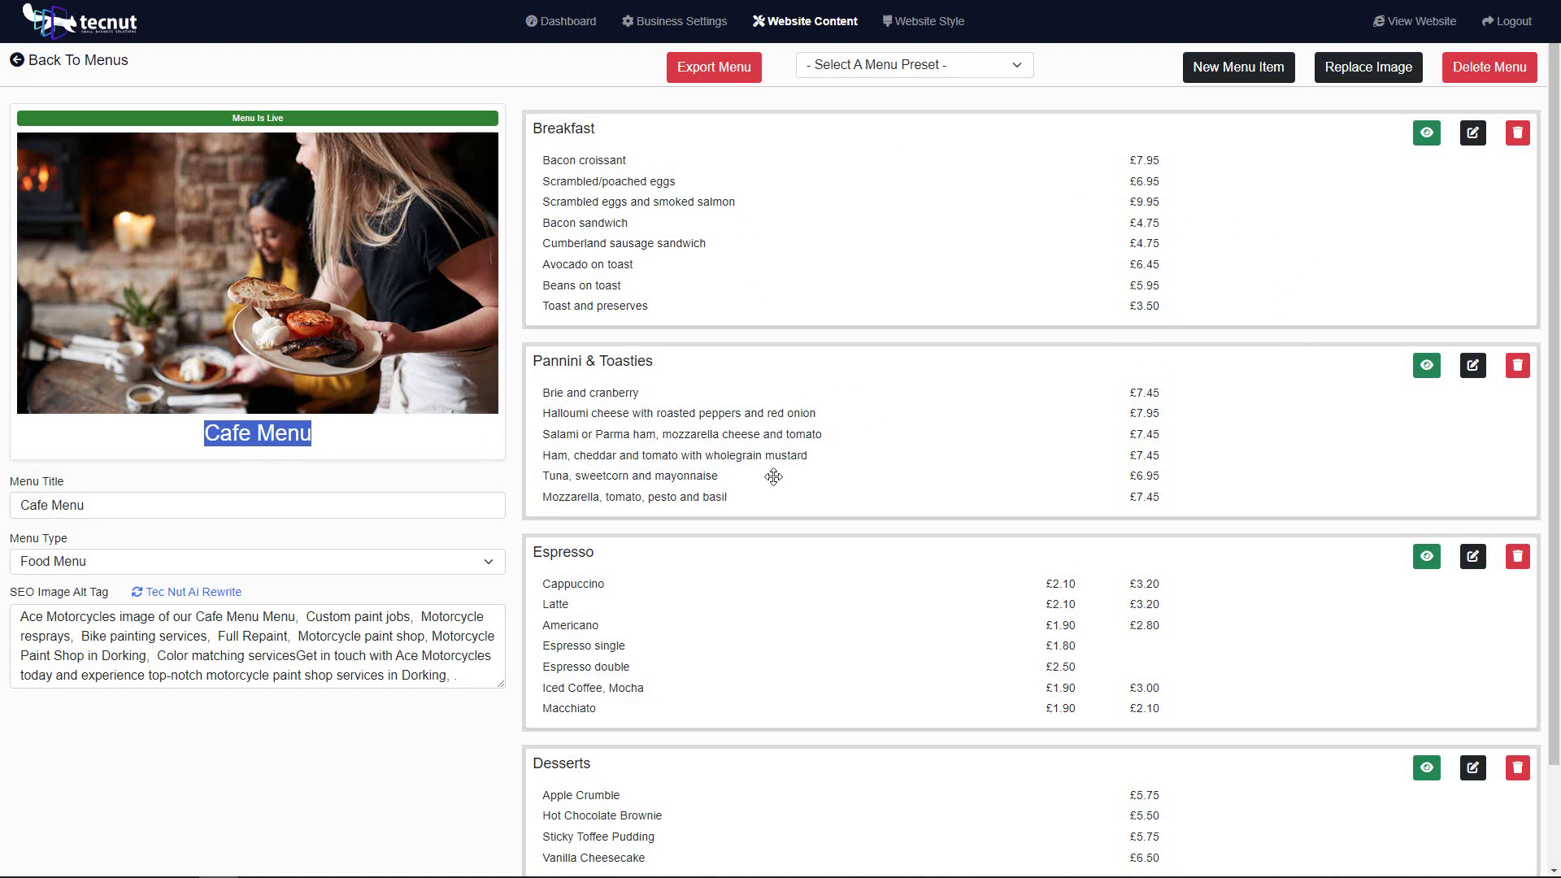
# Step: Open the Breakfast category and toggle Bacon croissant hidden, then visible again
pyautogui.click(1472, 131)
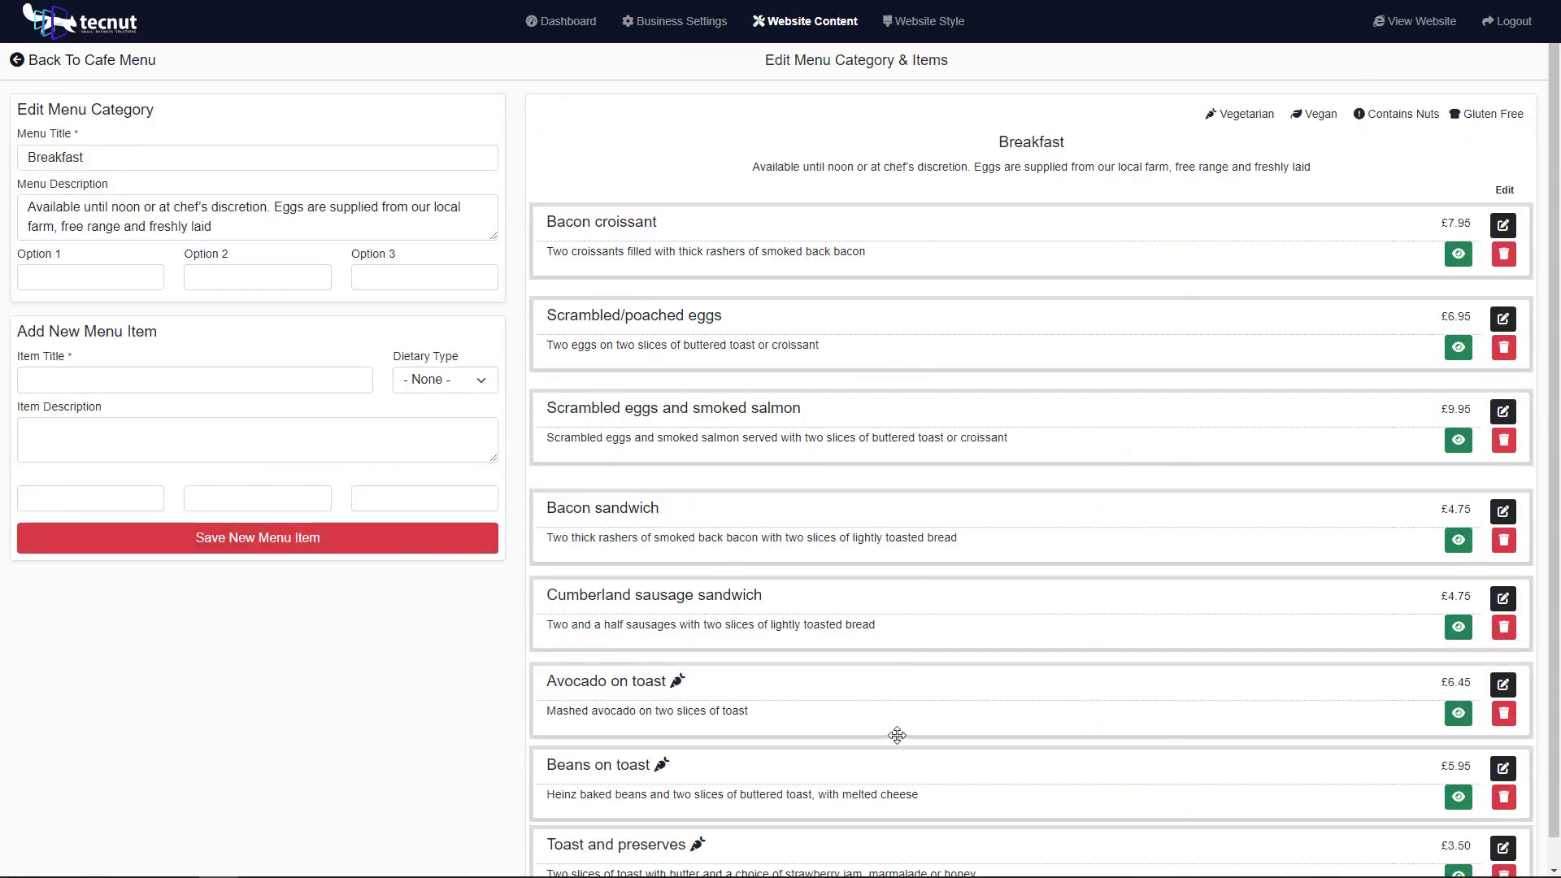
pyautogui.scroll(-1, 894, 735)
pyautogui.scroll(1, 849, 650)
pyautogui.moveTo(1525, 114); pyautogui.dragTo(1320, 111)
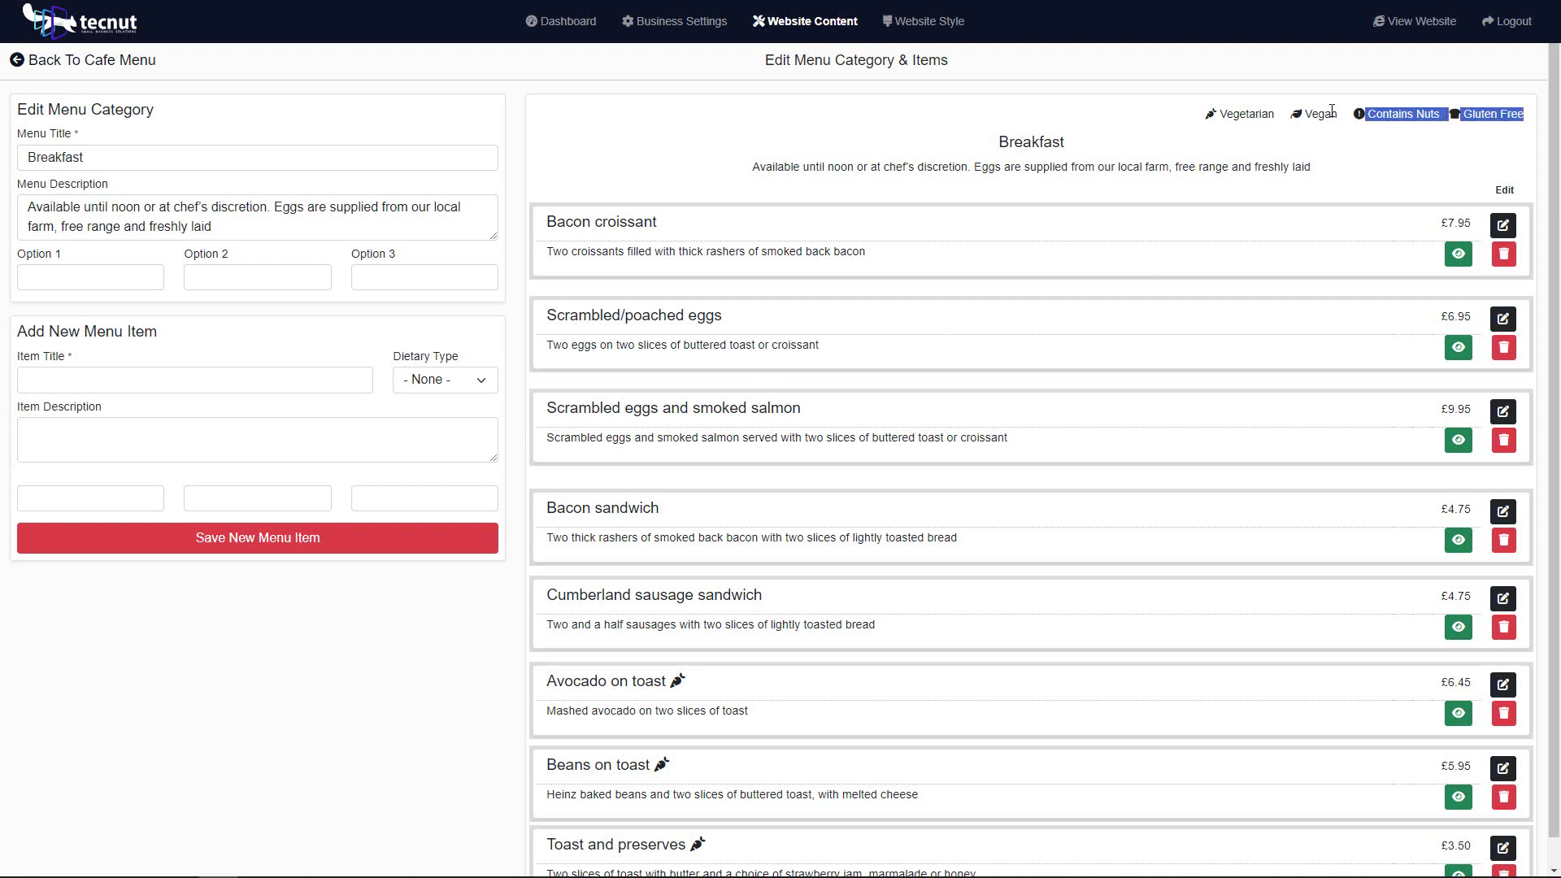
pyautogui.click(1173, 137)
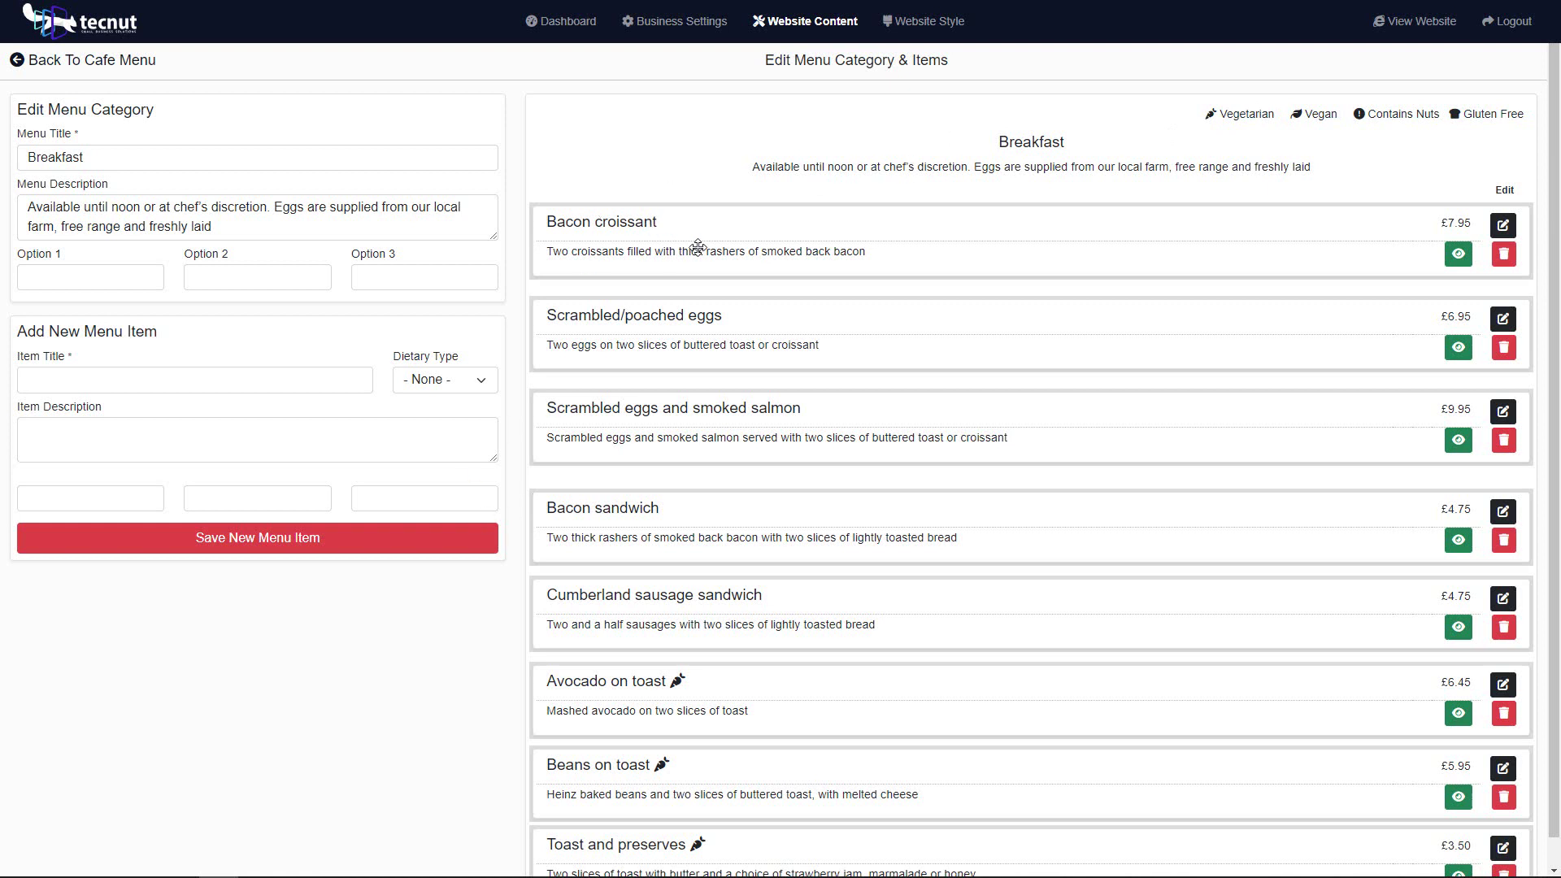
pyautogui.click(1458, 256)
pyautogui.click(1458, 255)
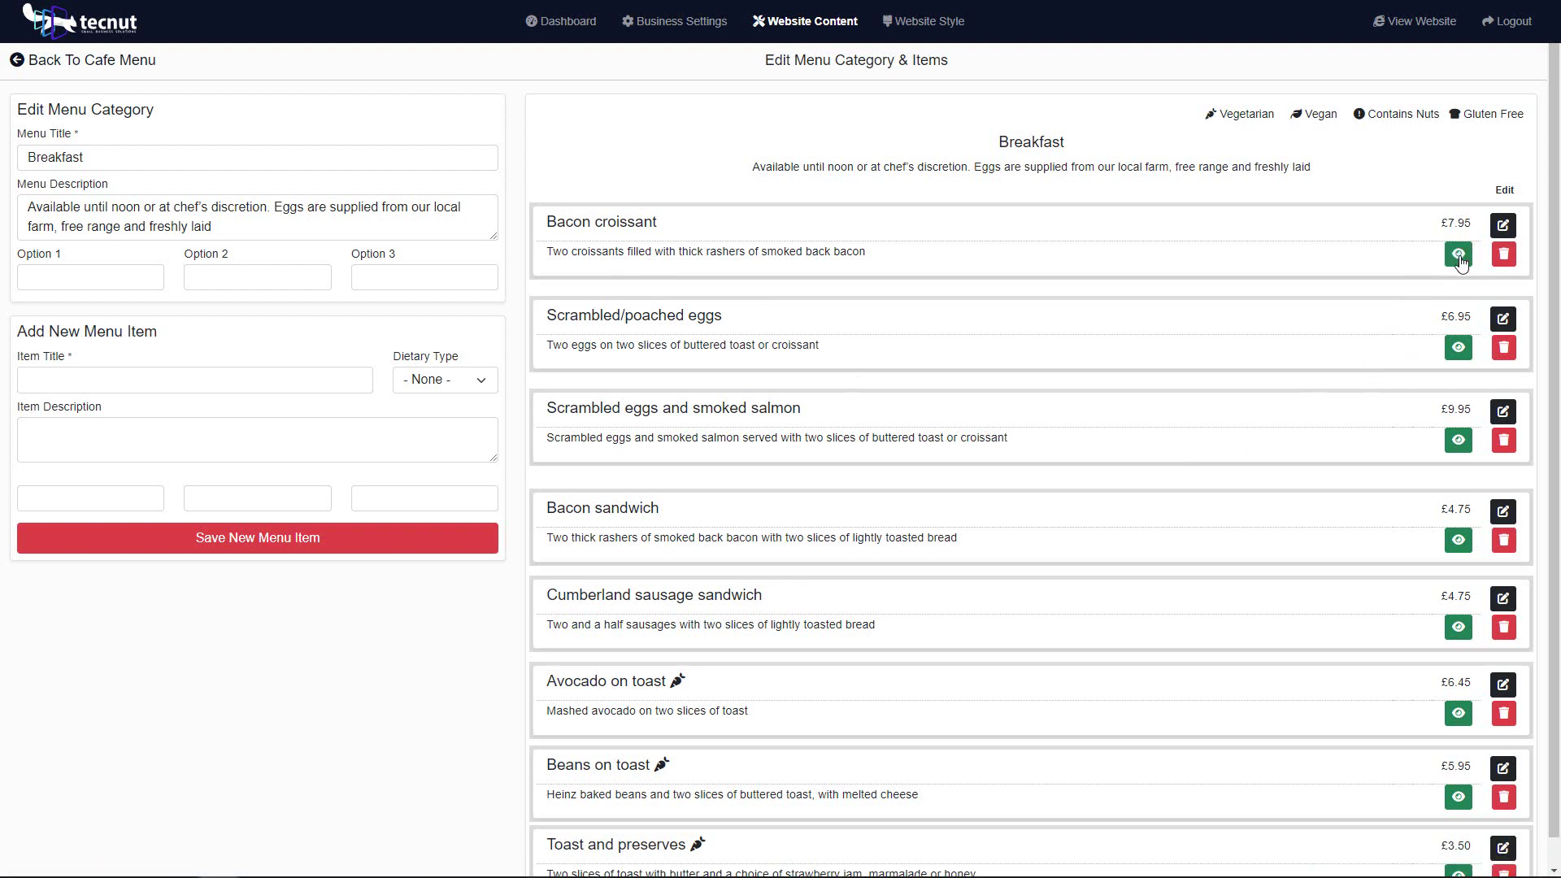
# Step: Move Scrambled/poached eggs below Scrambled eggs and smoked salmon and open it for editing
pyautogui.click(1460, 444)
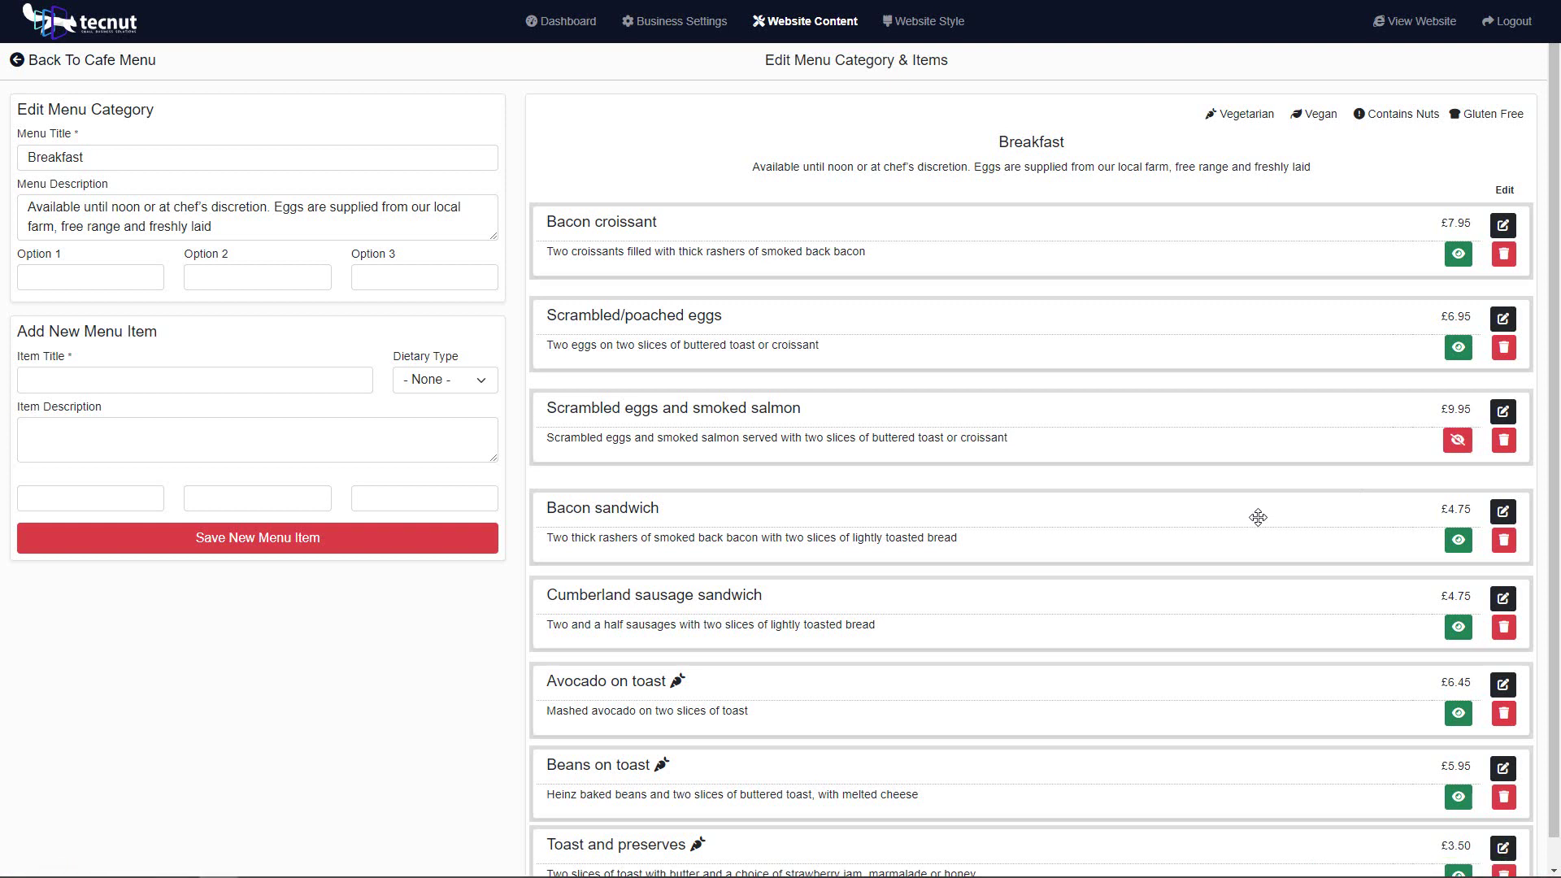
pyautogui.click(1457, 440)
pyautogui.moveTo(688, 329); pyautogui.dragTo(693, 407)
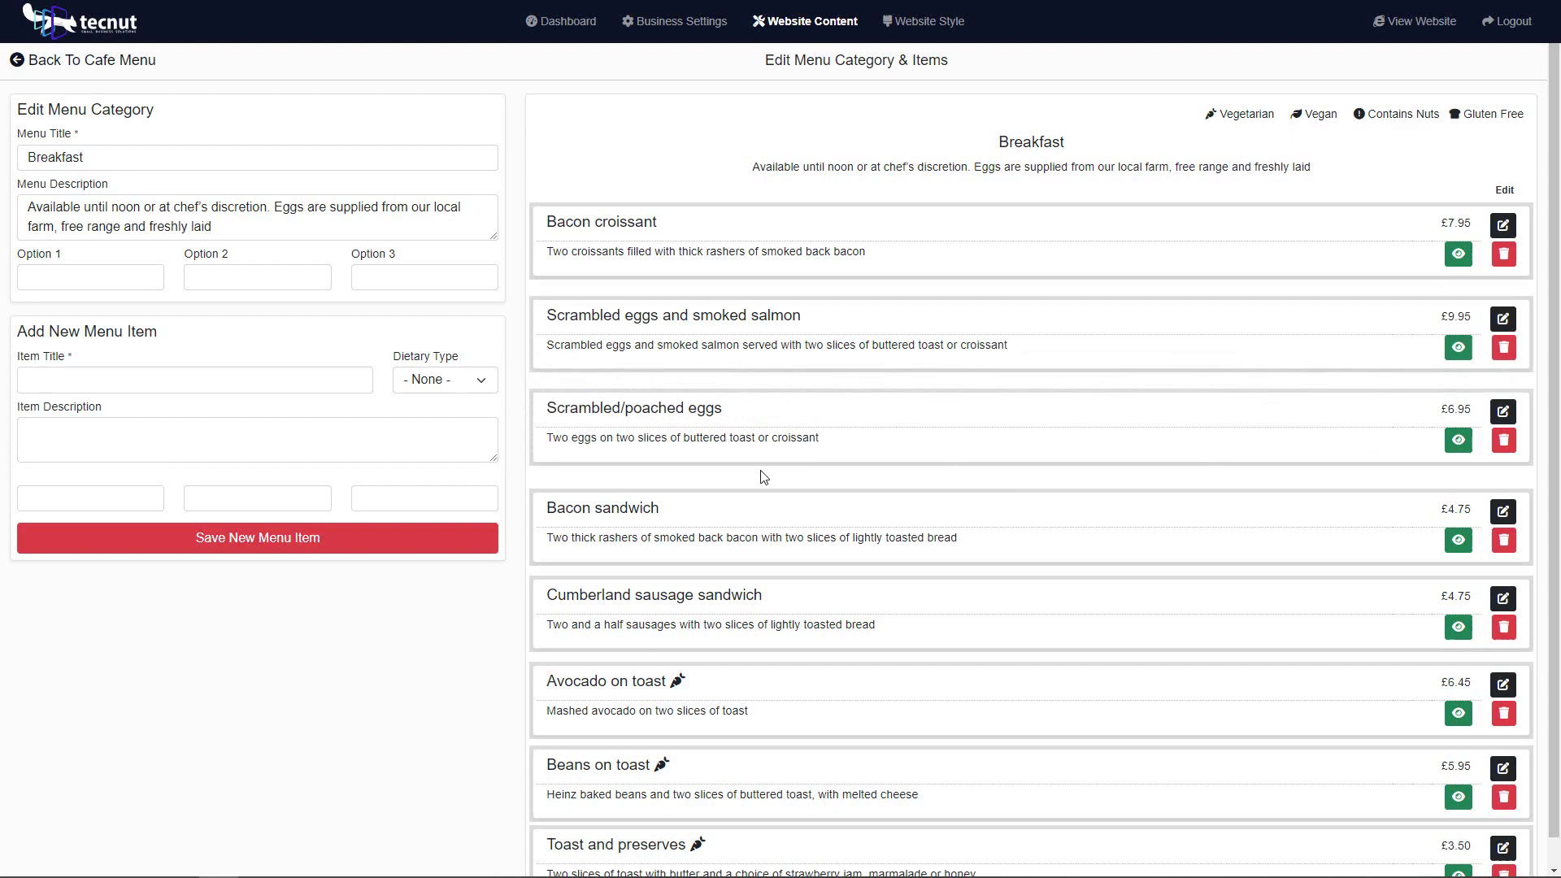
pyautogui.click(1504, 412)
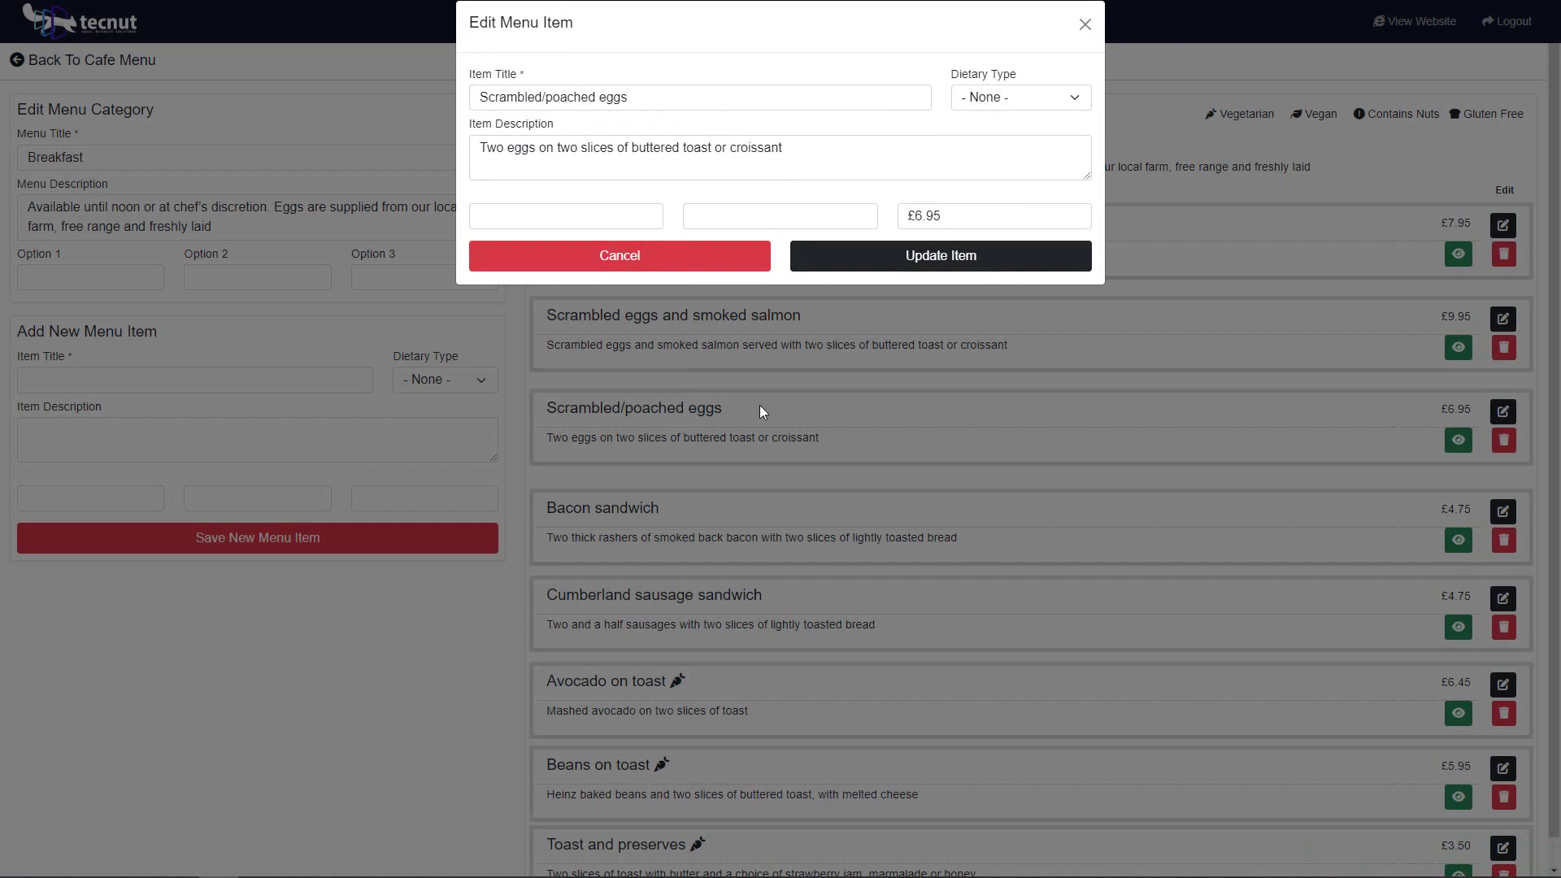
# Step: Set Scrambled/poached eggs' dietary type to Gluten, clear its description, and update the item
pyautogui.moveTo(682, 96); pyautogui.dragTo(407, 93)
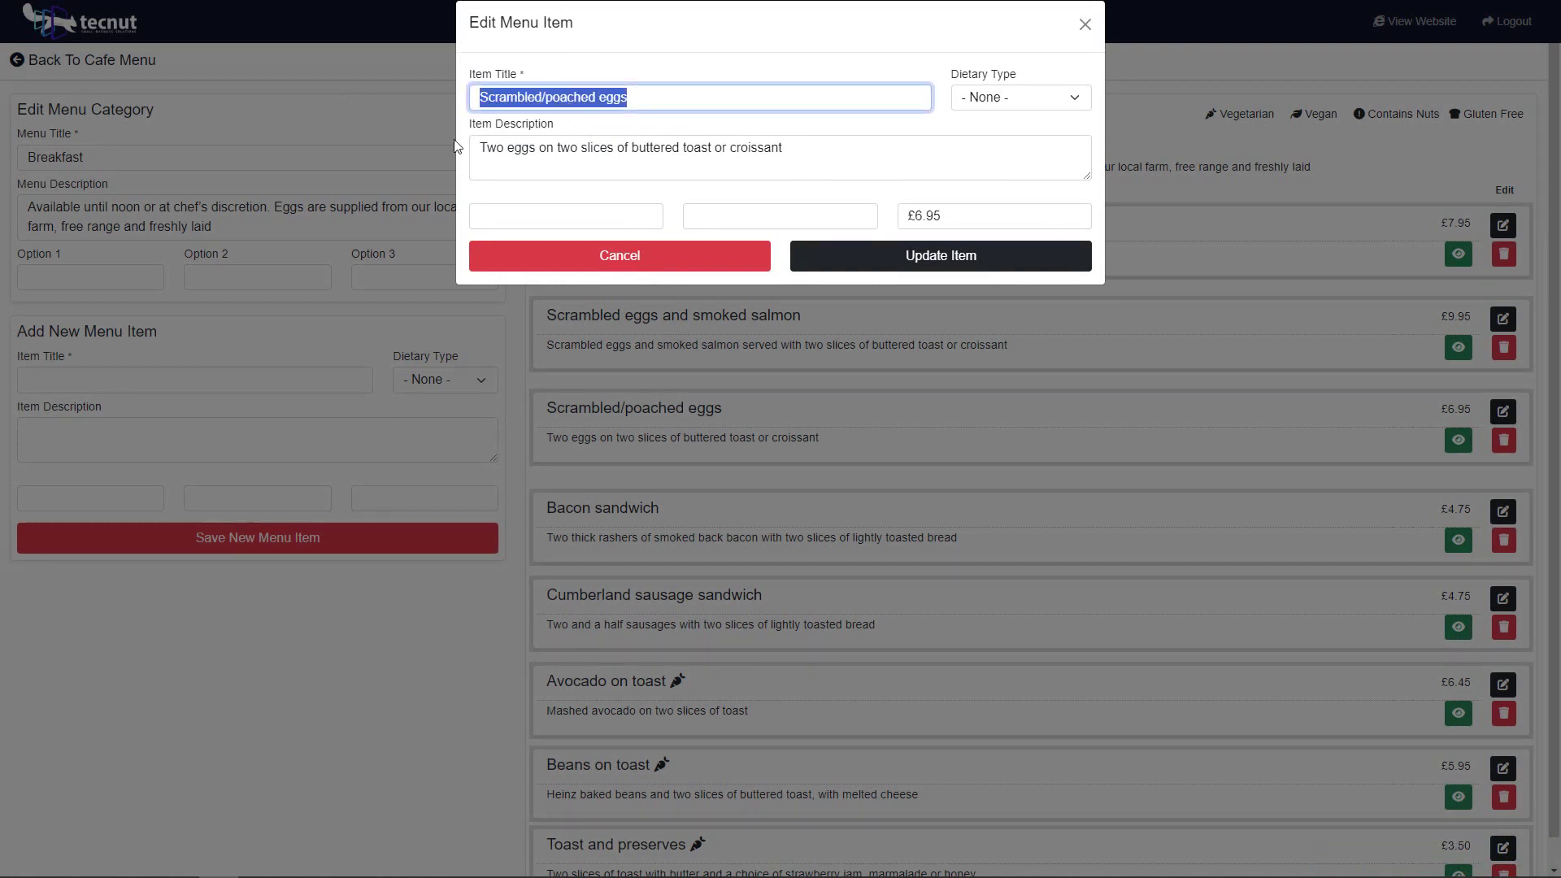
pyautogui.click(1015, 101)
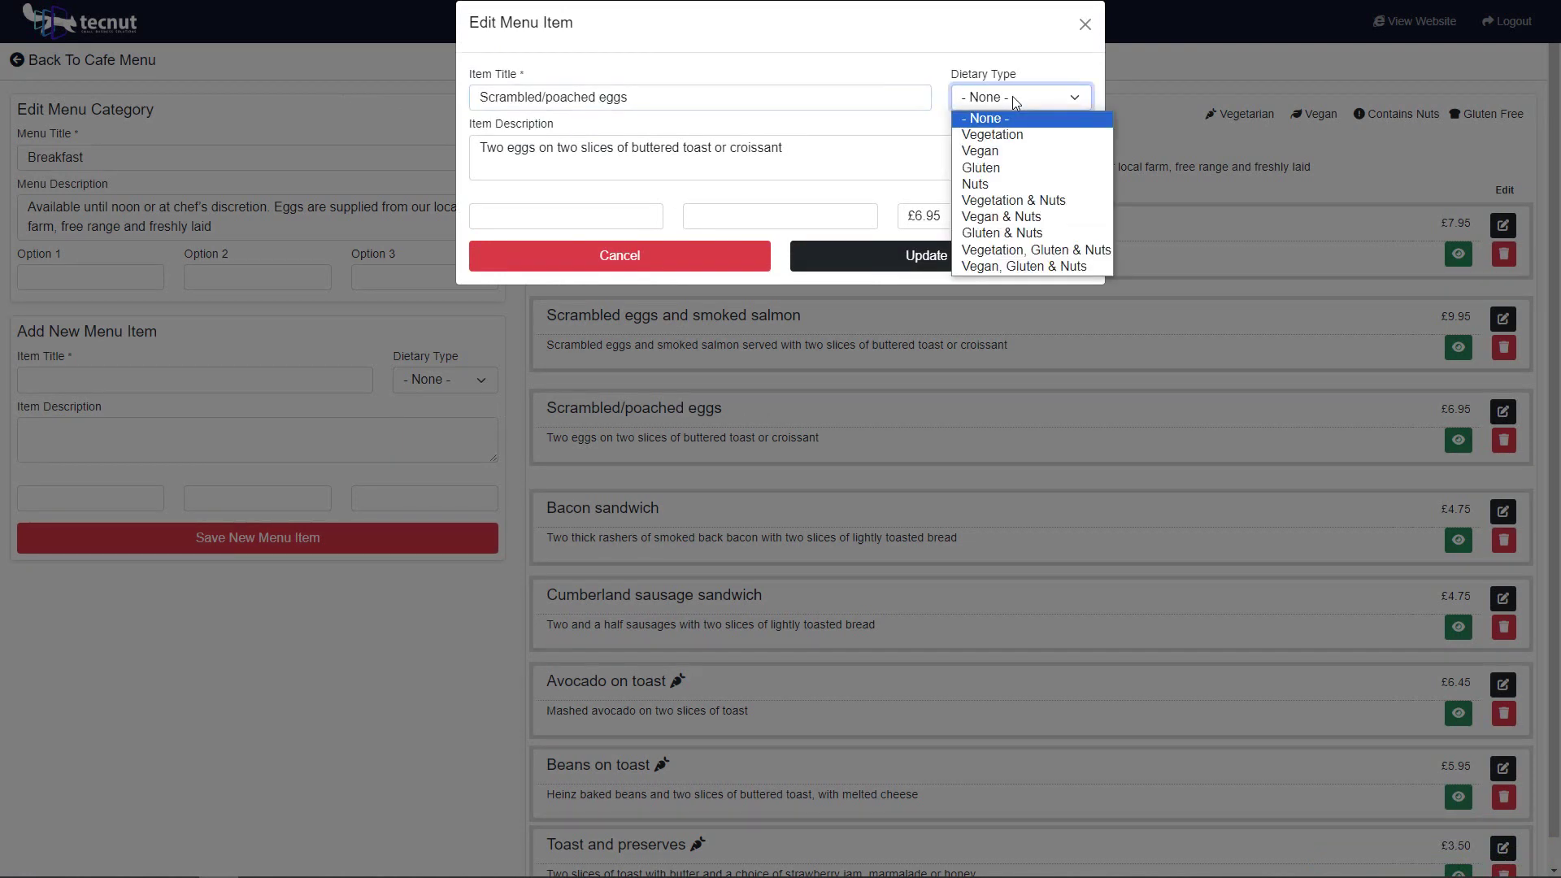
pyautogui.click(1017, 168)
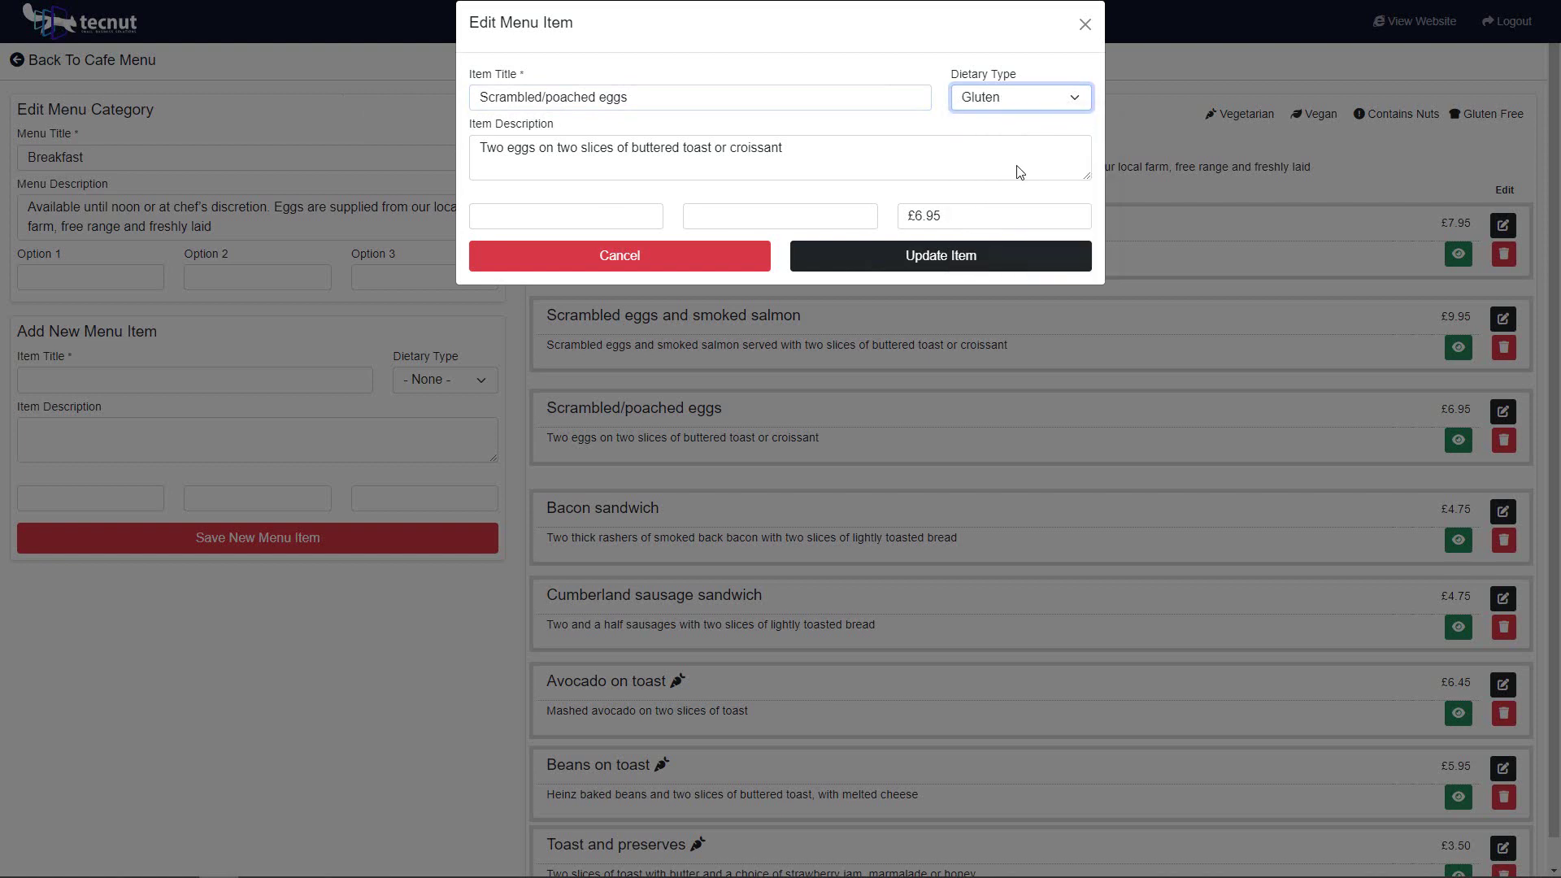
pyautogui.click(803, 147)
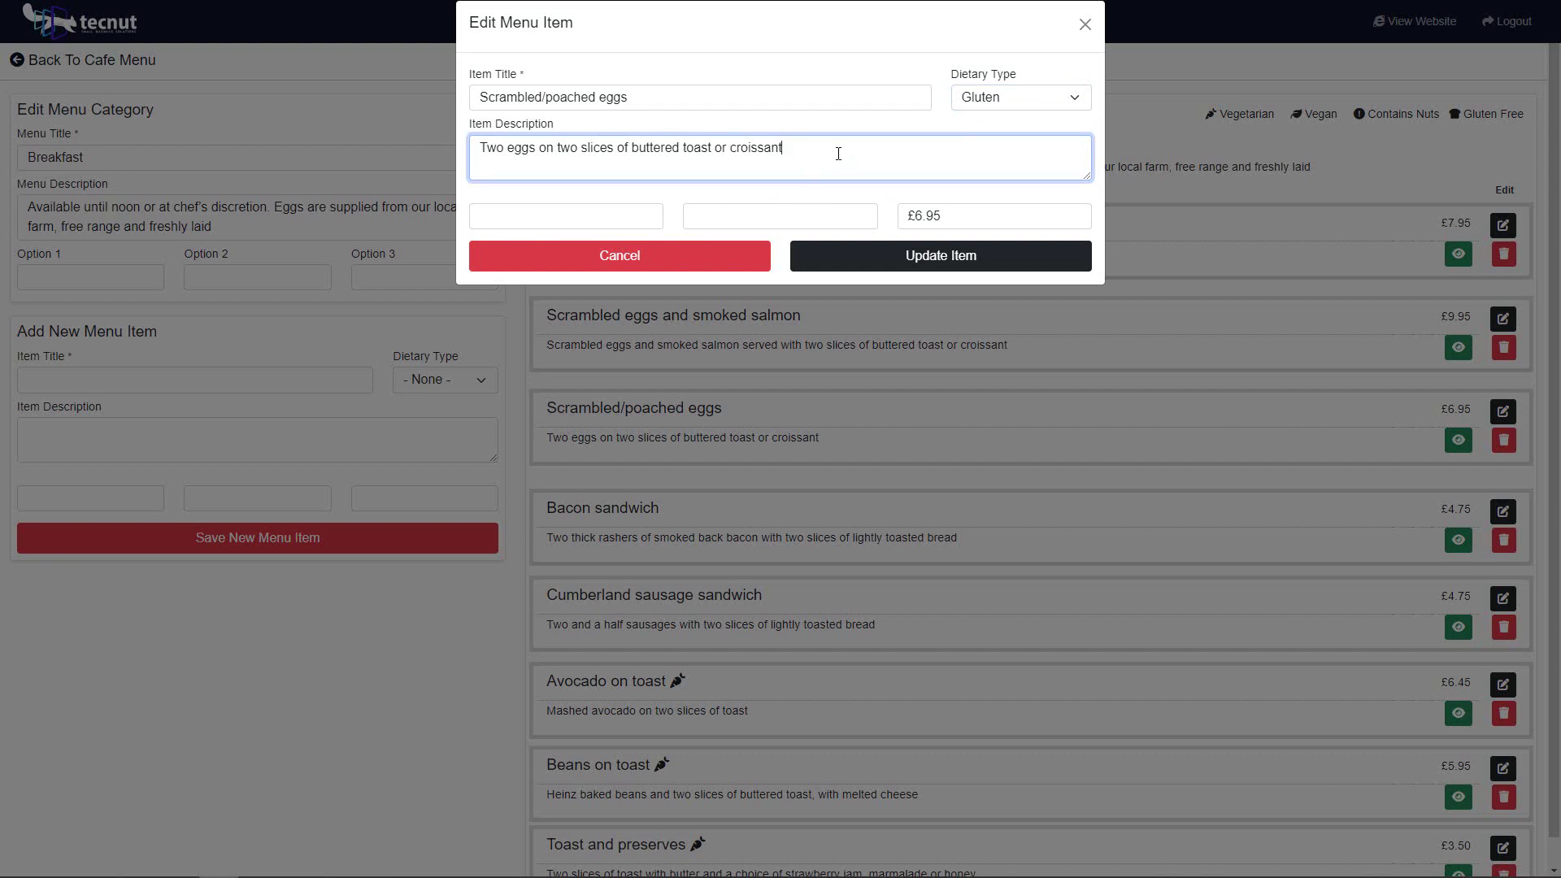
pyautogui.moveTo(836, 154); pyautogui.dragTo(325, 156)
pyautogui.press('BackSpace')
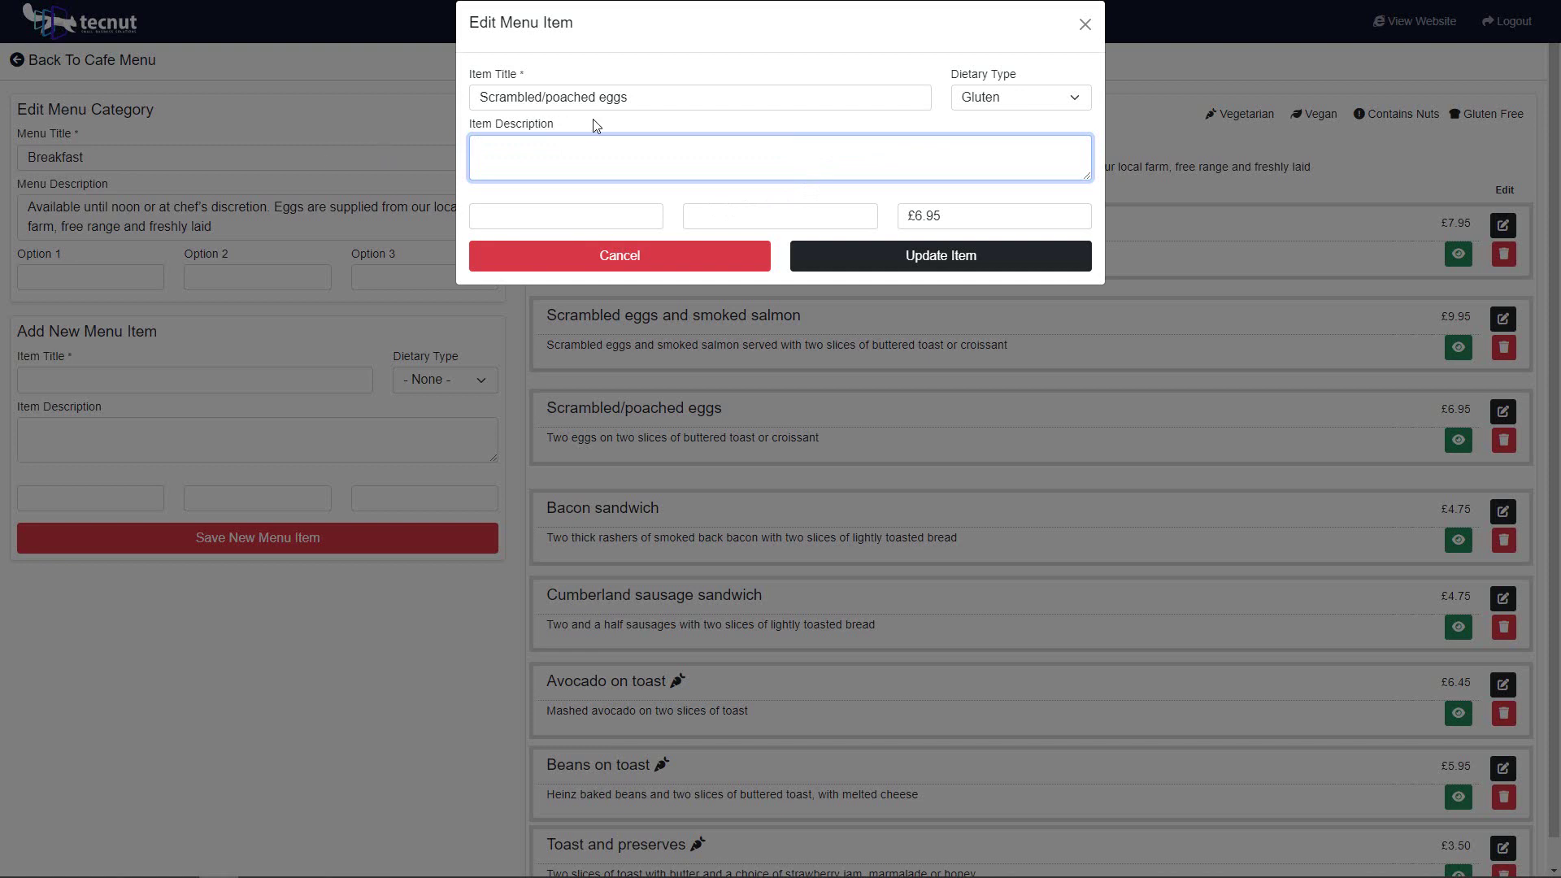
pyautogui.click(585, 216)
pyautogui.click(709, 216)
pyautogui.click(985, 213)
pyautogui.click(828, 201)
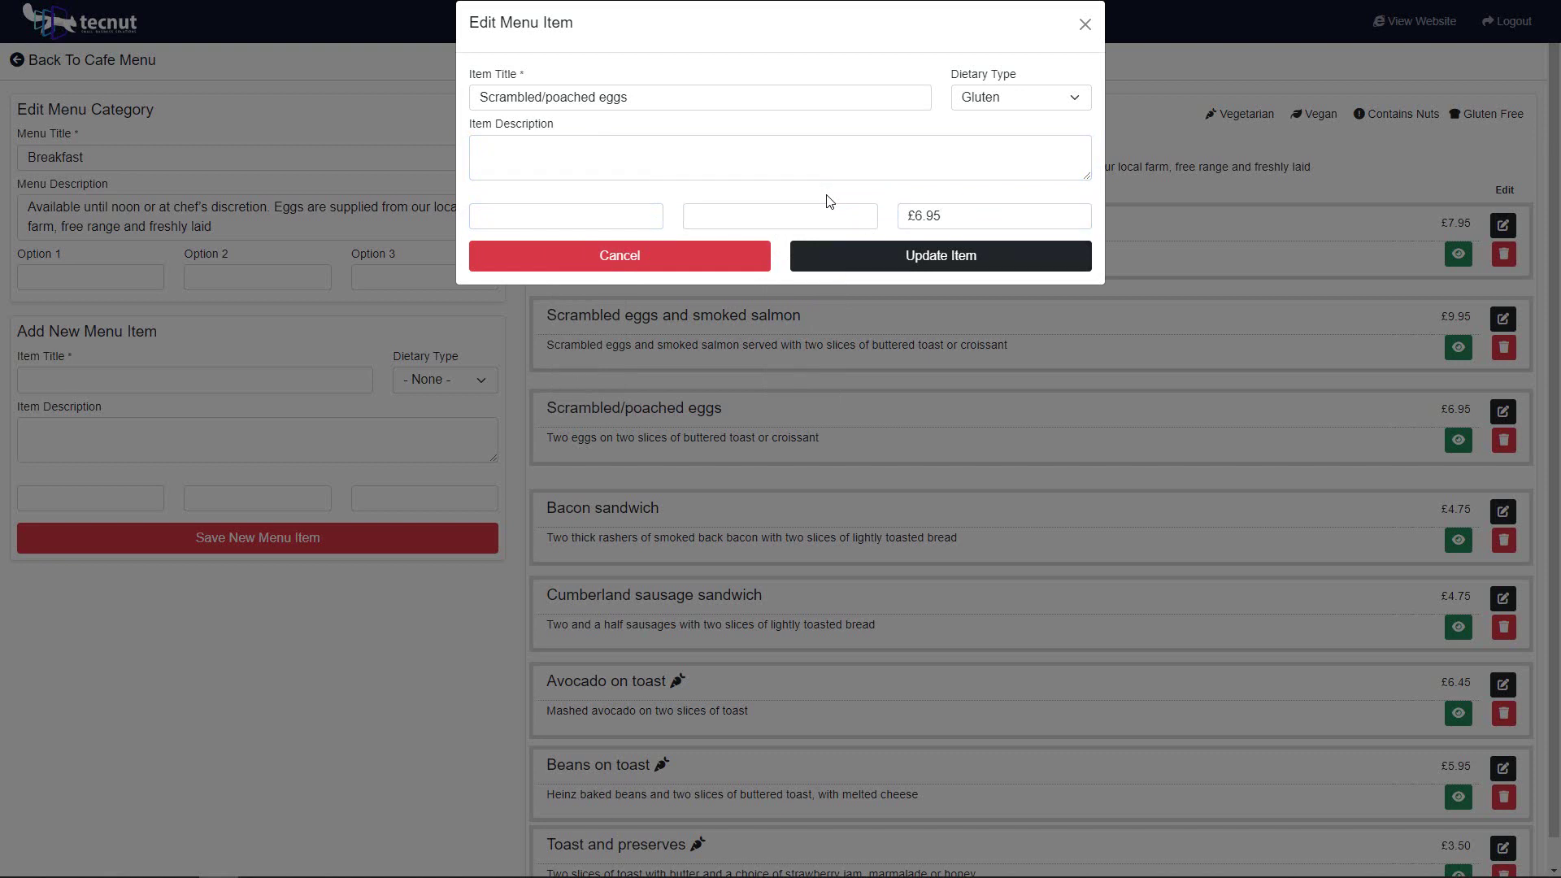
pyautogui.click(944, 260)
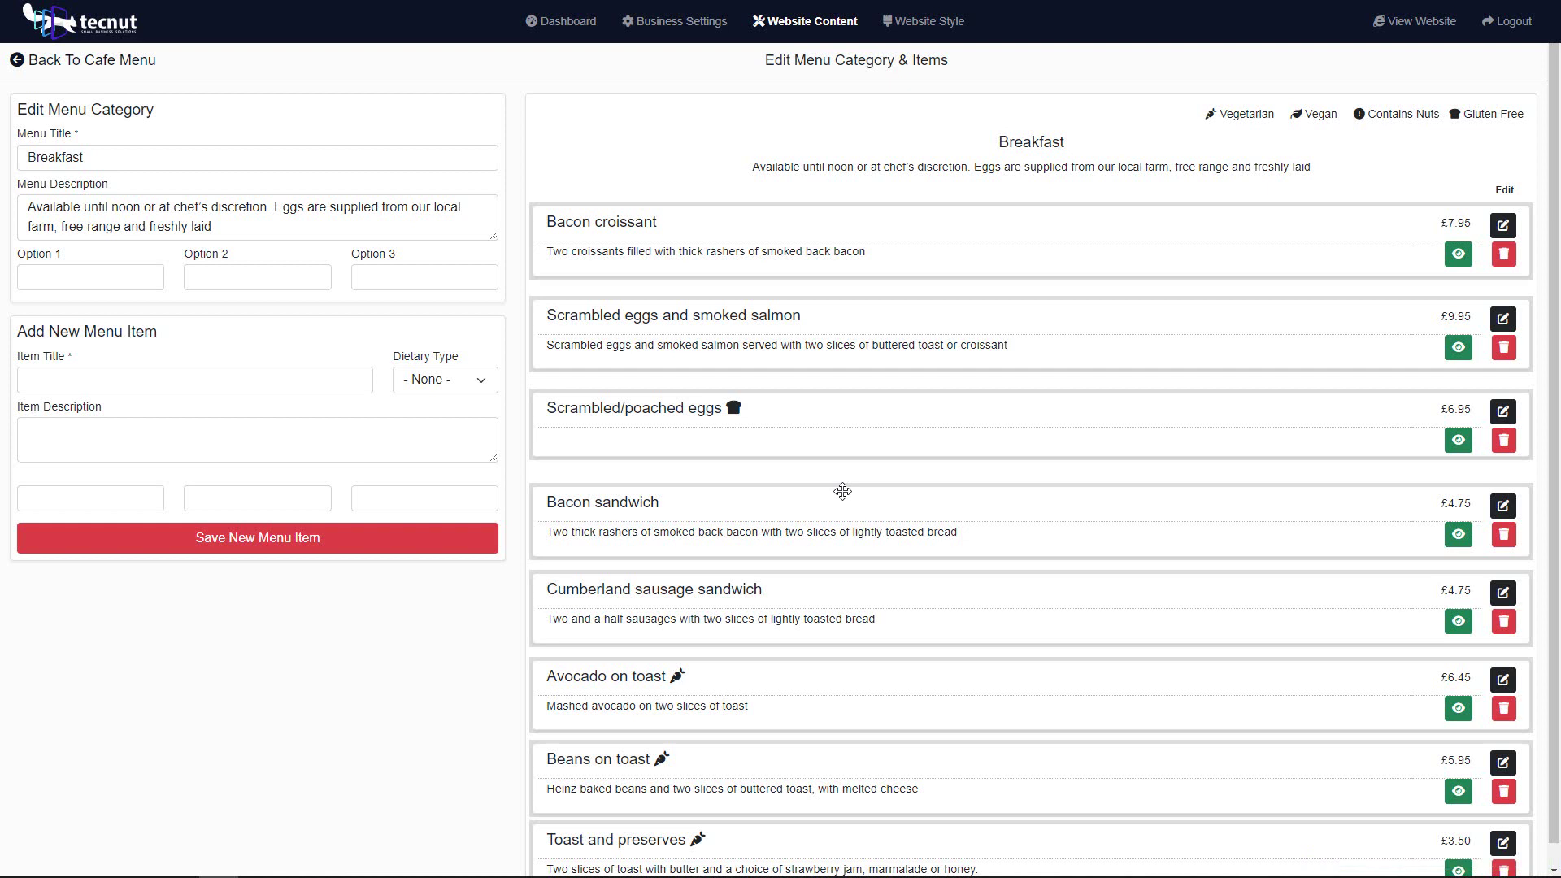
# Step: Navigate back from the Cafe Menu to the menu page's editing options
pyautogui.click(112, 67)
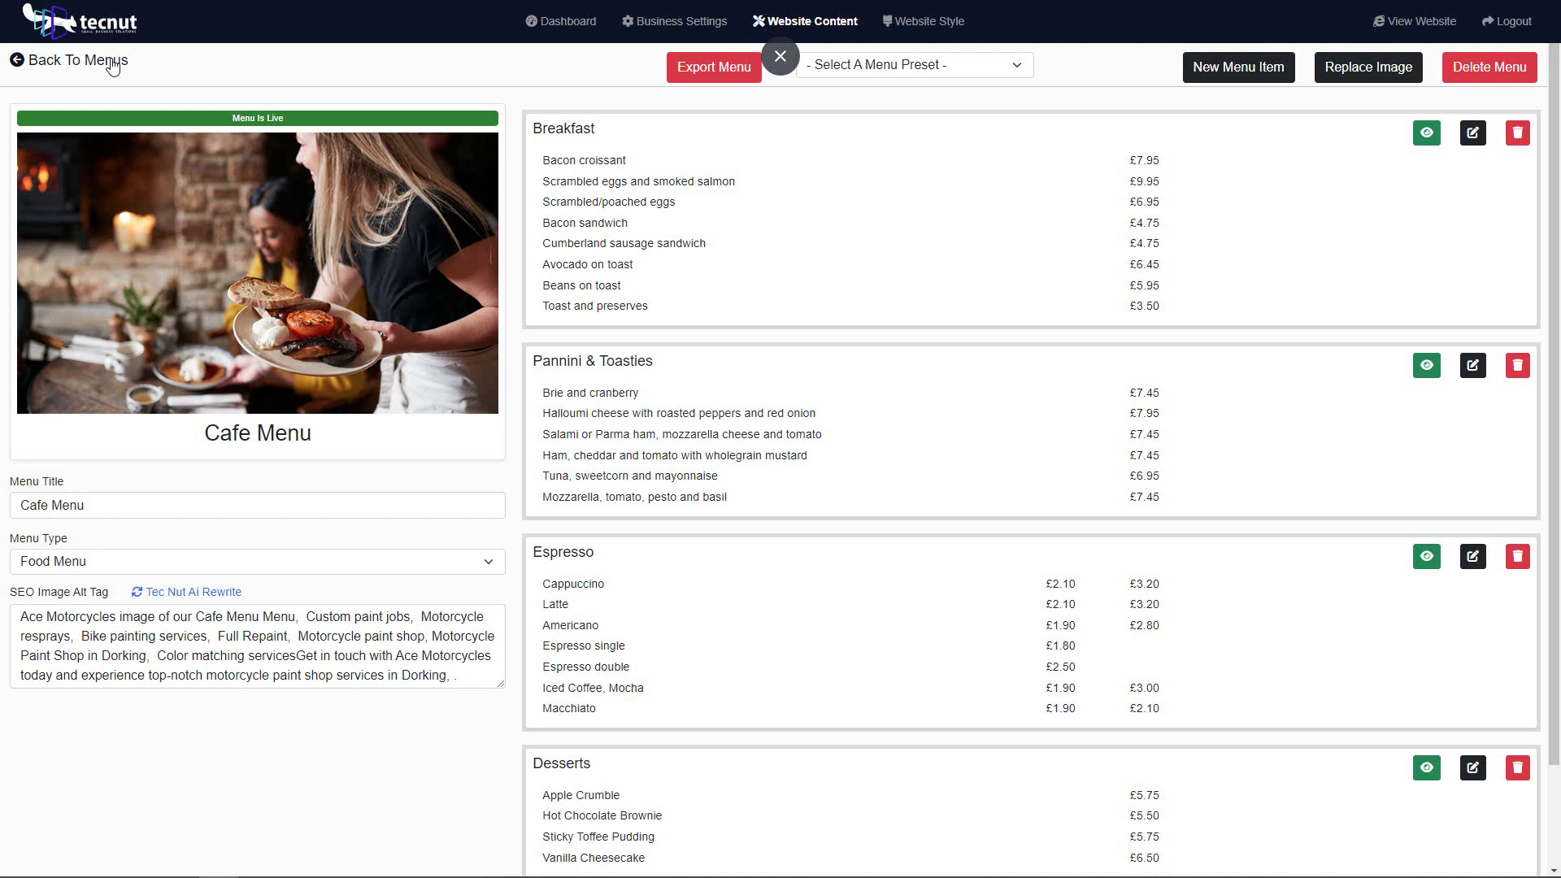
pyautogui.click(111, 63)
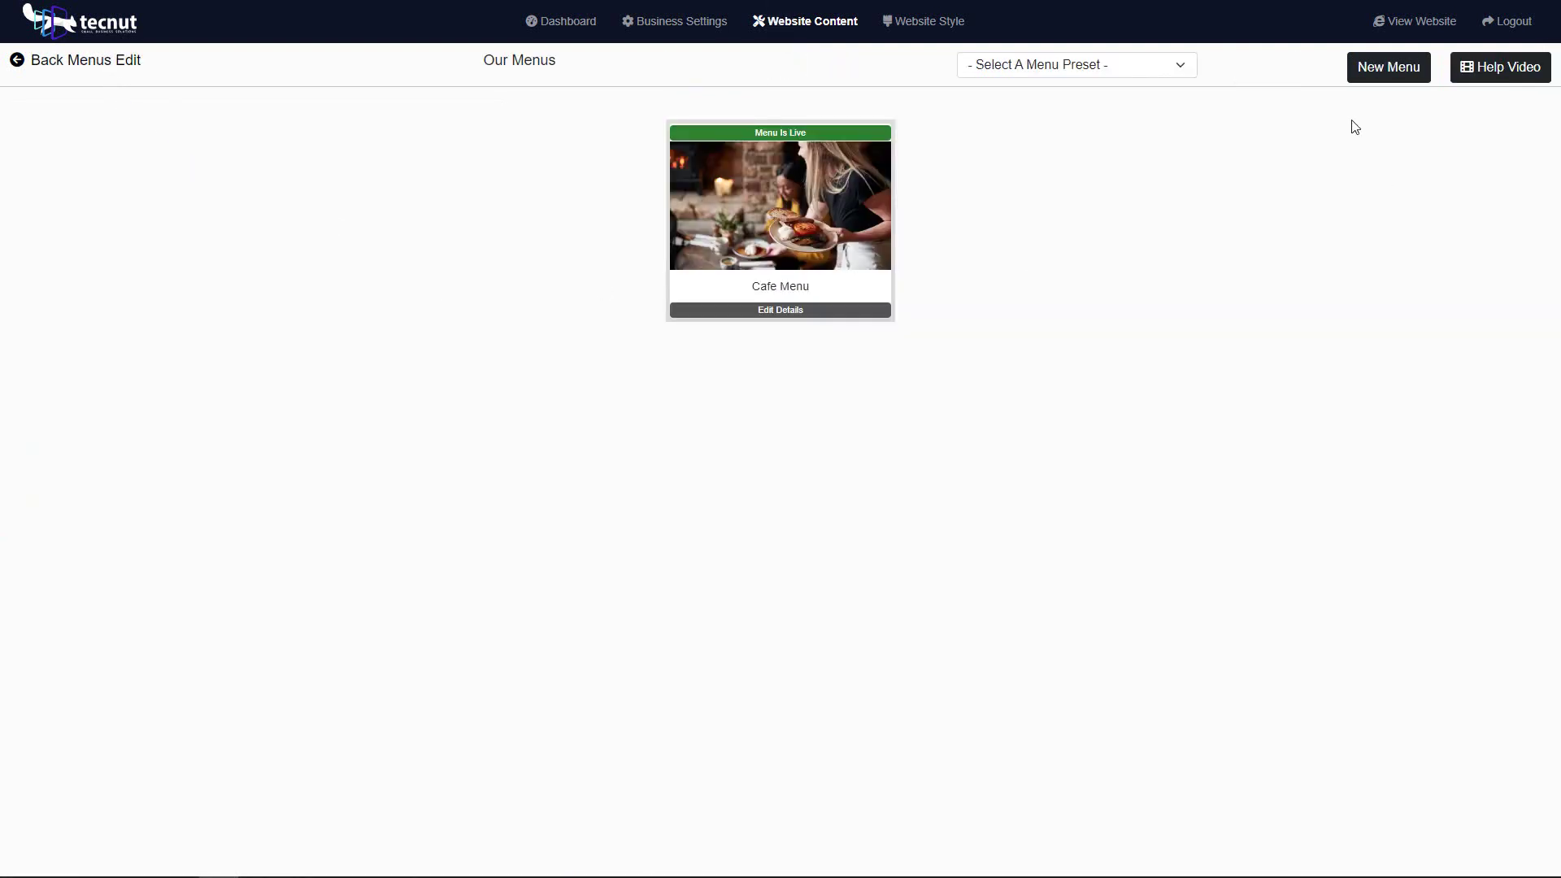
pyautogui.click(85, 70)
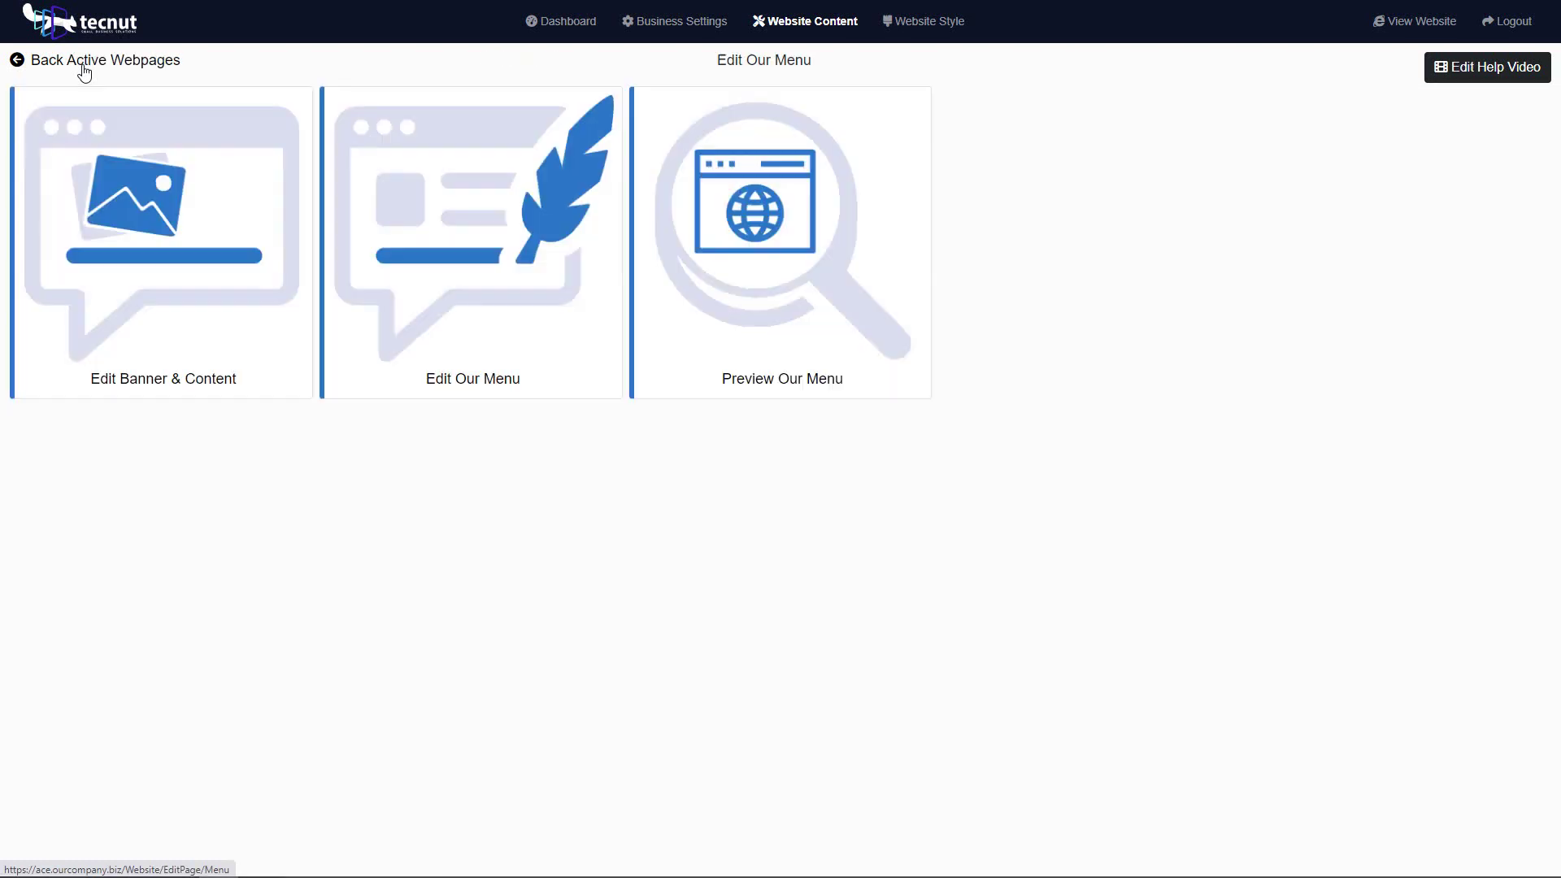
# Step: Review the updated Breakfast and Desserts items on the live Ace Motorcycles menu page, then close it
pyautogui.click(1428, 19)
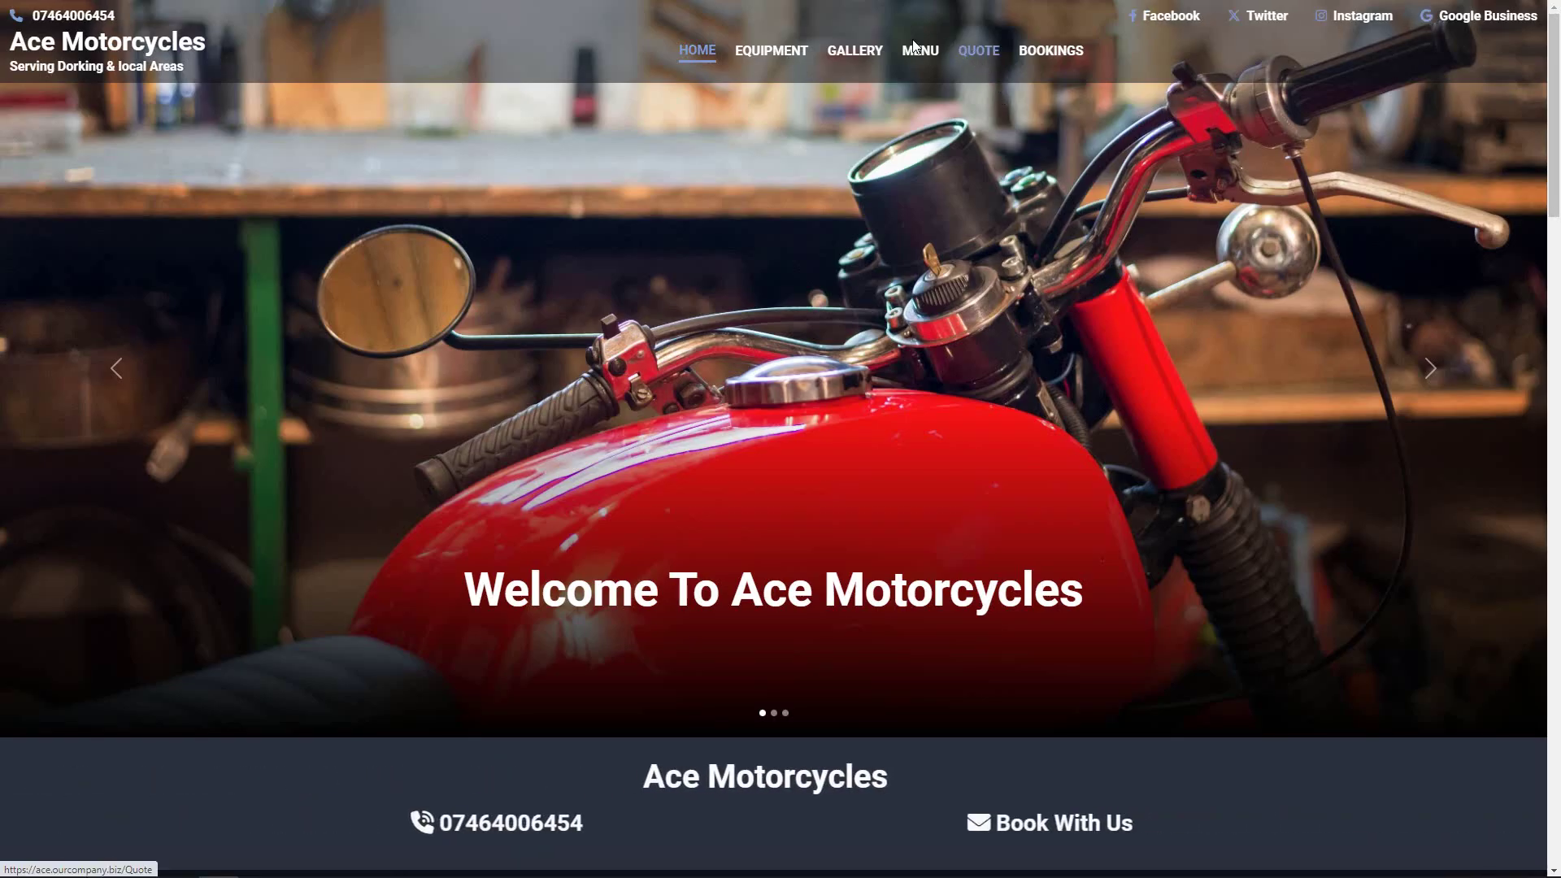
pyautogui.click(918, 51)
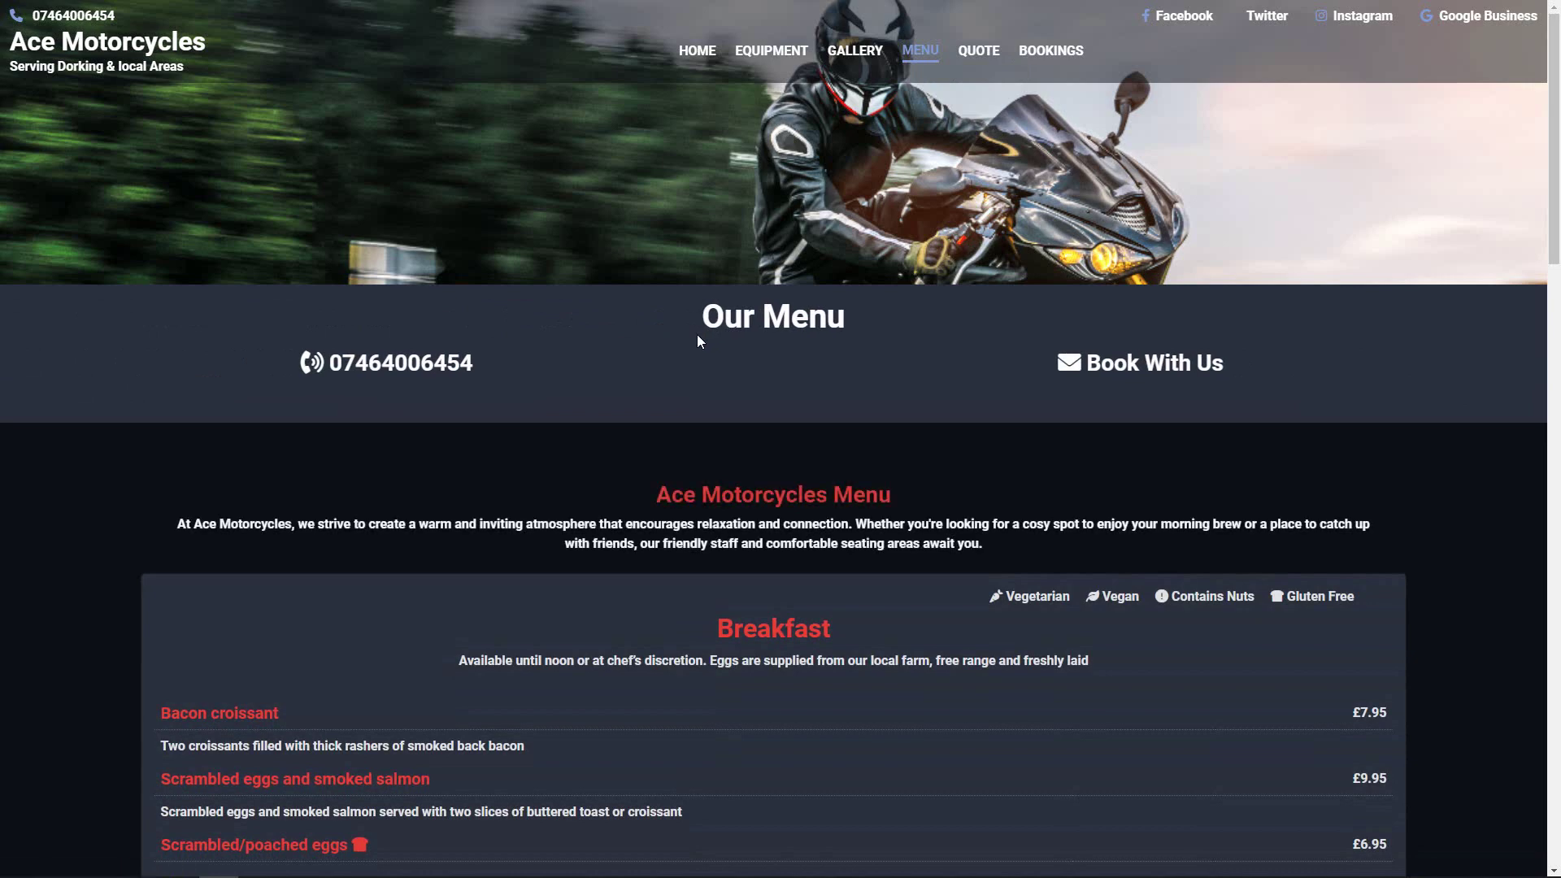
pyautogui.scroll(-4, 637, 447)
pyautogui.scroll(-5, 641, 449)
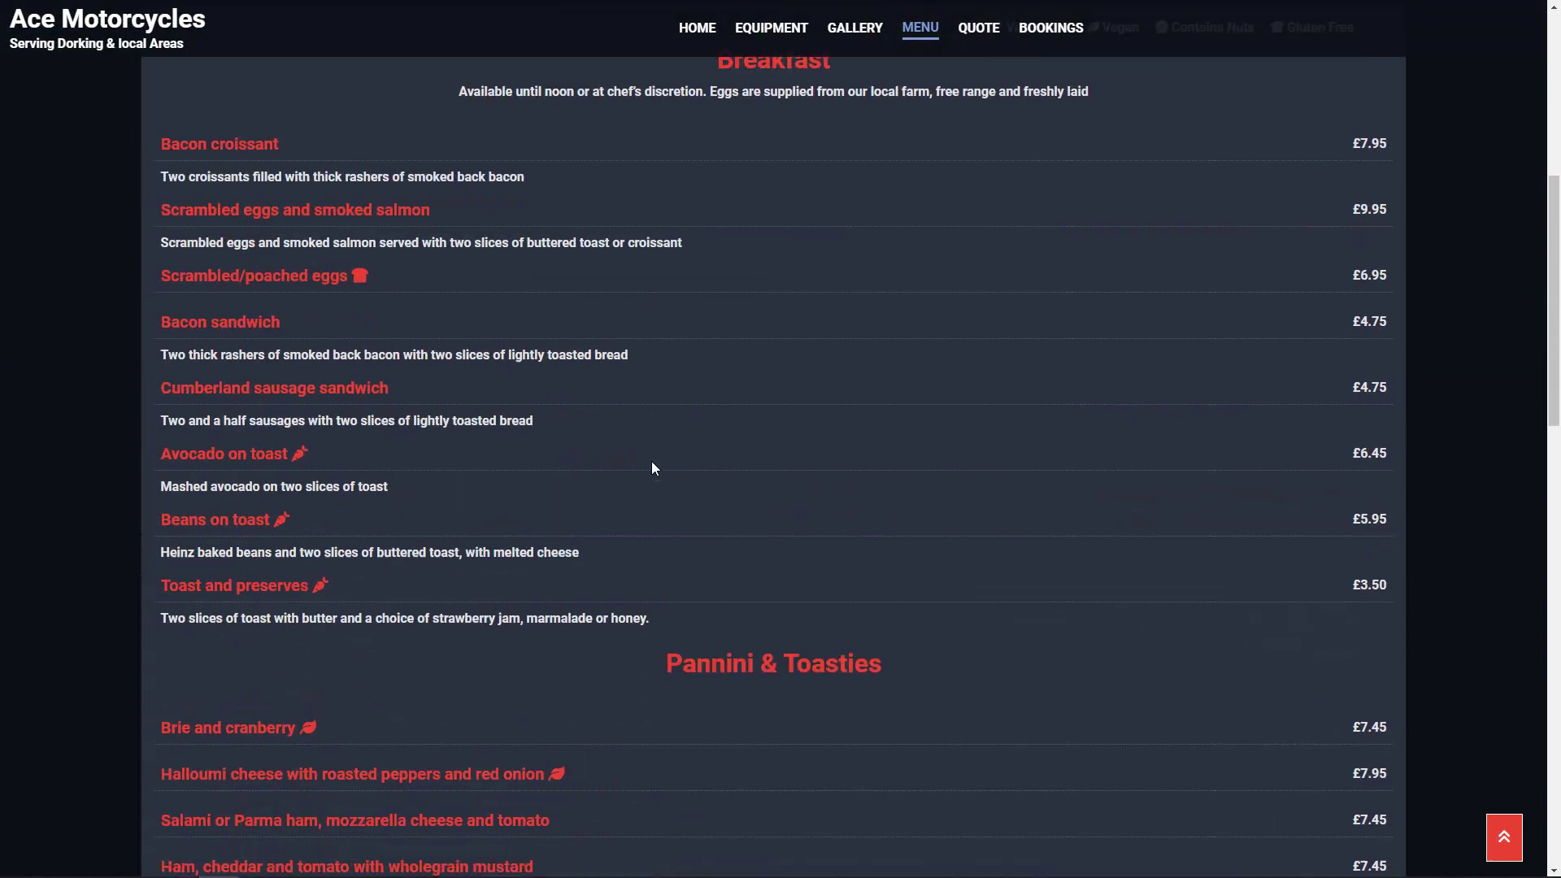
pyautogui.scroll(-13, 653, 466)
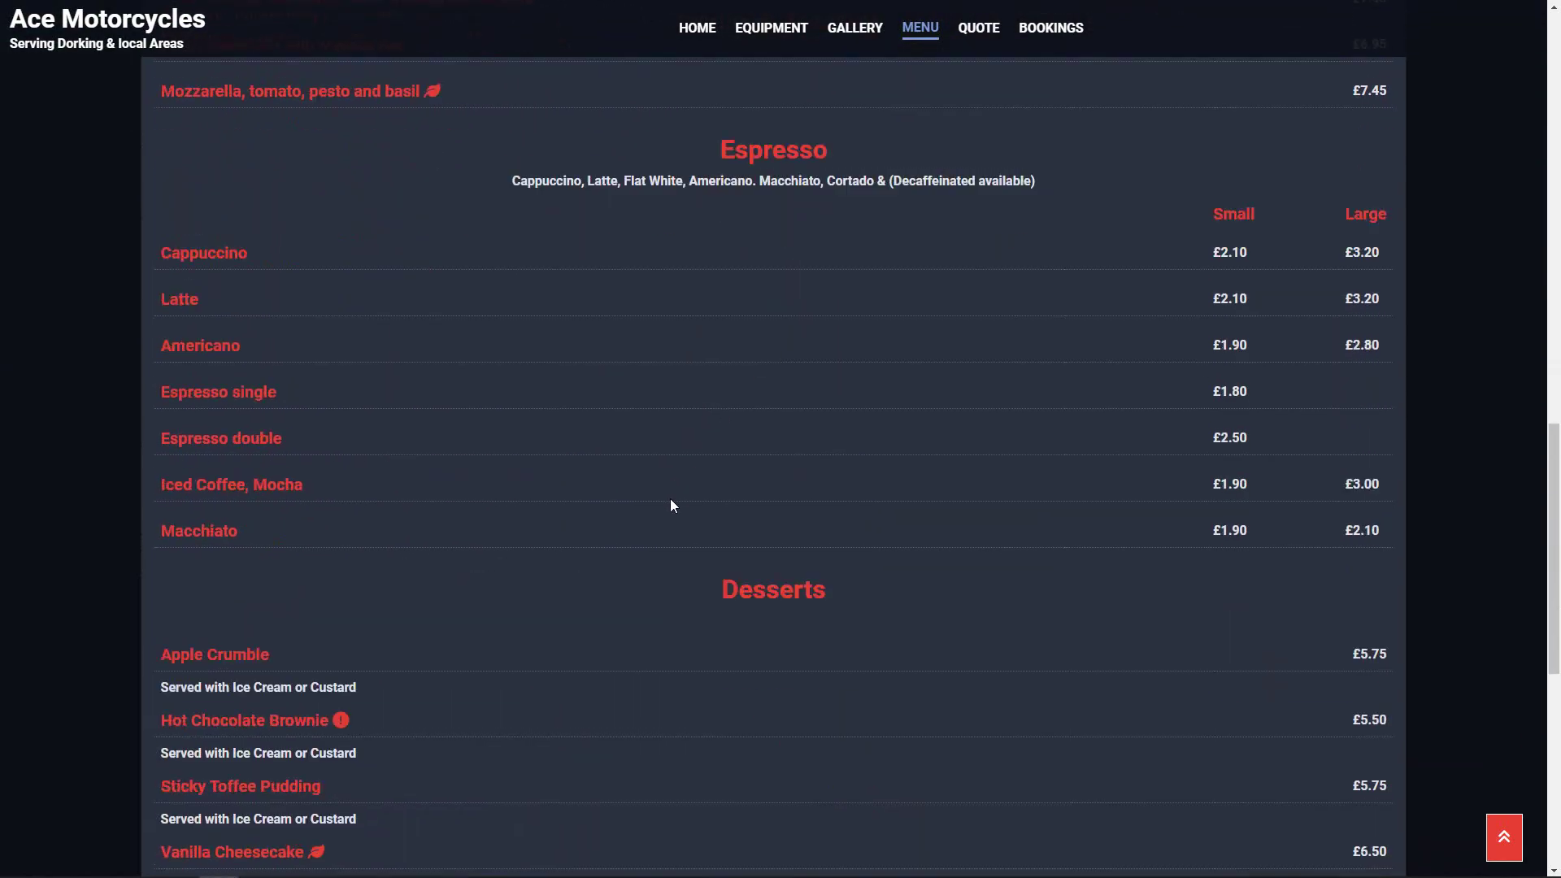
pyautogui.scroll(-3, 707, 569)
pyautogui.scroll(6, 731, 601)
pyautogui.scroll(-6, 731, 606)
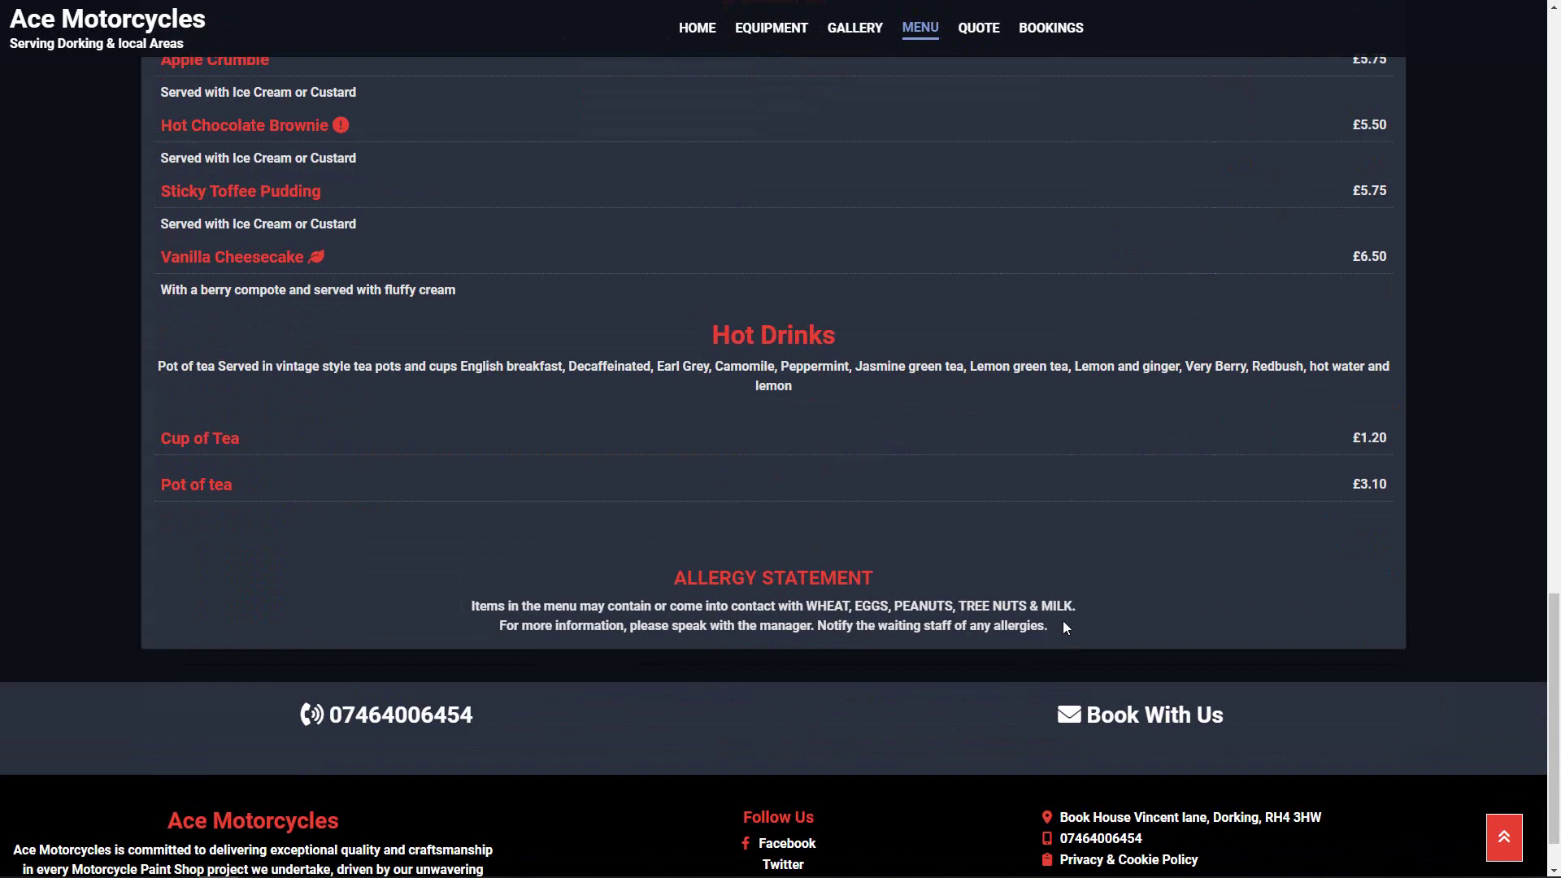
pyautogui.scroll(6, 748, 598)
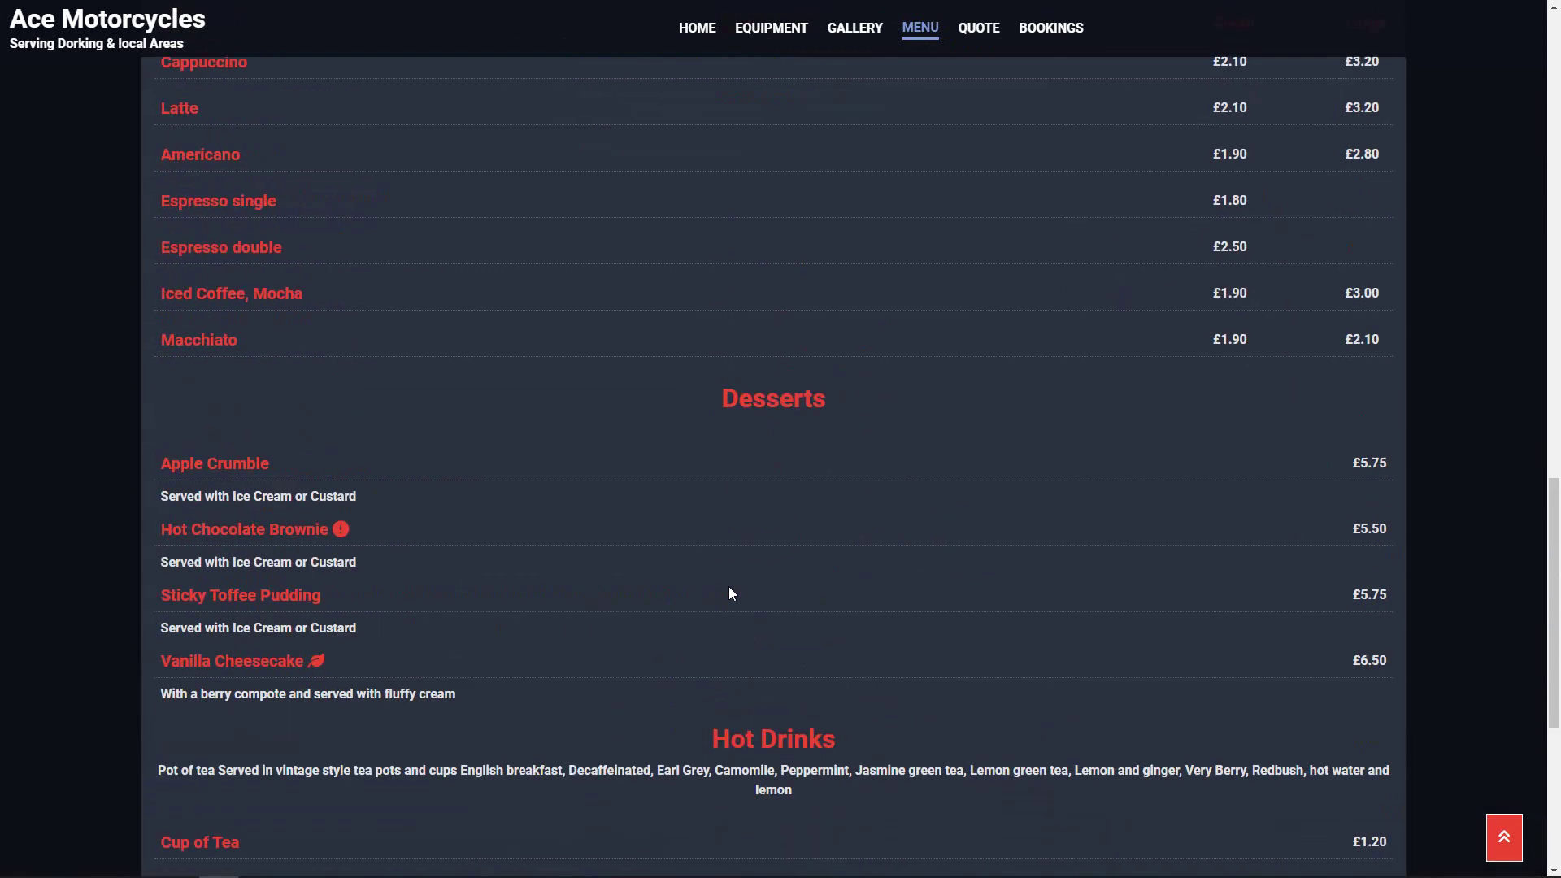
pyautogui.scroll(-5, 733, 626)
pyautogui.scroll(1, 734, 629)
pyautogui.scroll(20, 734, 630)
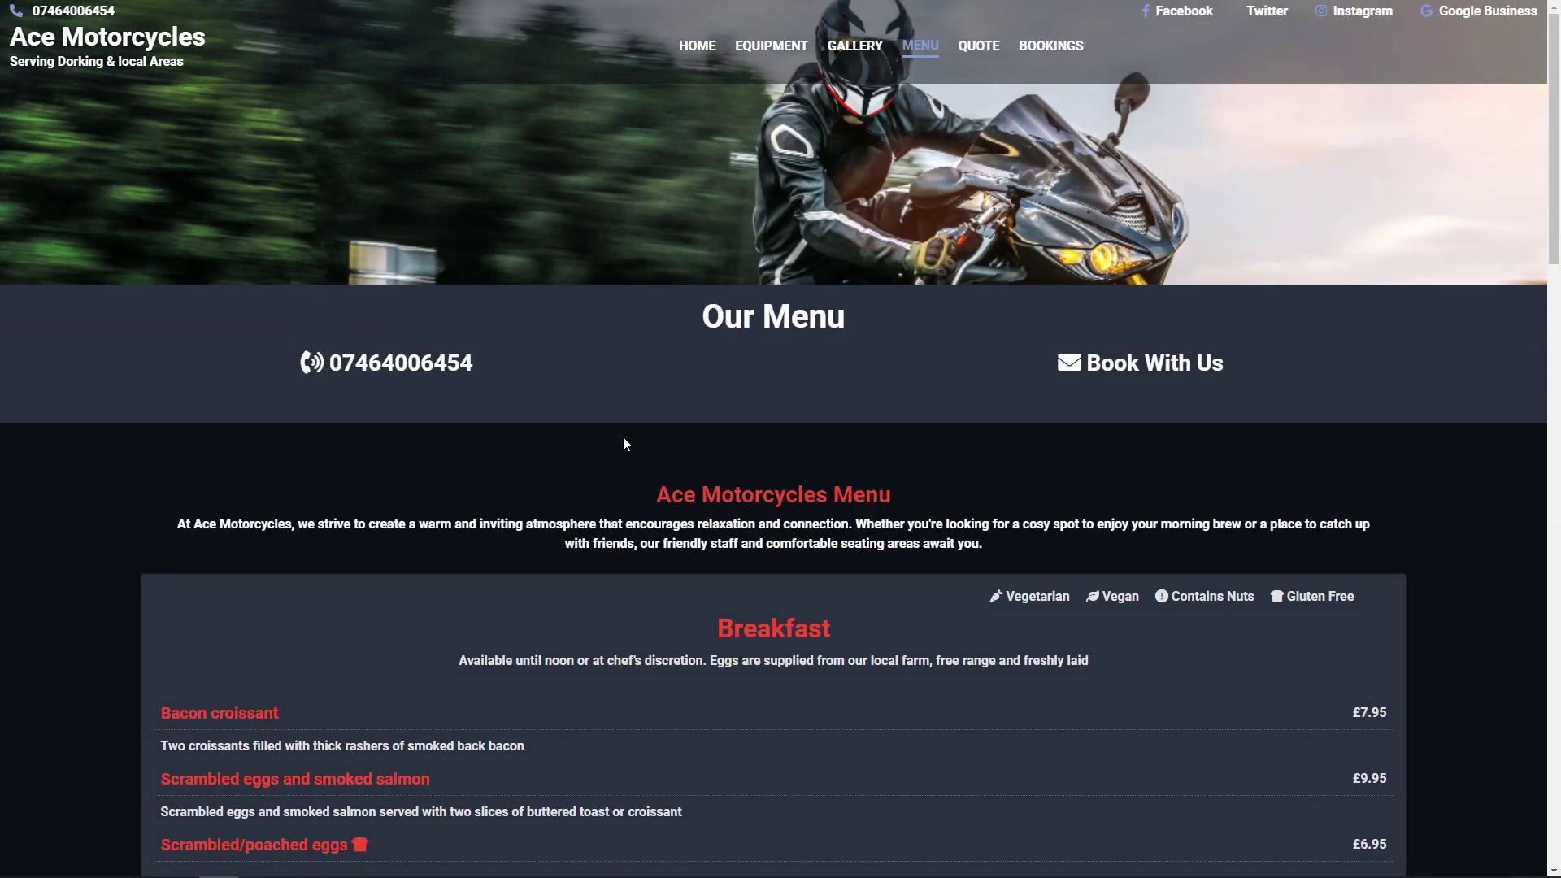
pyautogui.hotkey('ctrl', 'w')
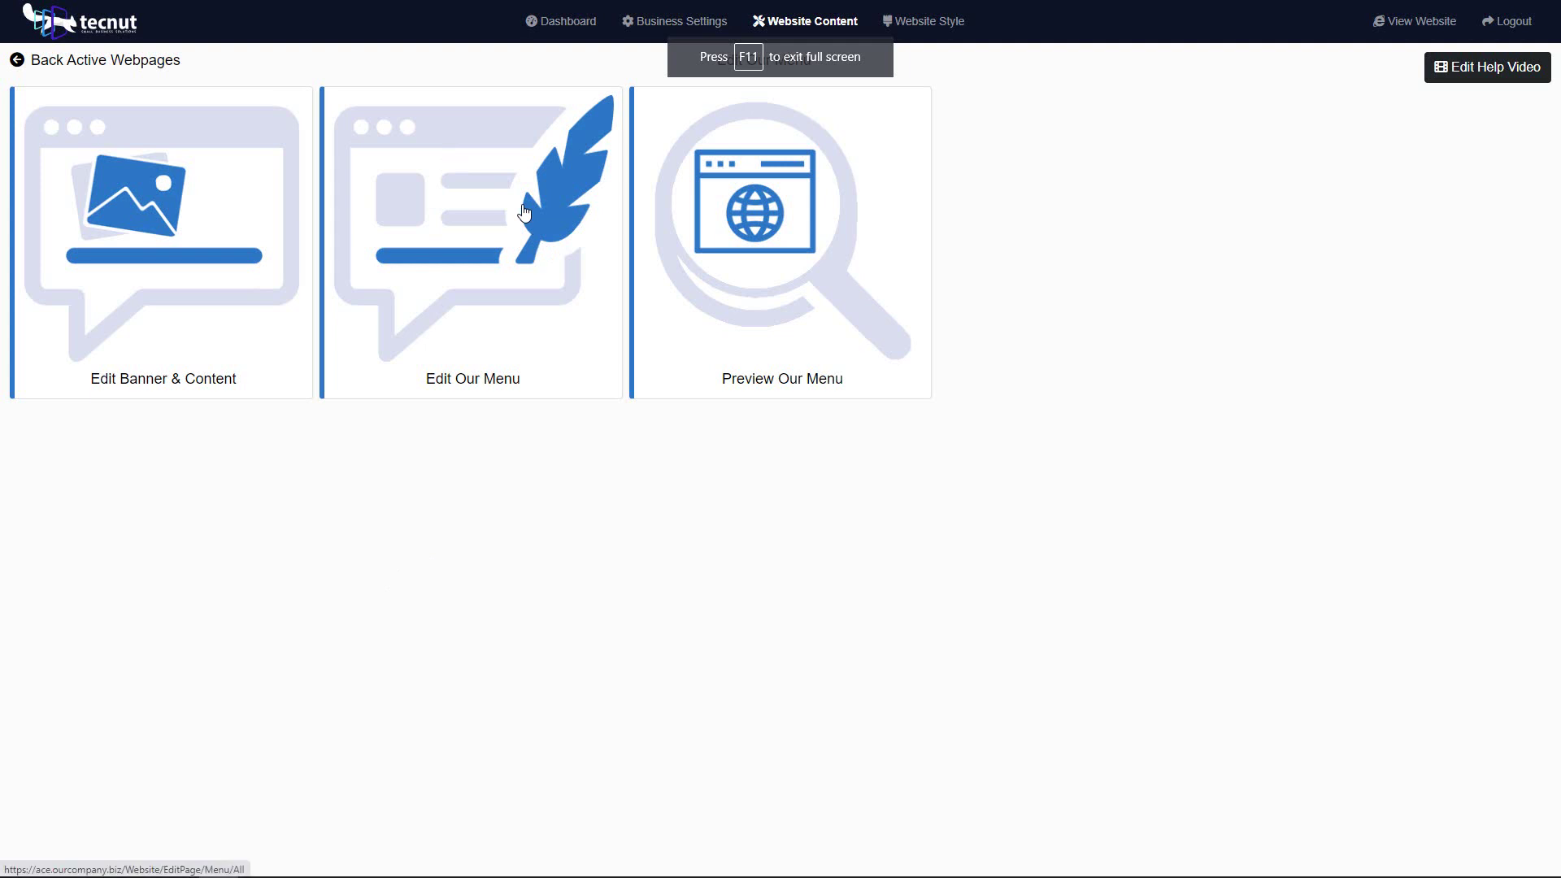
# Step: Delete the Cafe Menu and confirm, leaving Our Menus empty
pyautogui.click(524, 212)
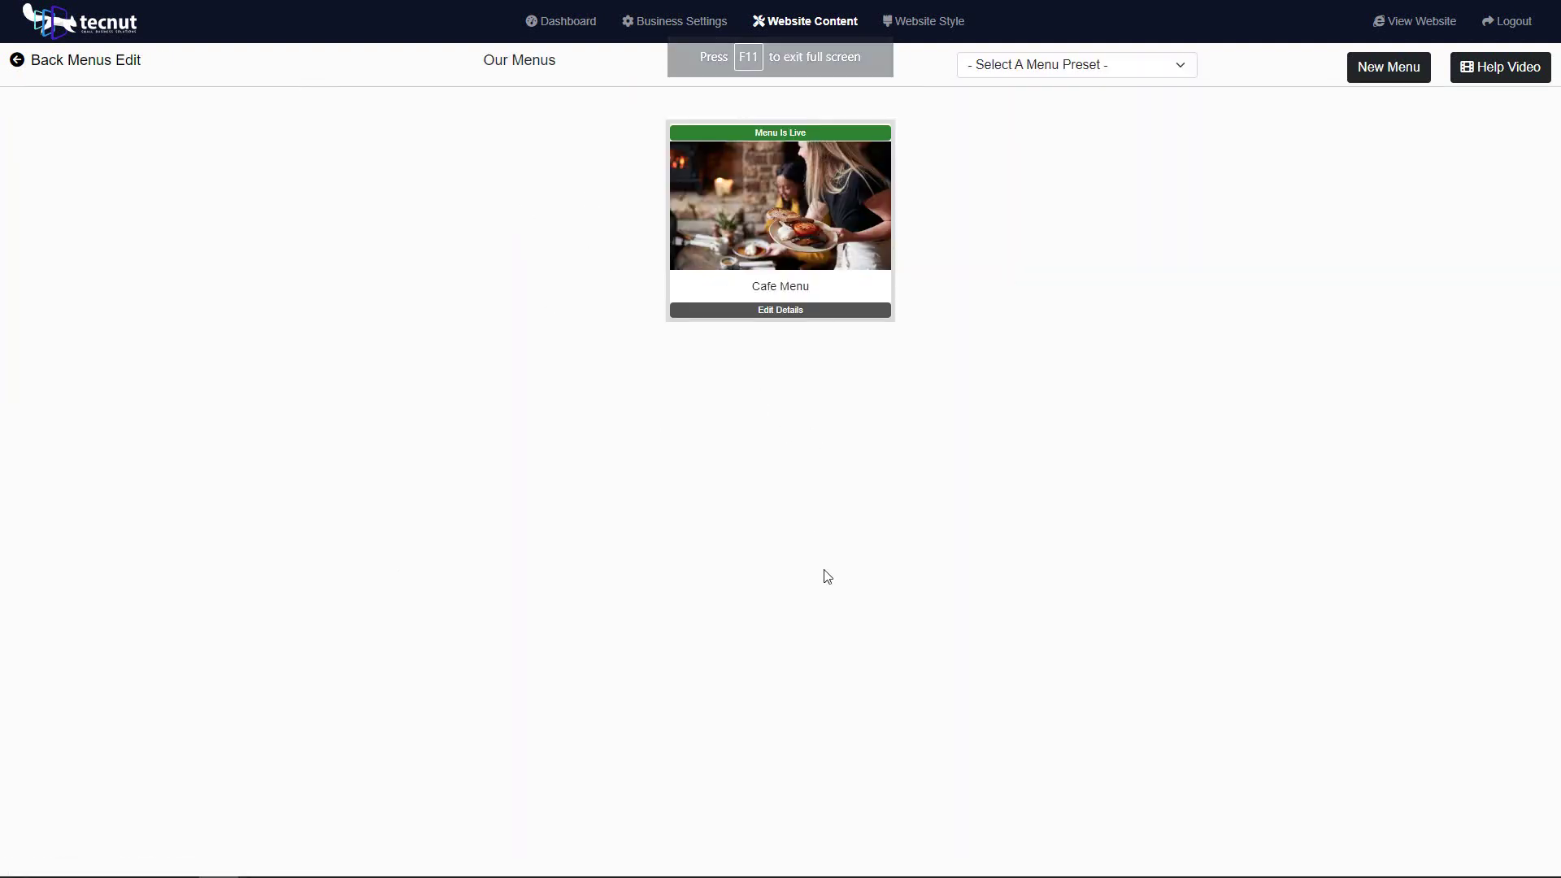
pyautogui.click(813, 310)
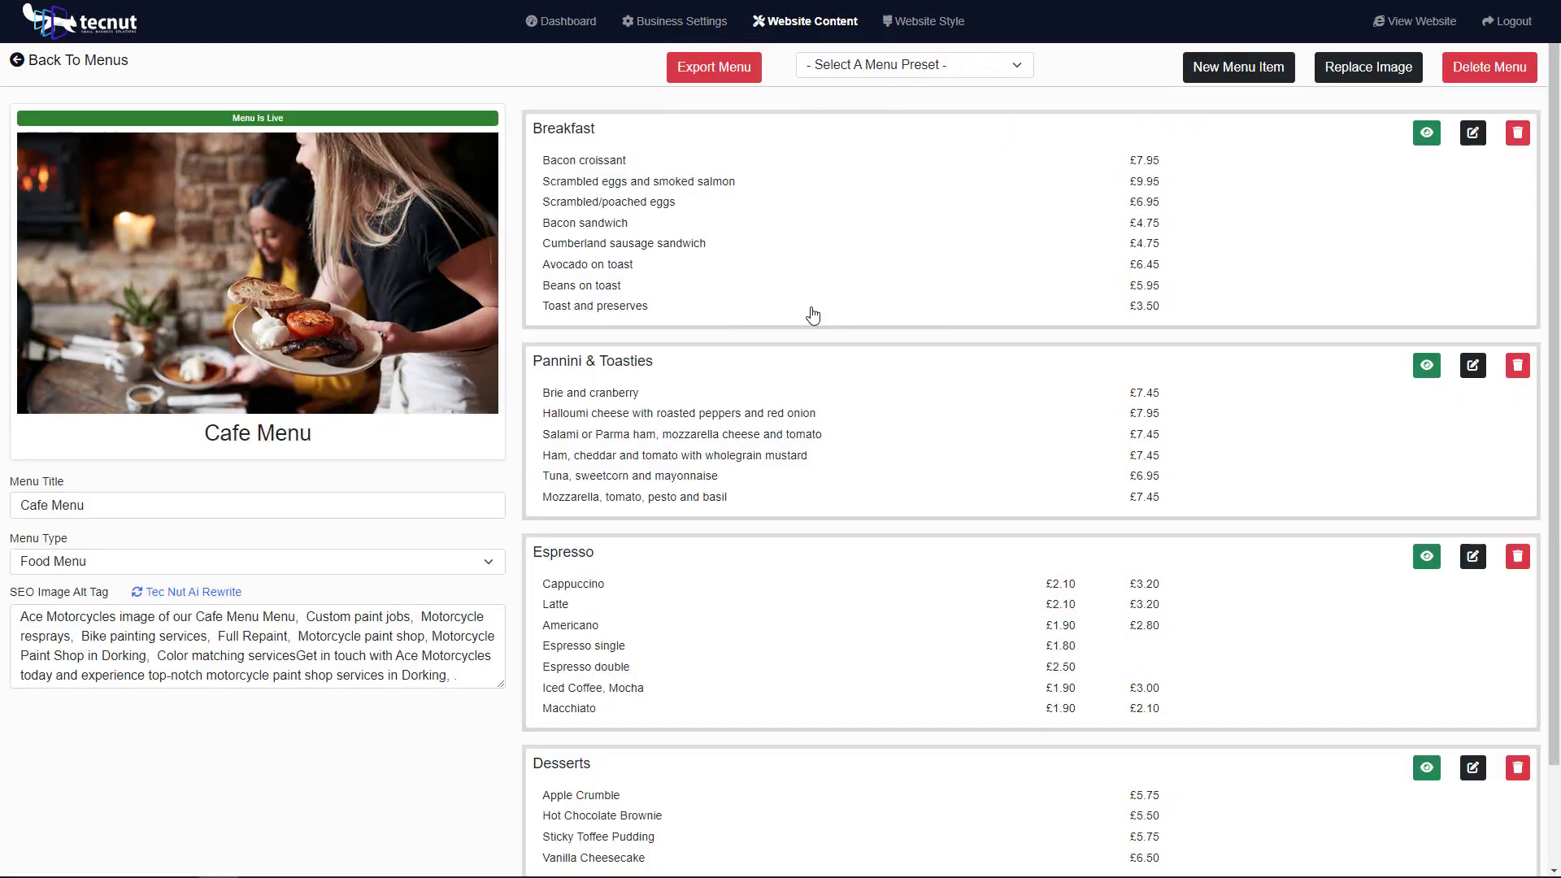
pyautogui.click(1451, 85)
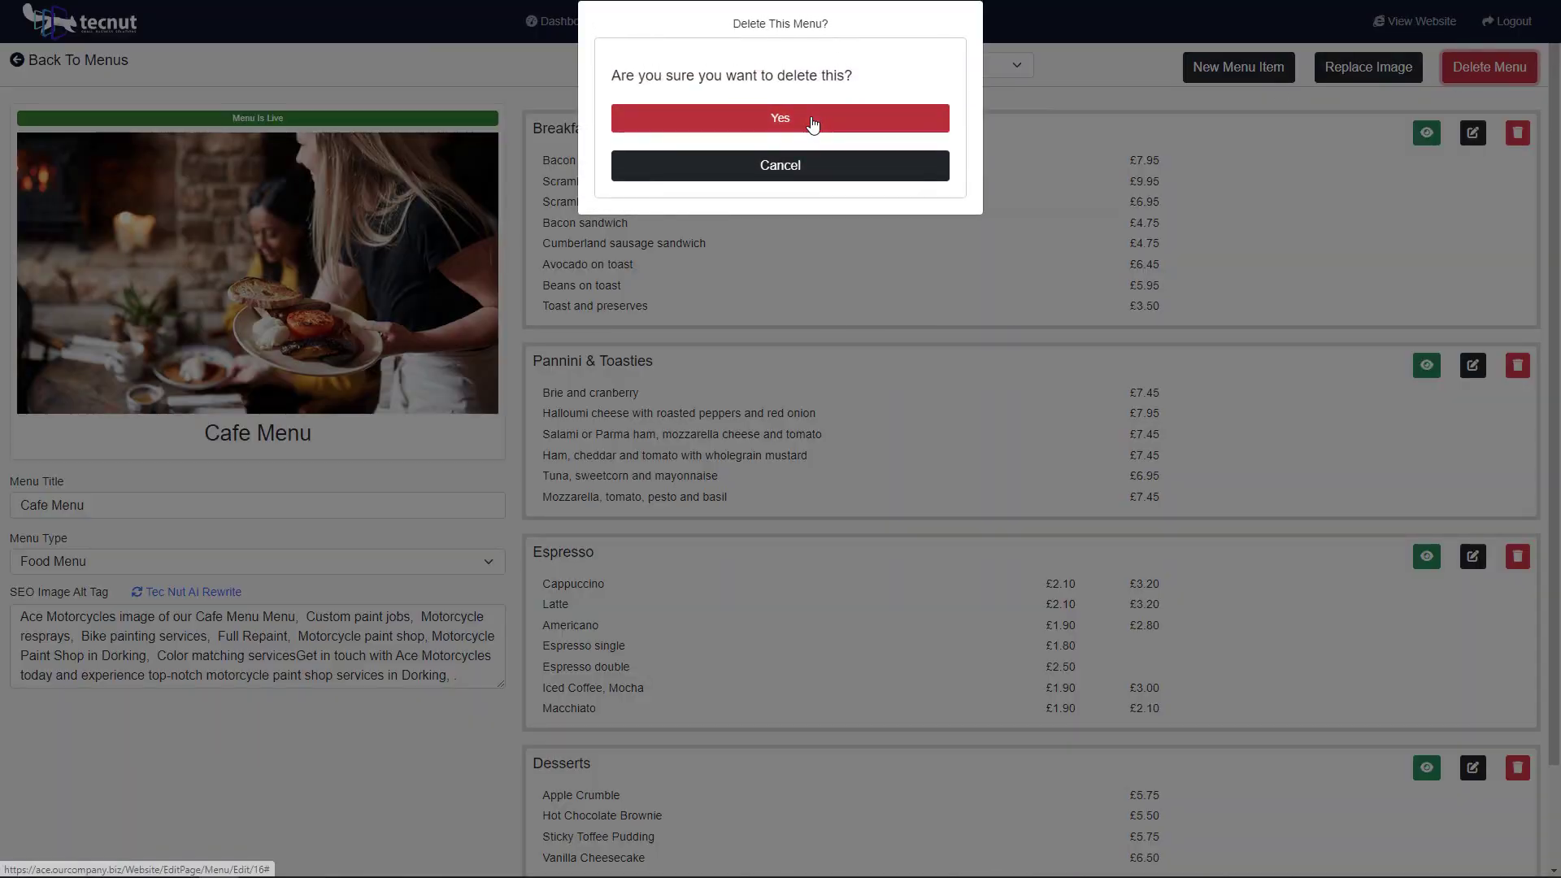
pyautogui.click(813, 124)
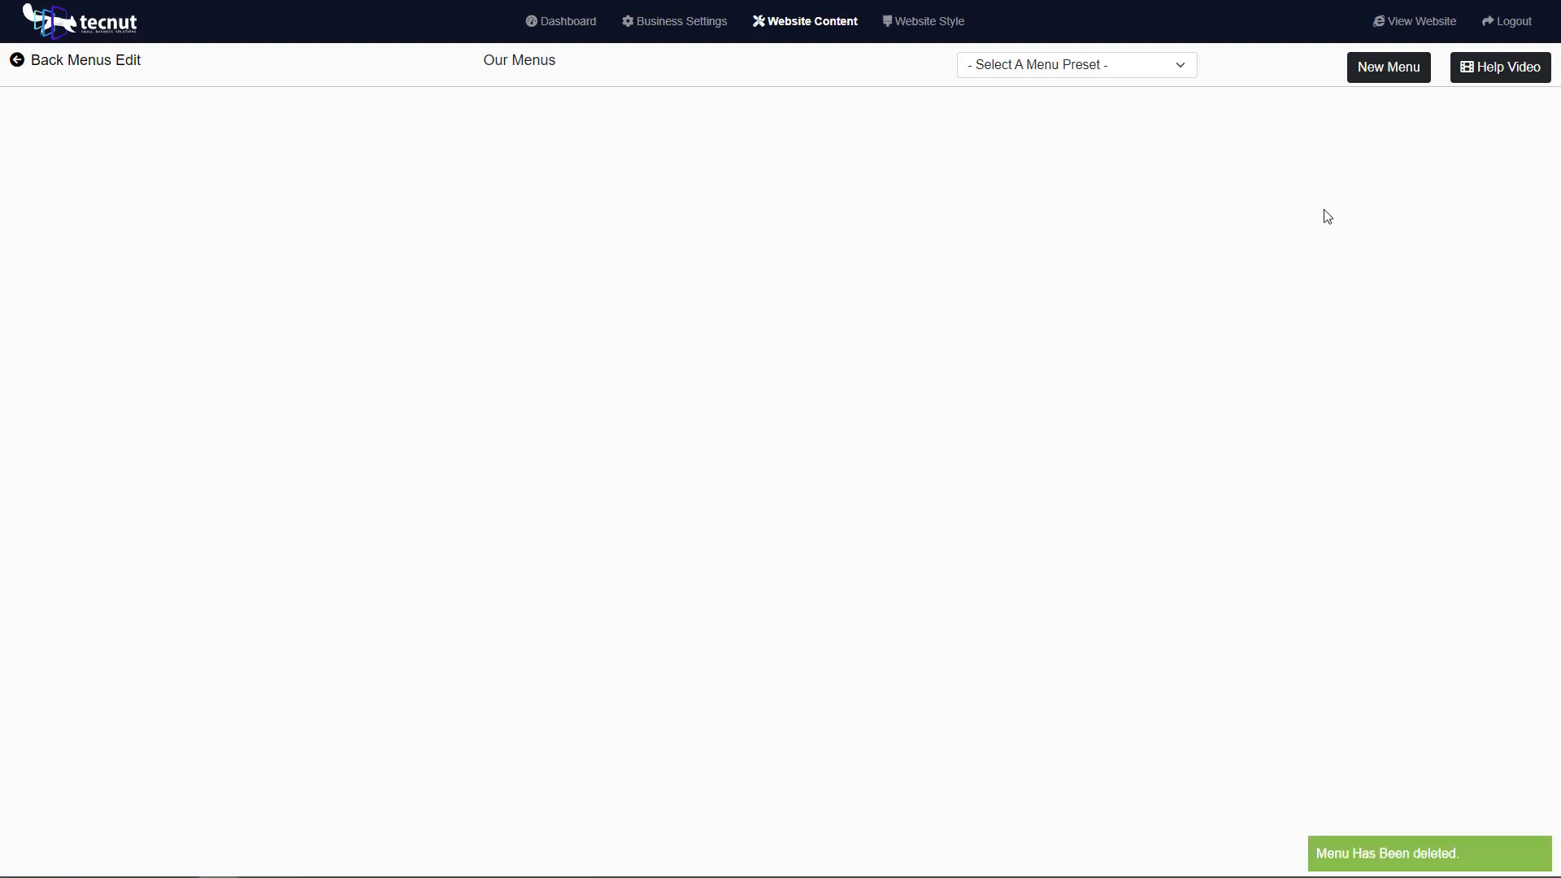
pyautogui.click(1068, 65)
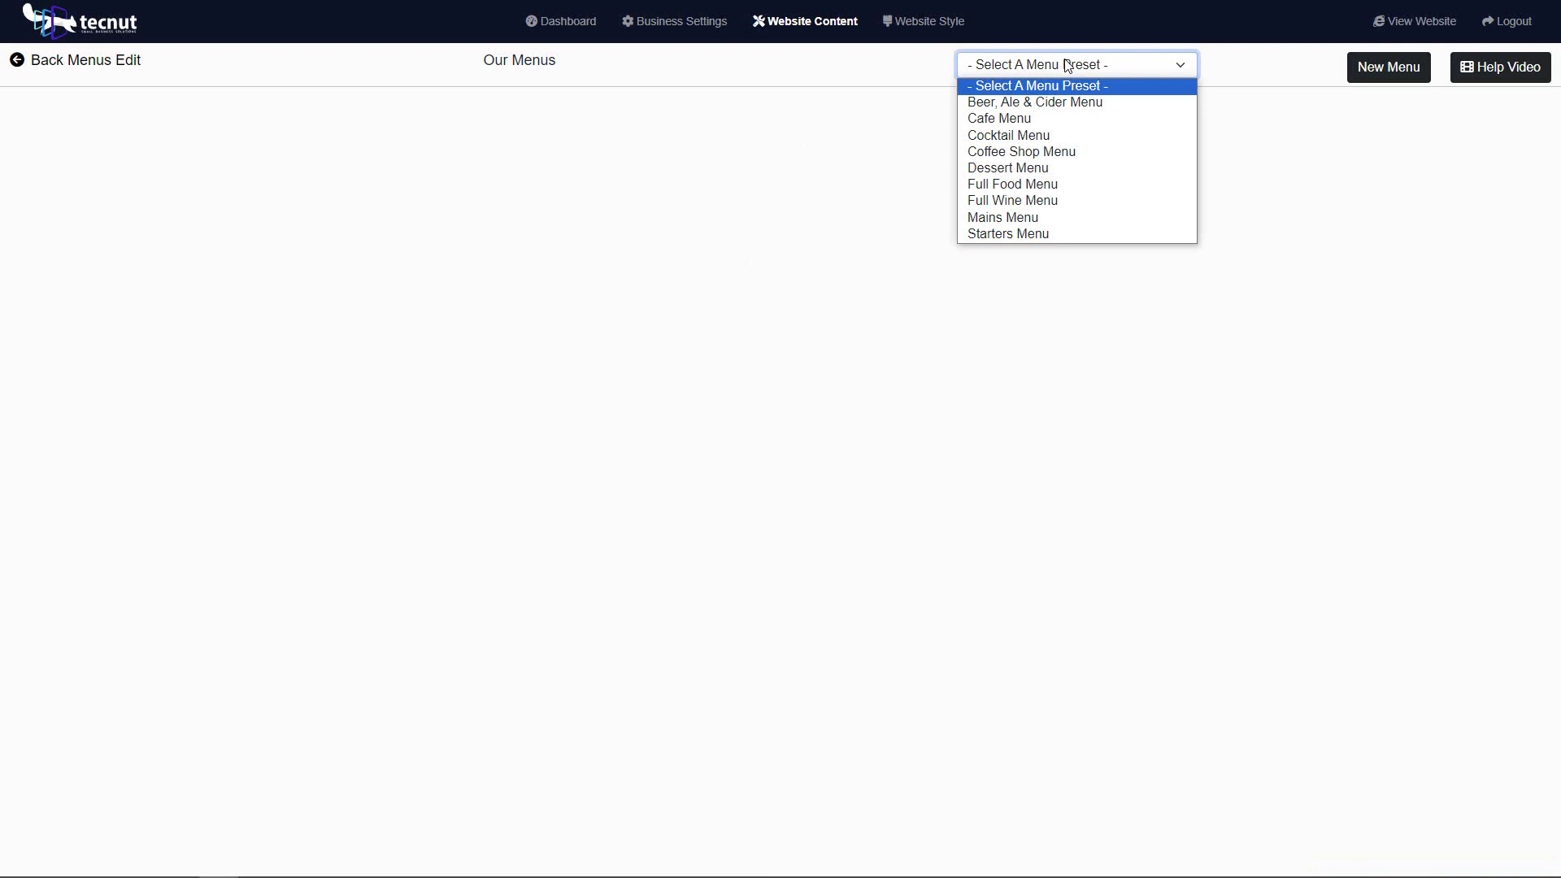
pyautogui.click(1068, 65)
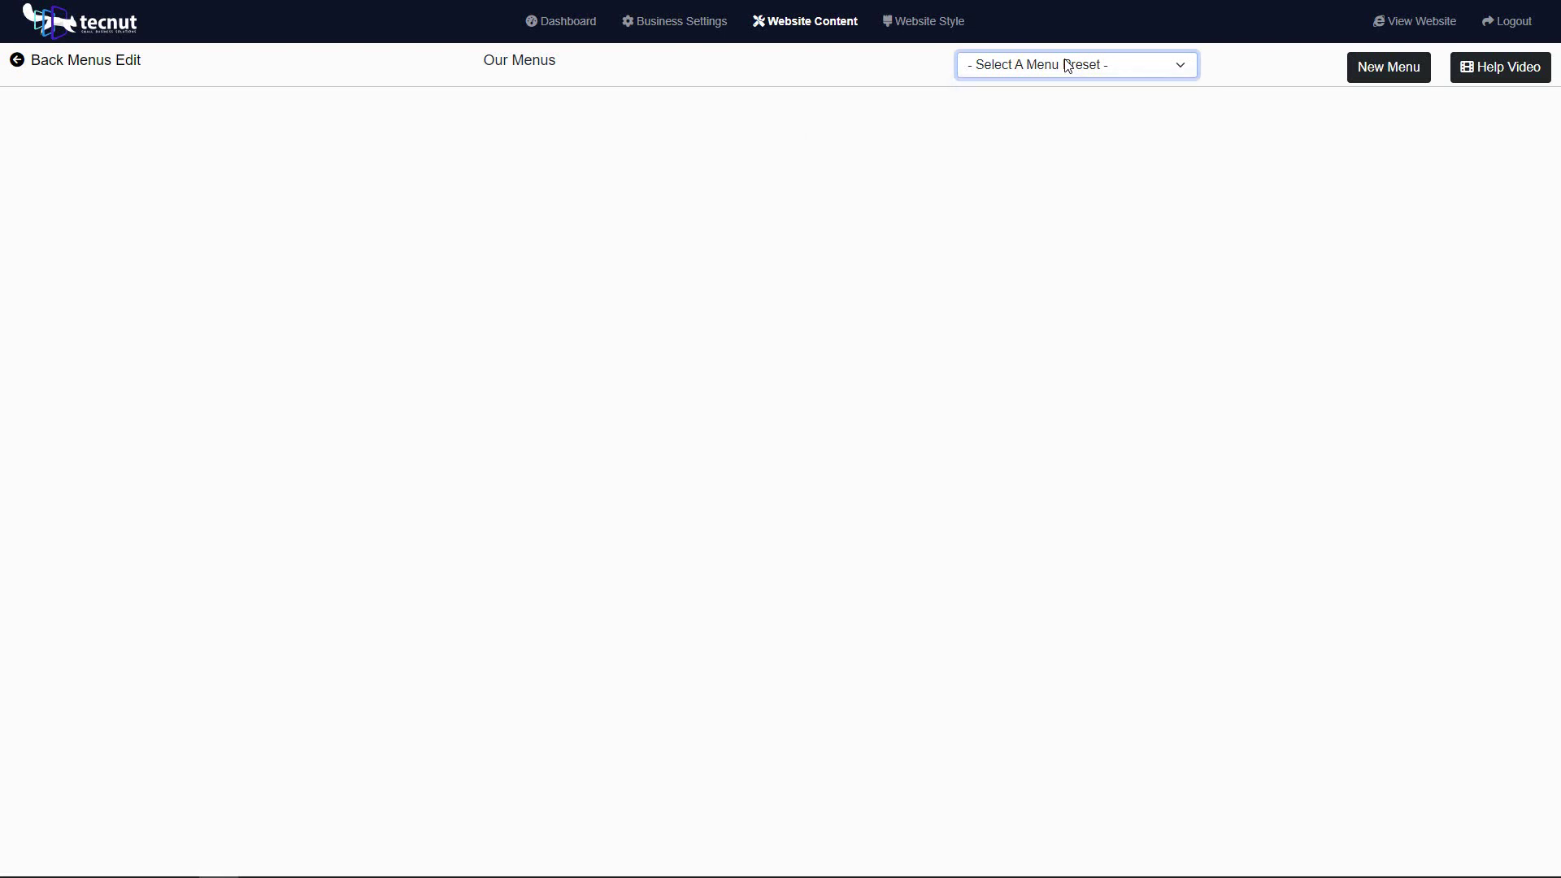
pyautogui.click(1386, 73)
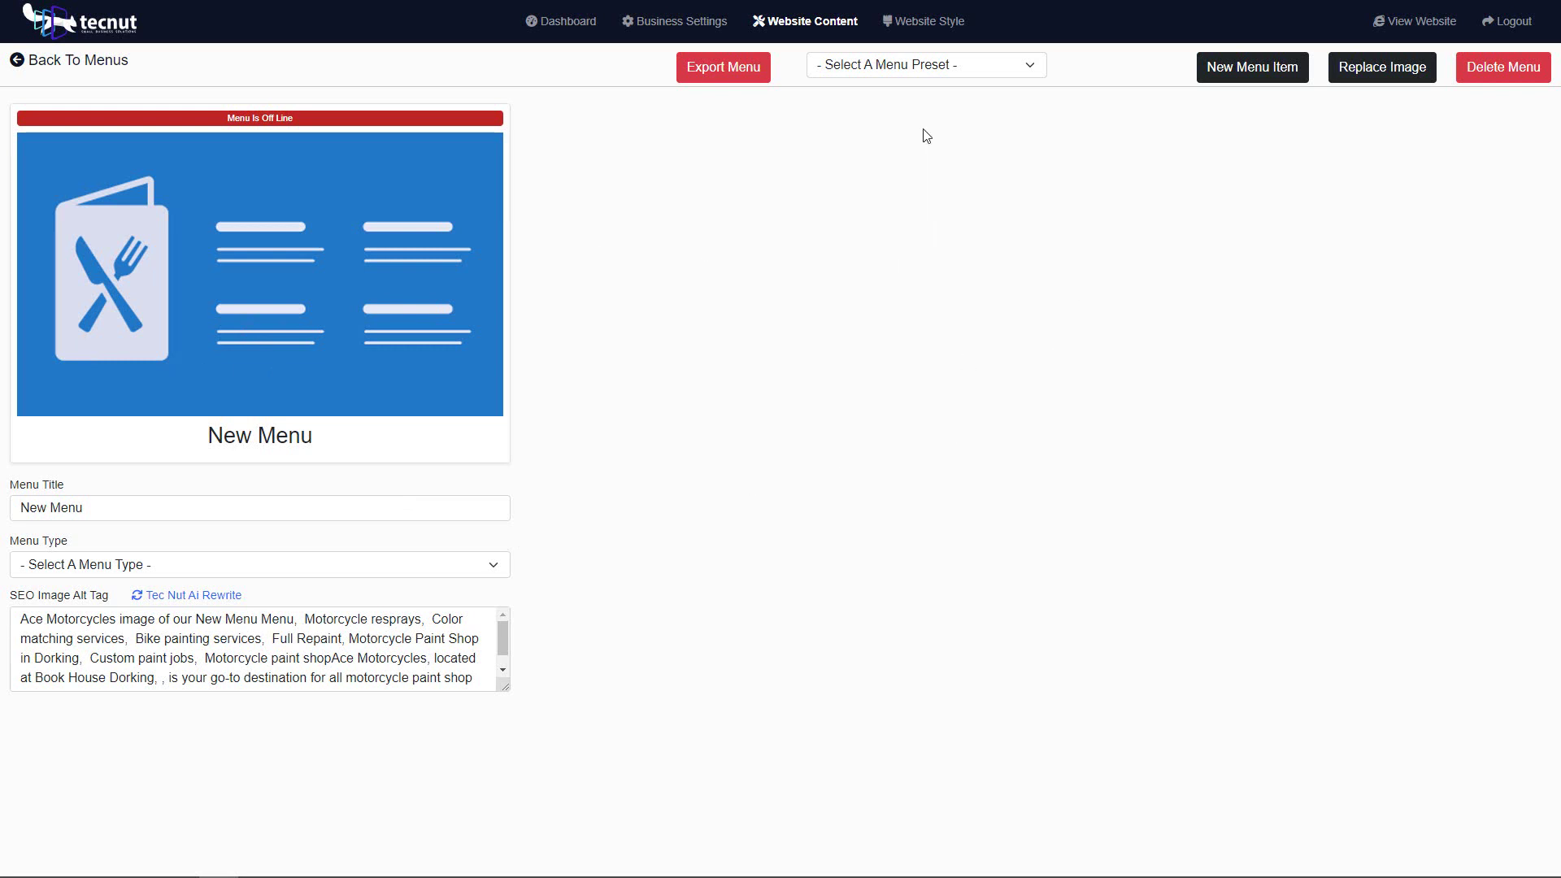
pyautogui.click(917, 72)
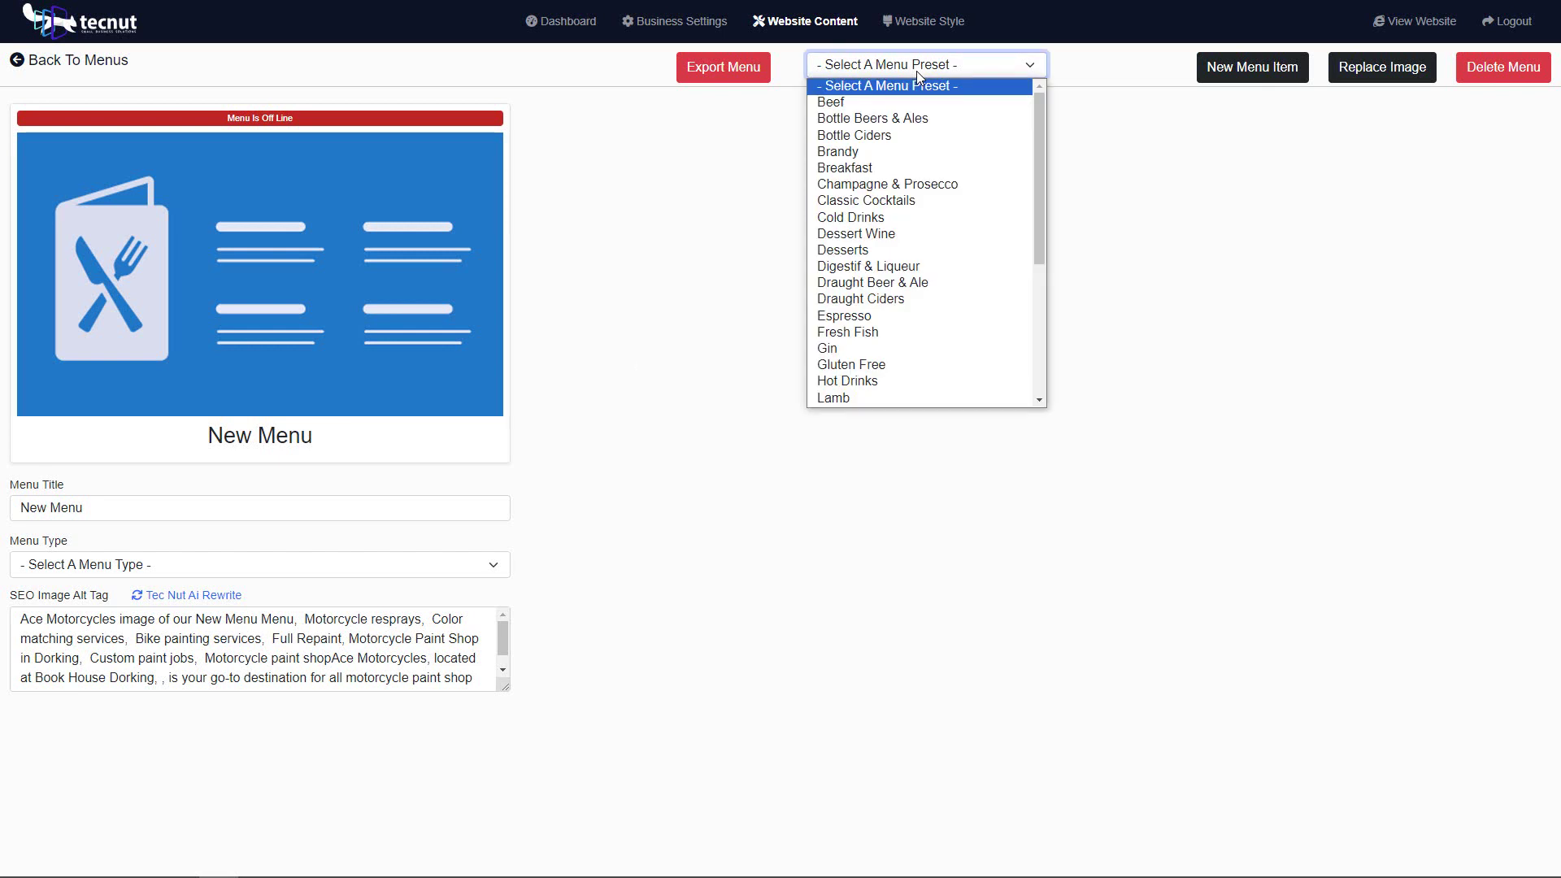
pyautogui.click(916, 71)
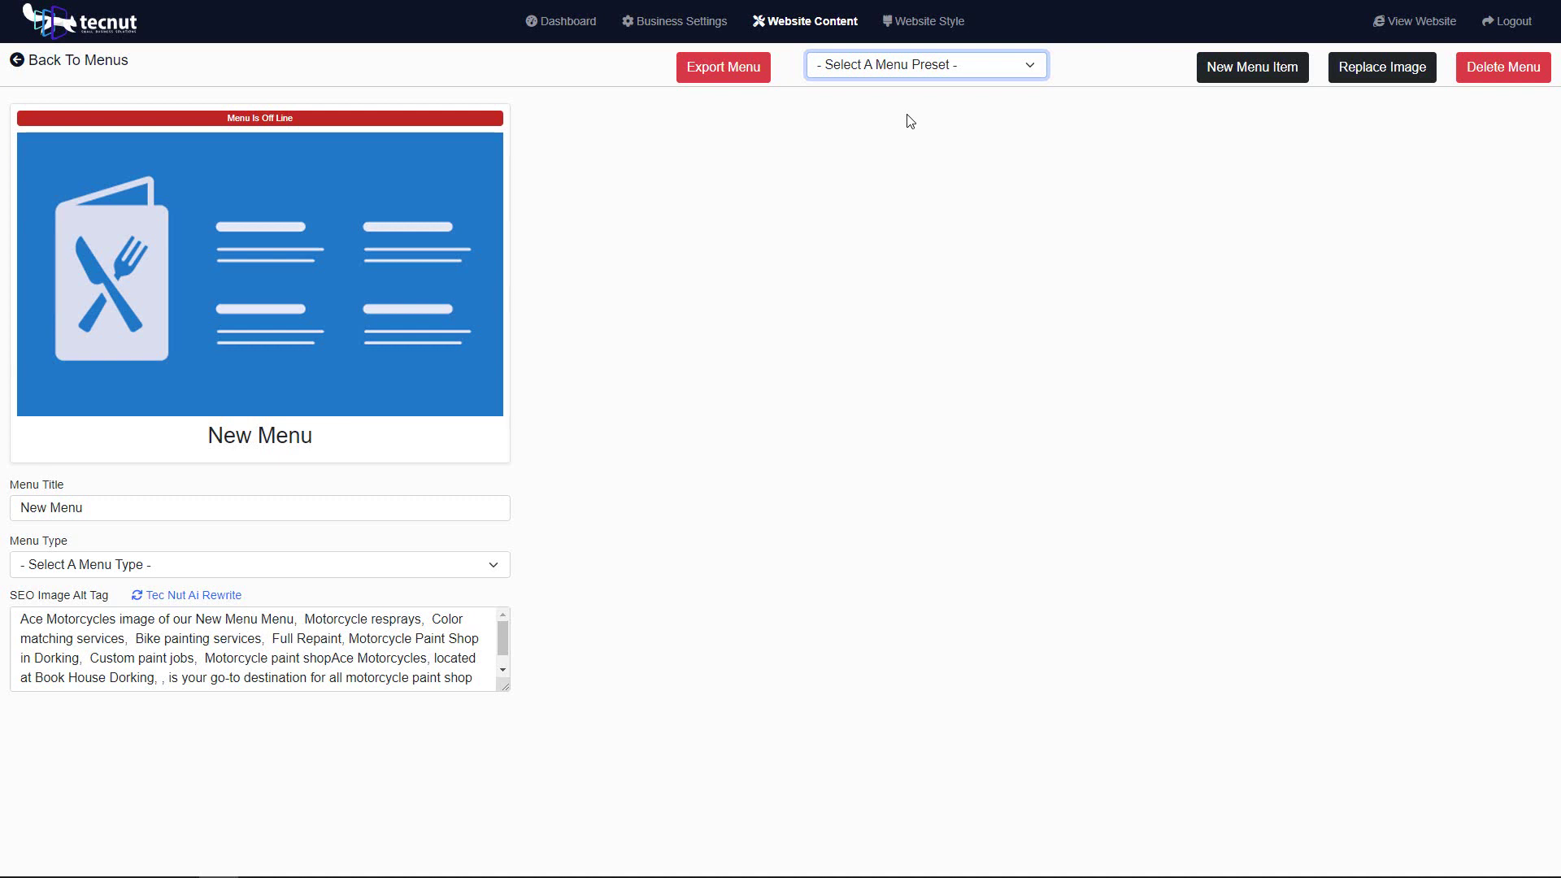
pyautogui.click(981, 65)
pyautogui.scroll(-3, 919, 244)
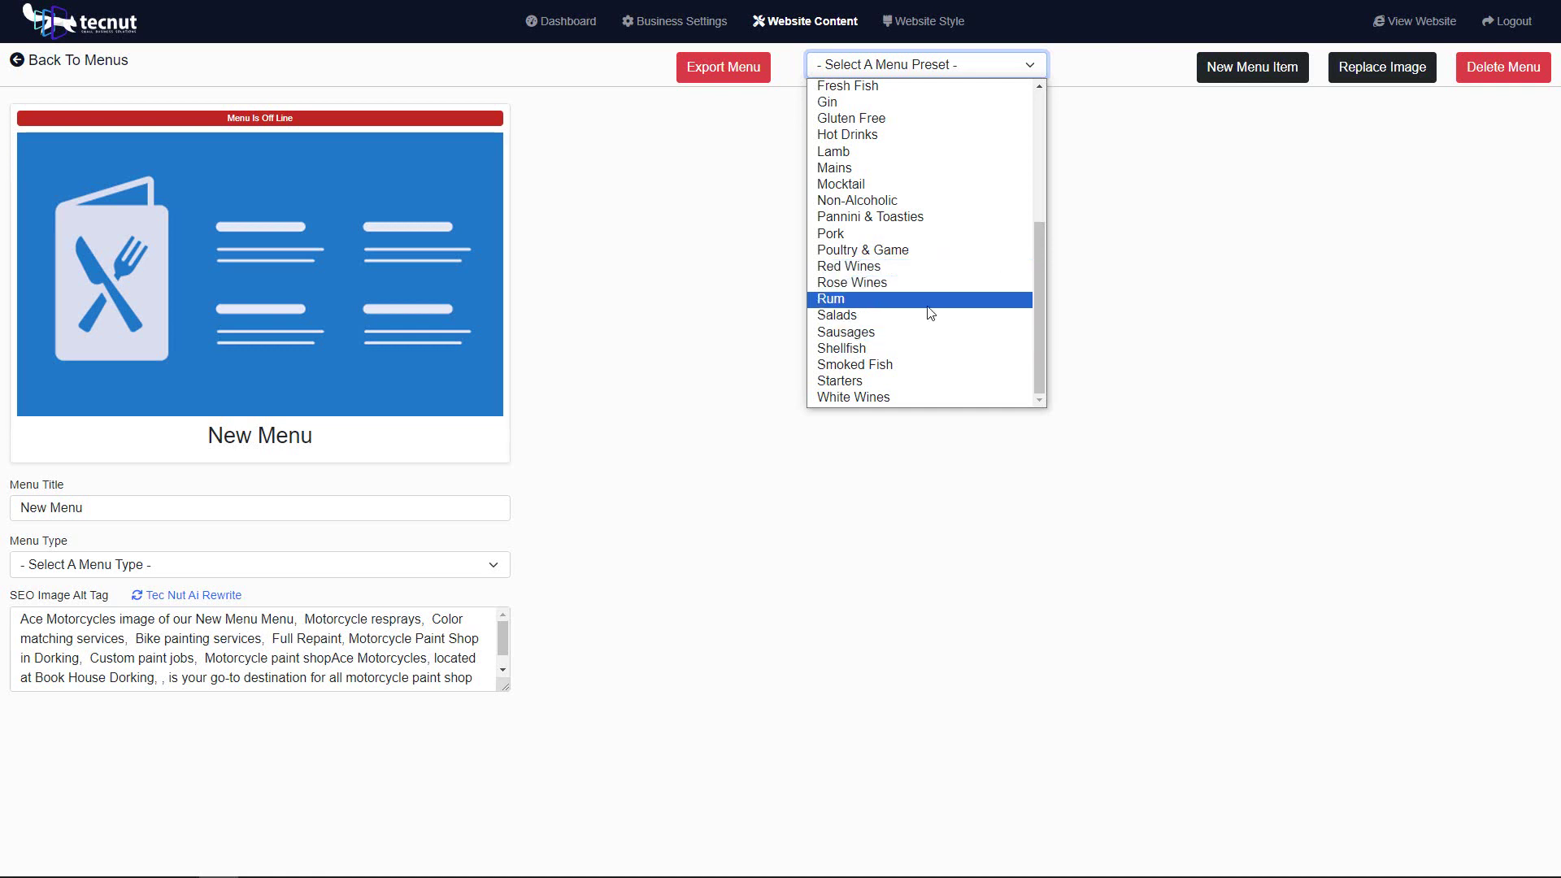
pyautogui.click(1228, 203)
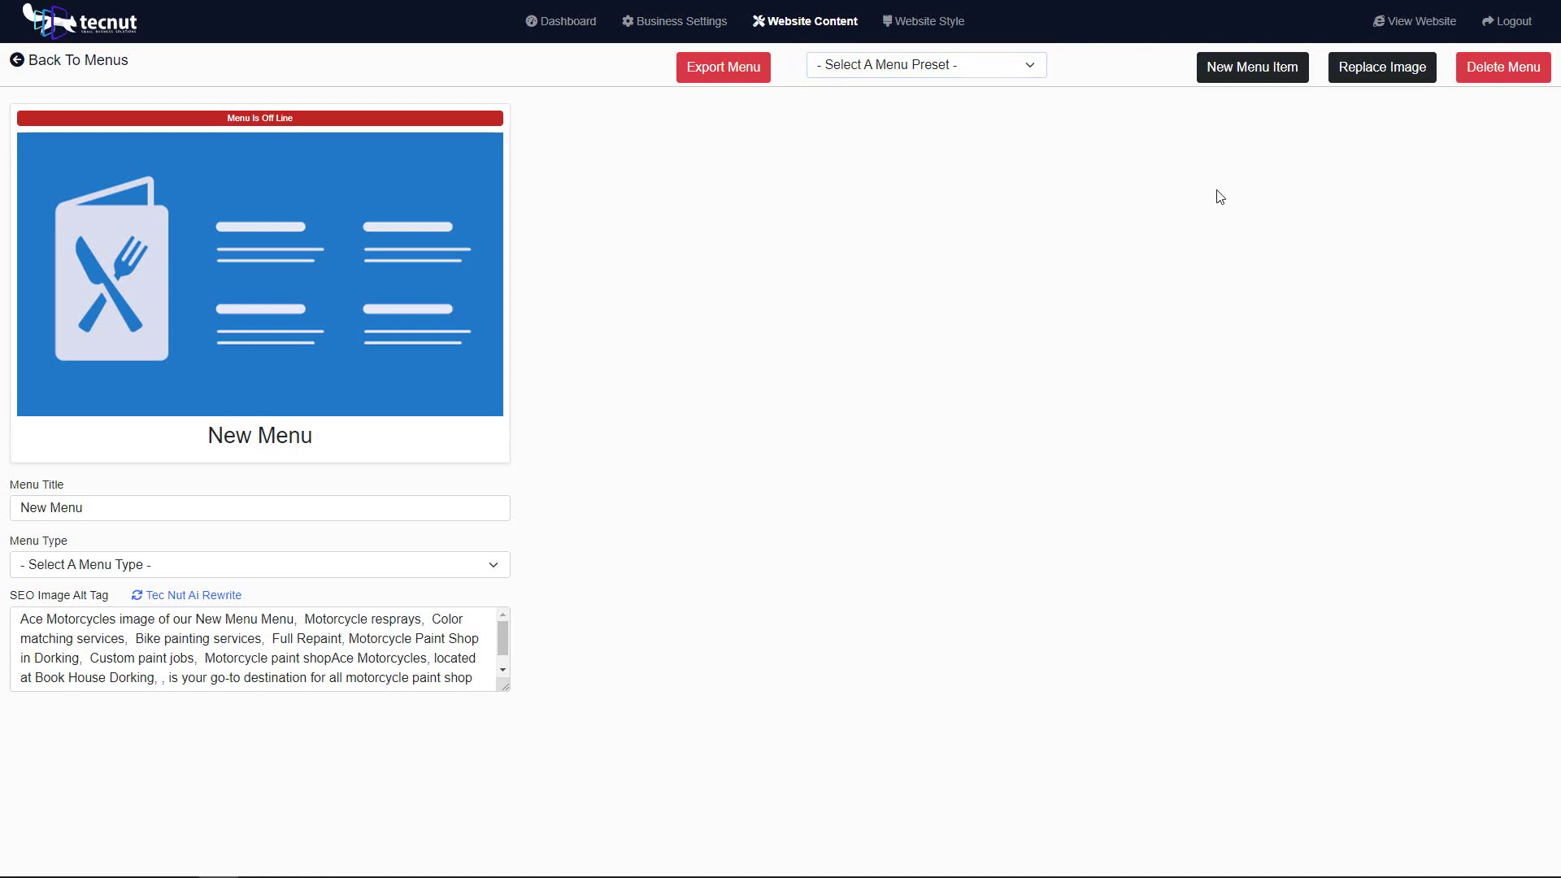
# Step: Start a new menu category titled Drinks, leaving the description blank
pyautogui.click(1257, 68)
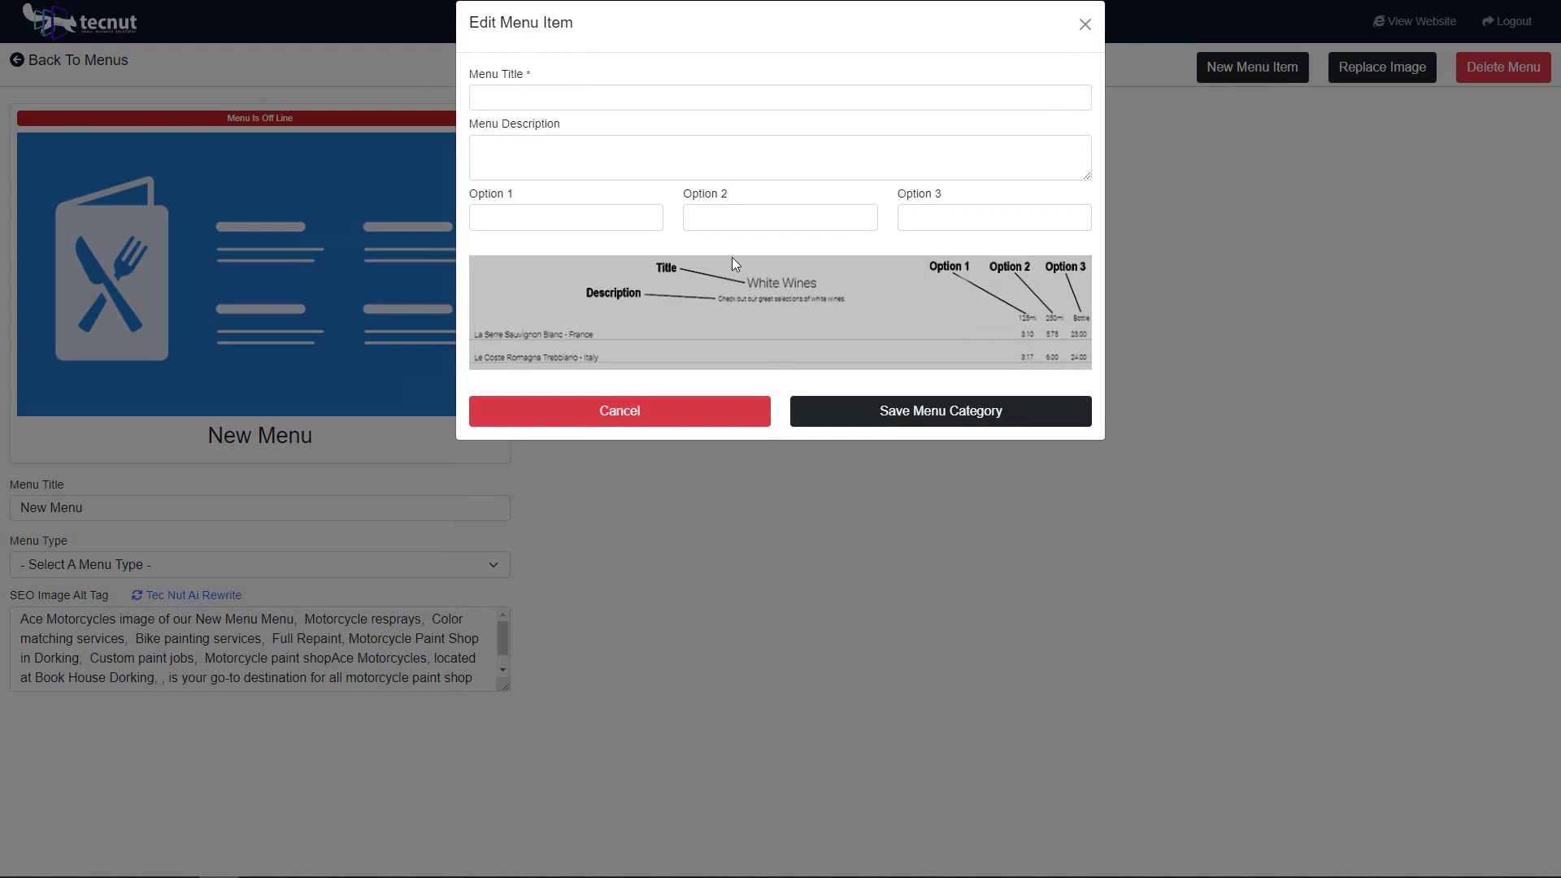
pyautogui.click(540, 94)
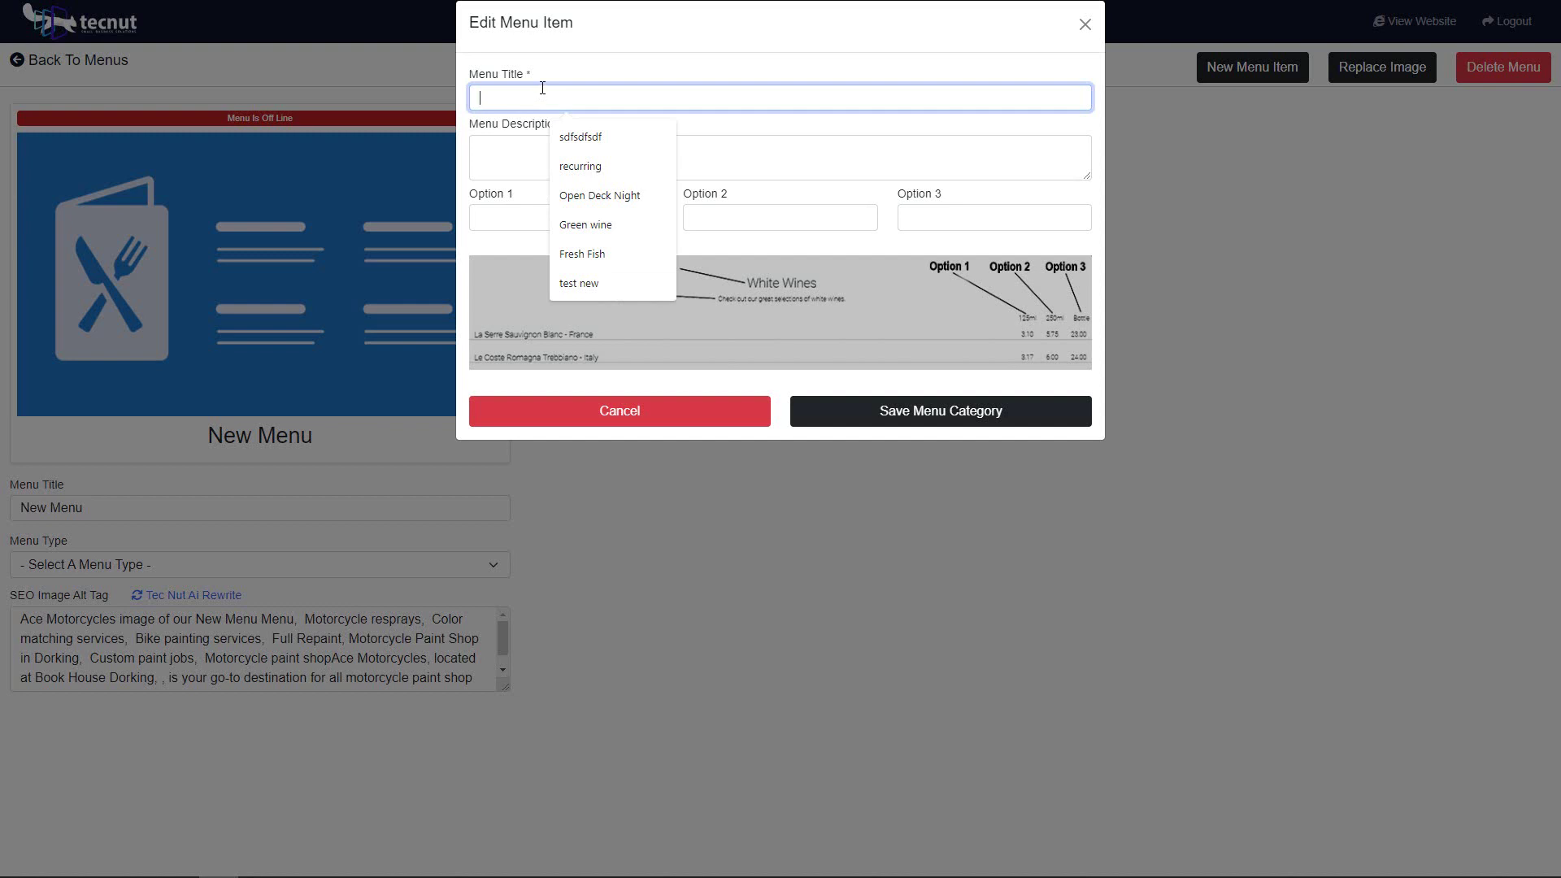
pyautogui.write('Drinks')
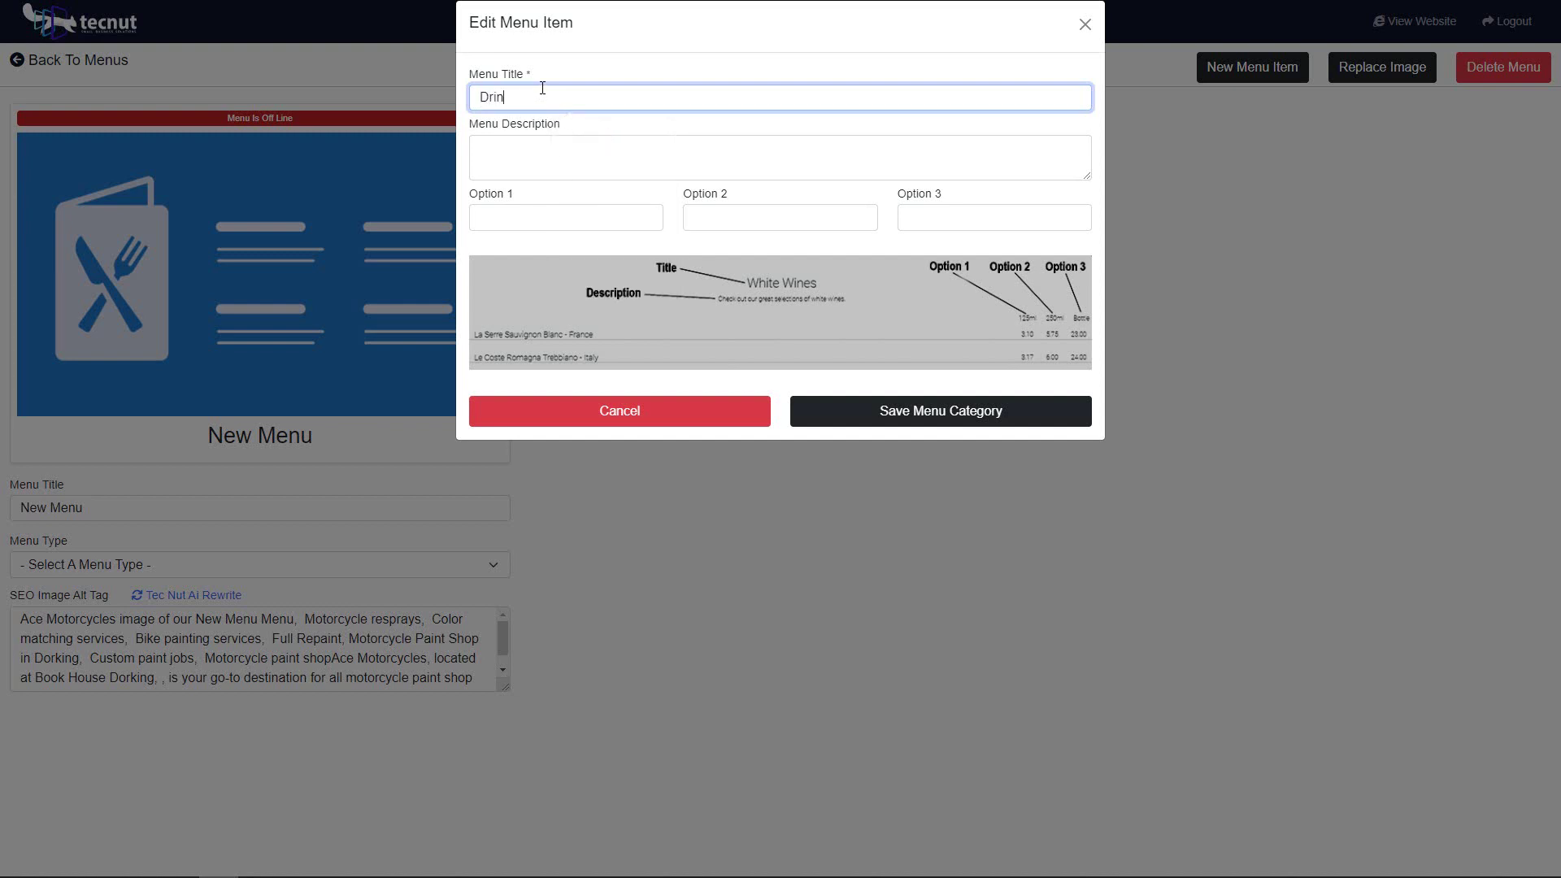
pyautogui.click(558, 136)
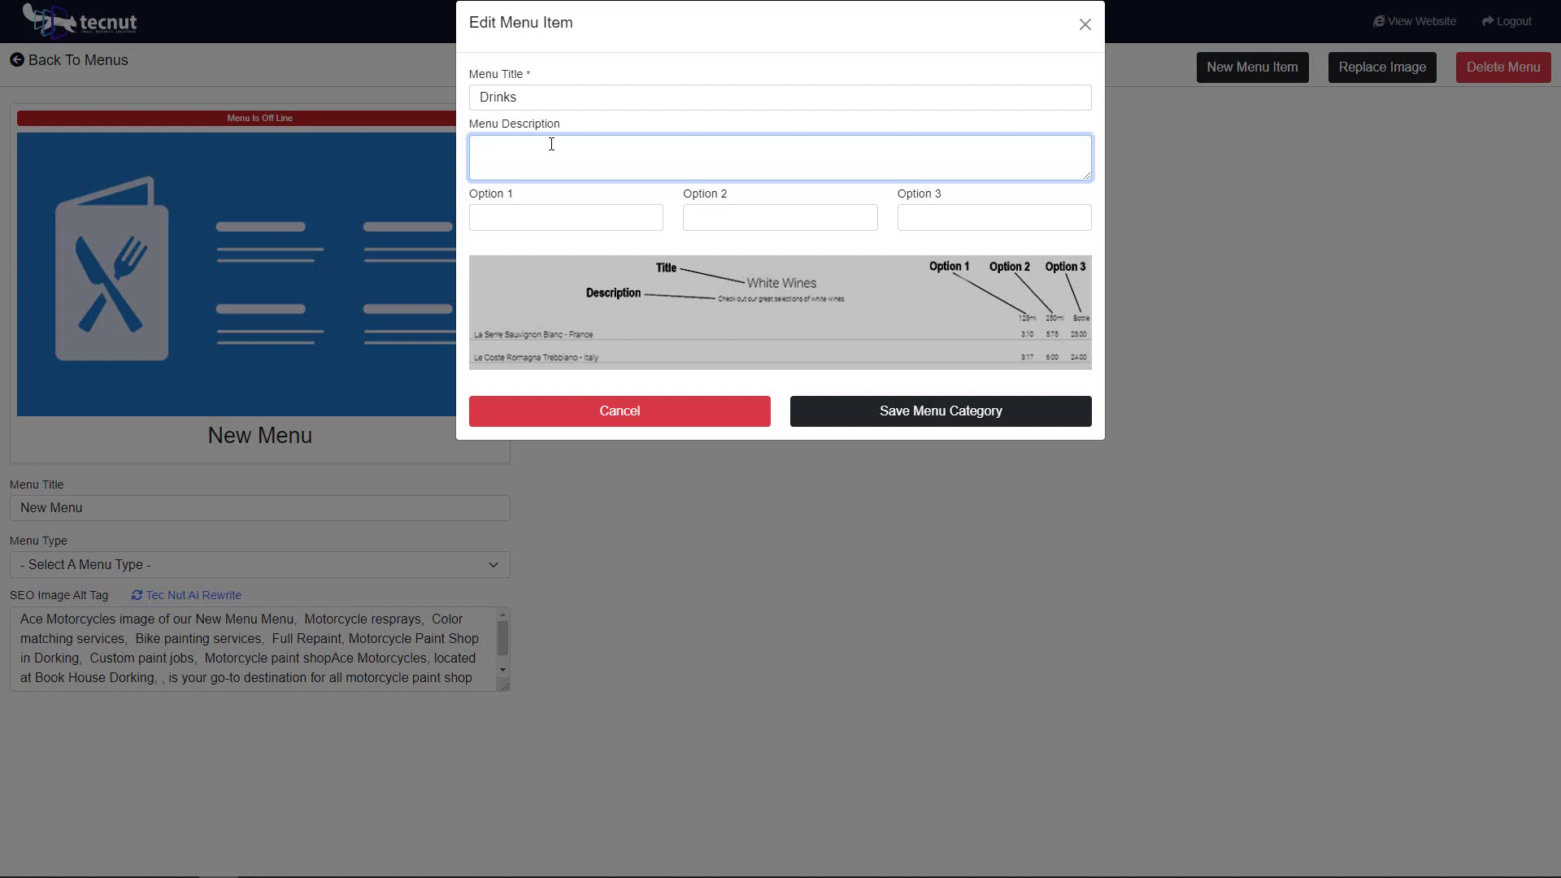
pyautogui.click(944, 300)
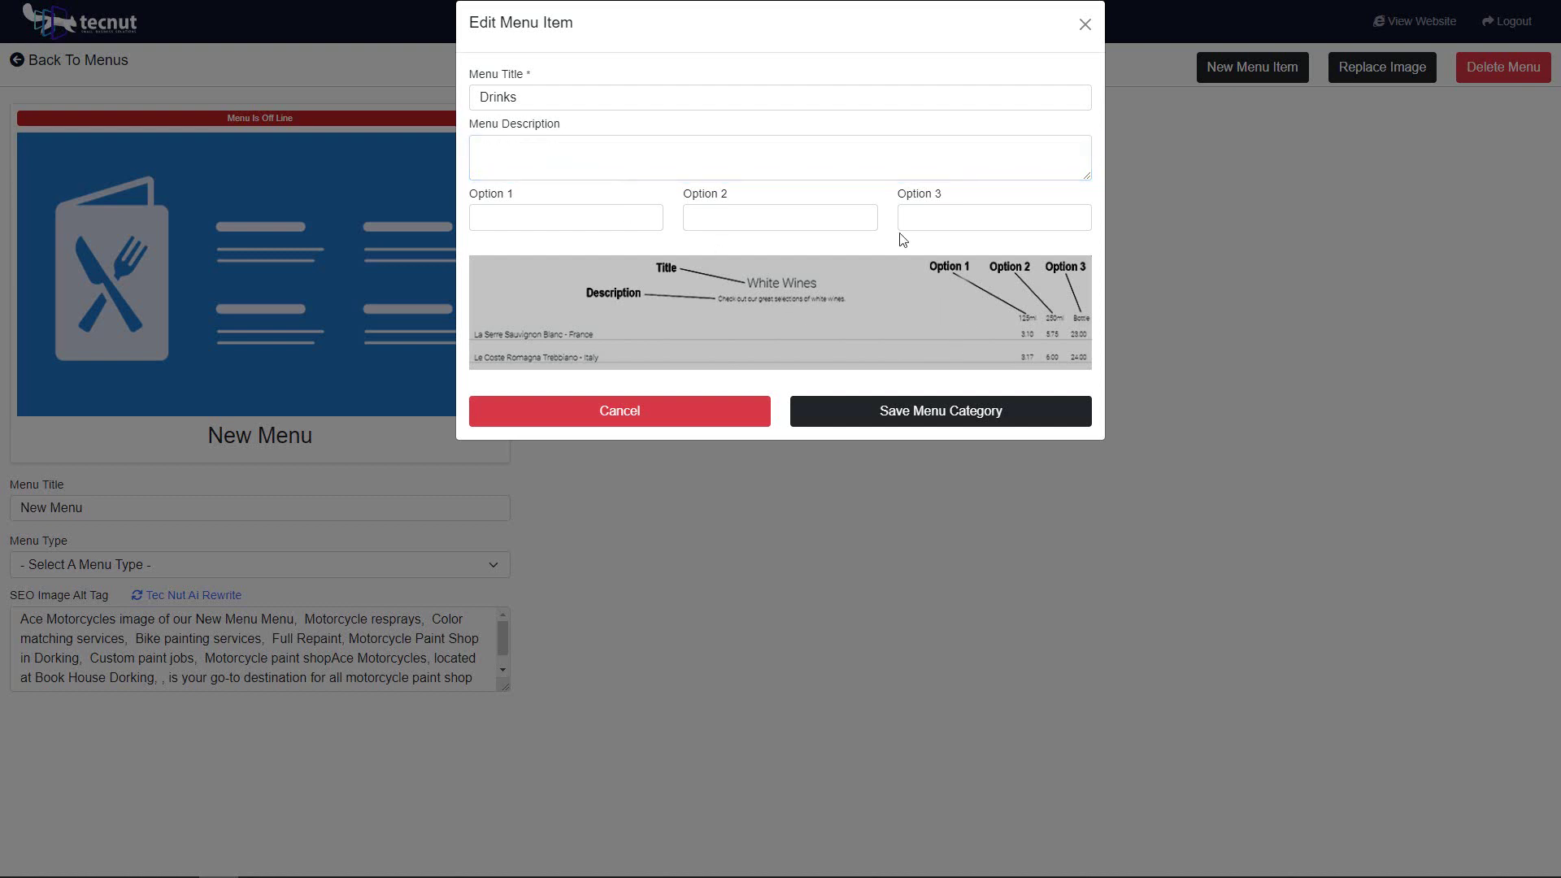
# Step: Set price Option 2 to 400ml and Option 3 to Bottle, then save the Drinks category
pyautogui.click(588, 213)
pyautogui.click(779, 215)
pyautogui.click(941, 214)
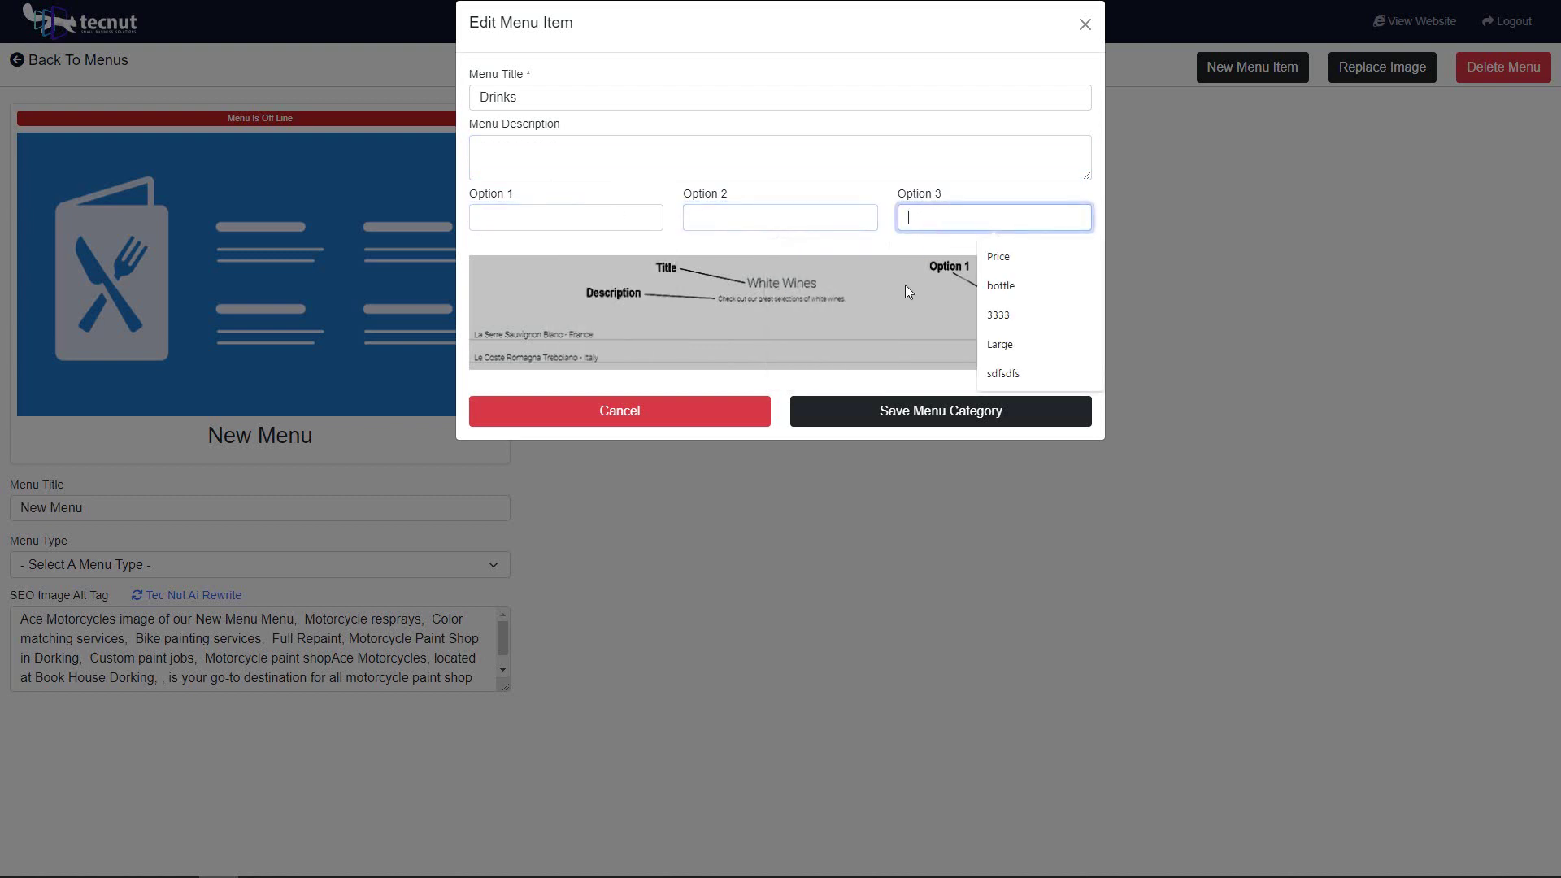
pyautogui.click(886, 305)
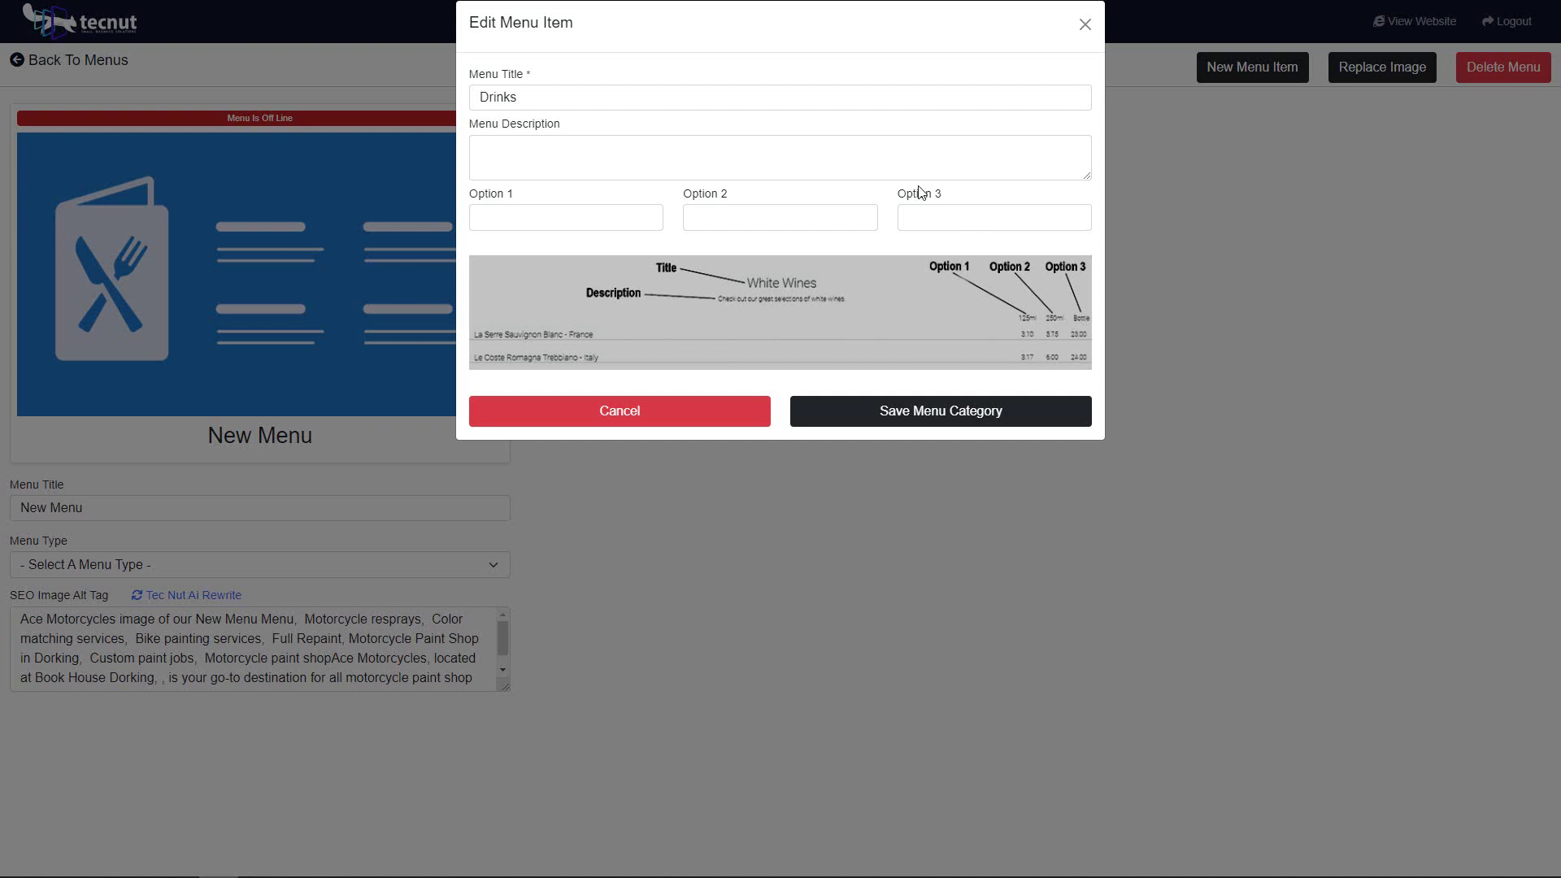
pyautogui.click(925, 221)
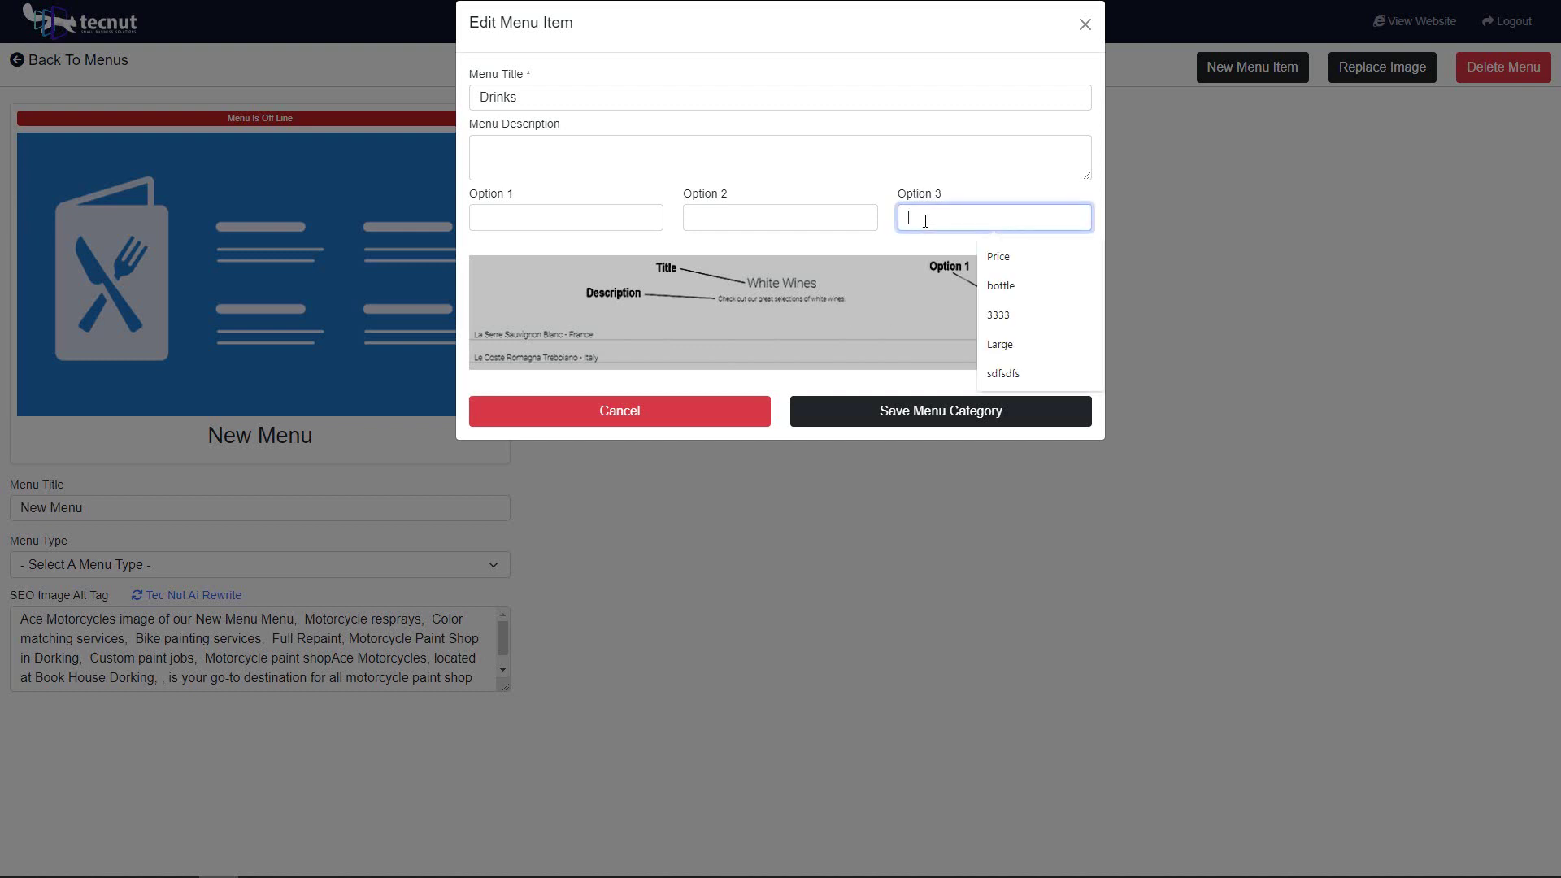
pyautogui.click(886, 286)
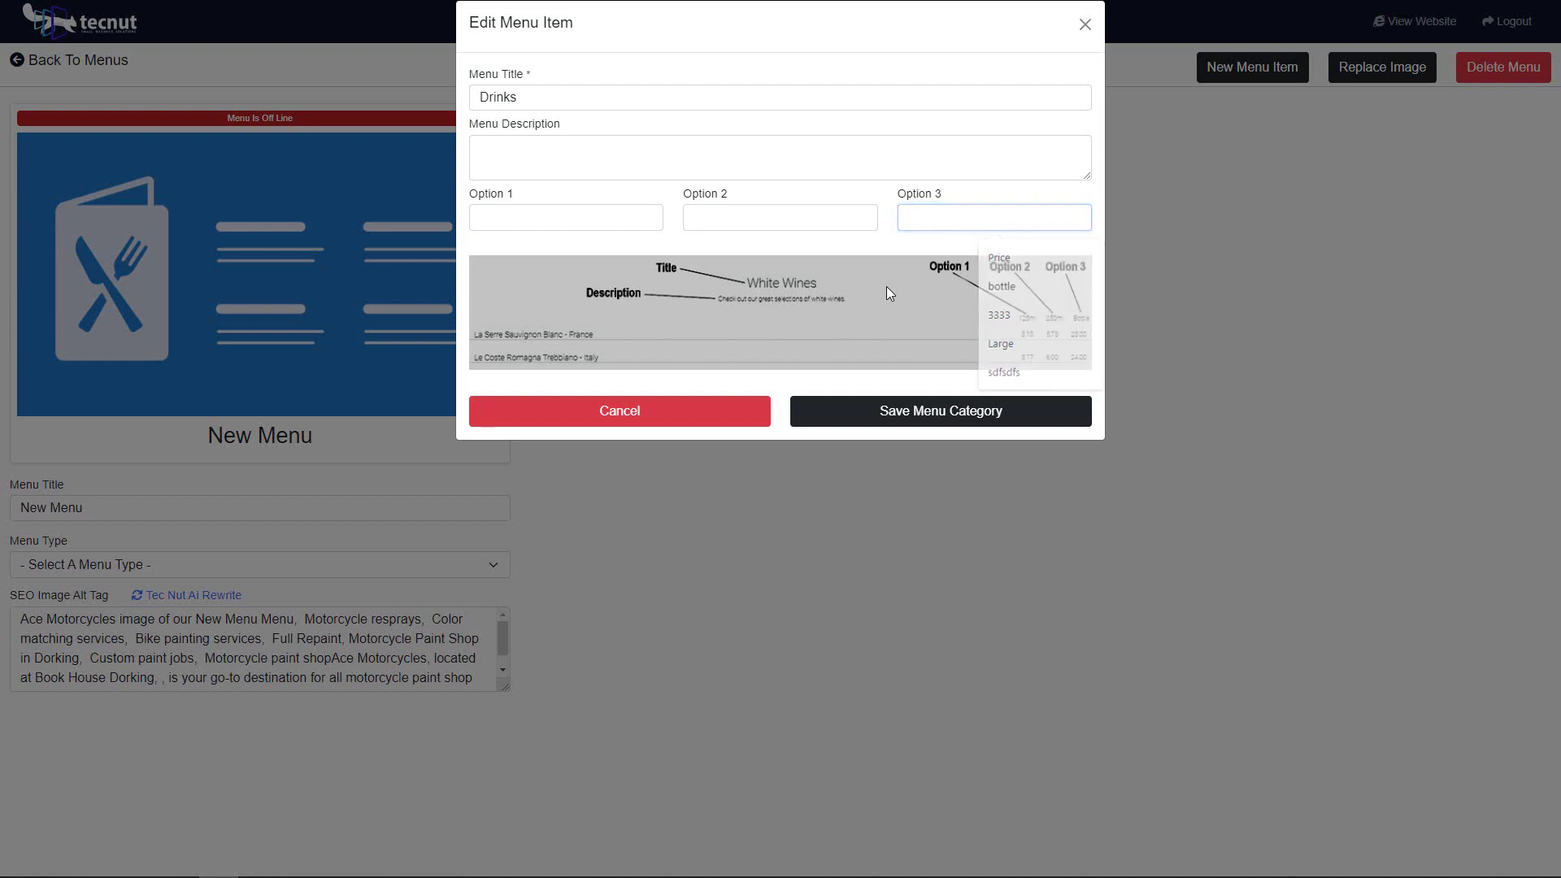
pyautogui.click(752, 208)
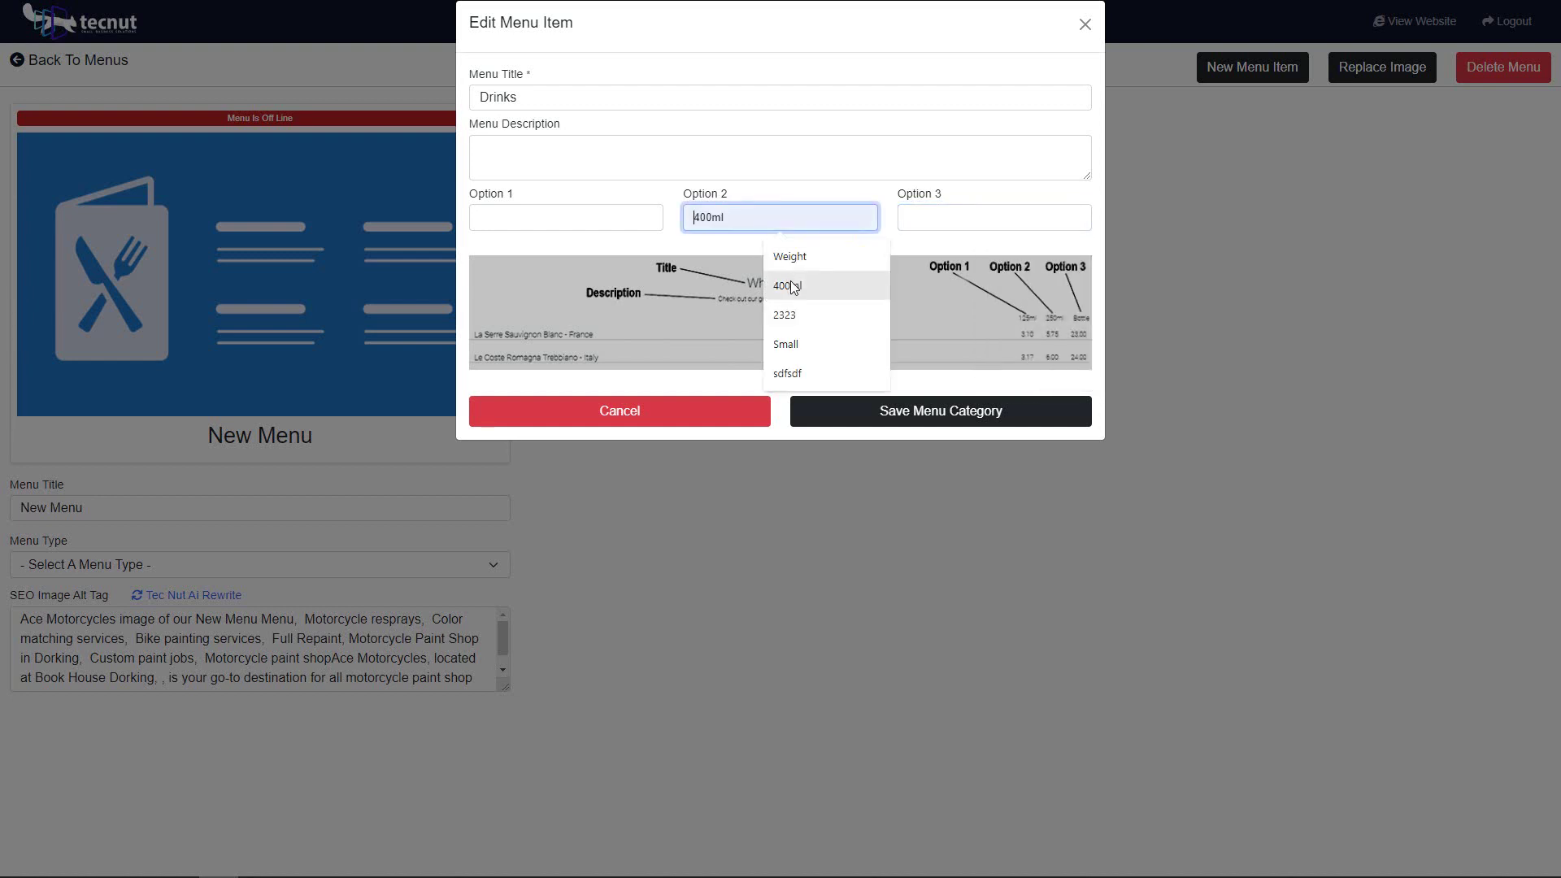
pyautogui.click(821, 285)
pyautogui.click(960, 220)
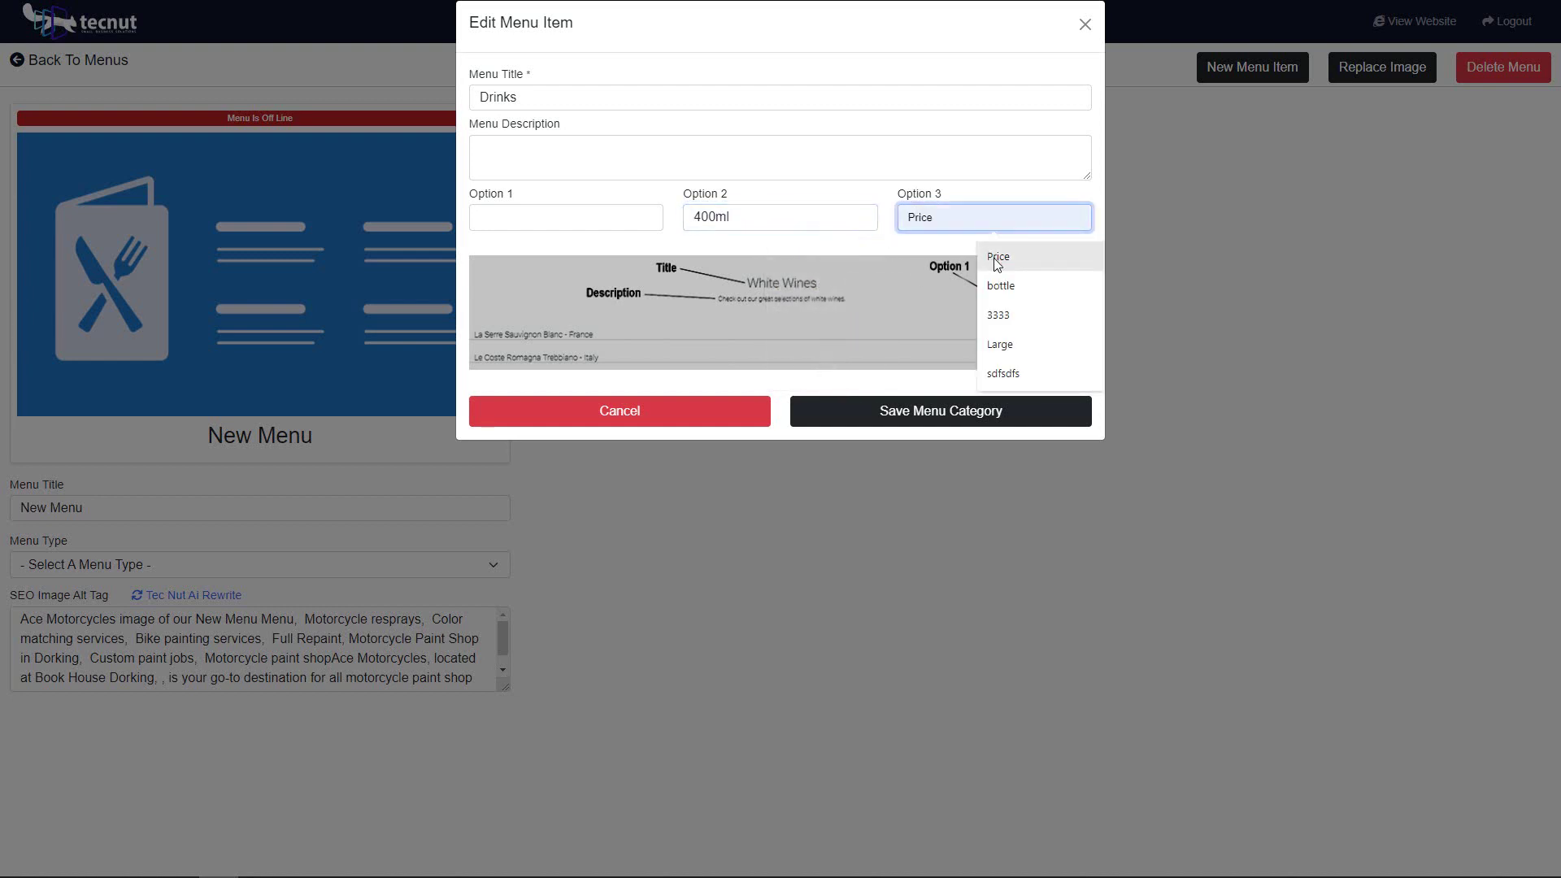
pyautogui.click(997, 286)
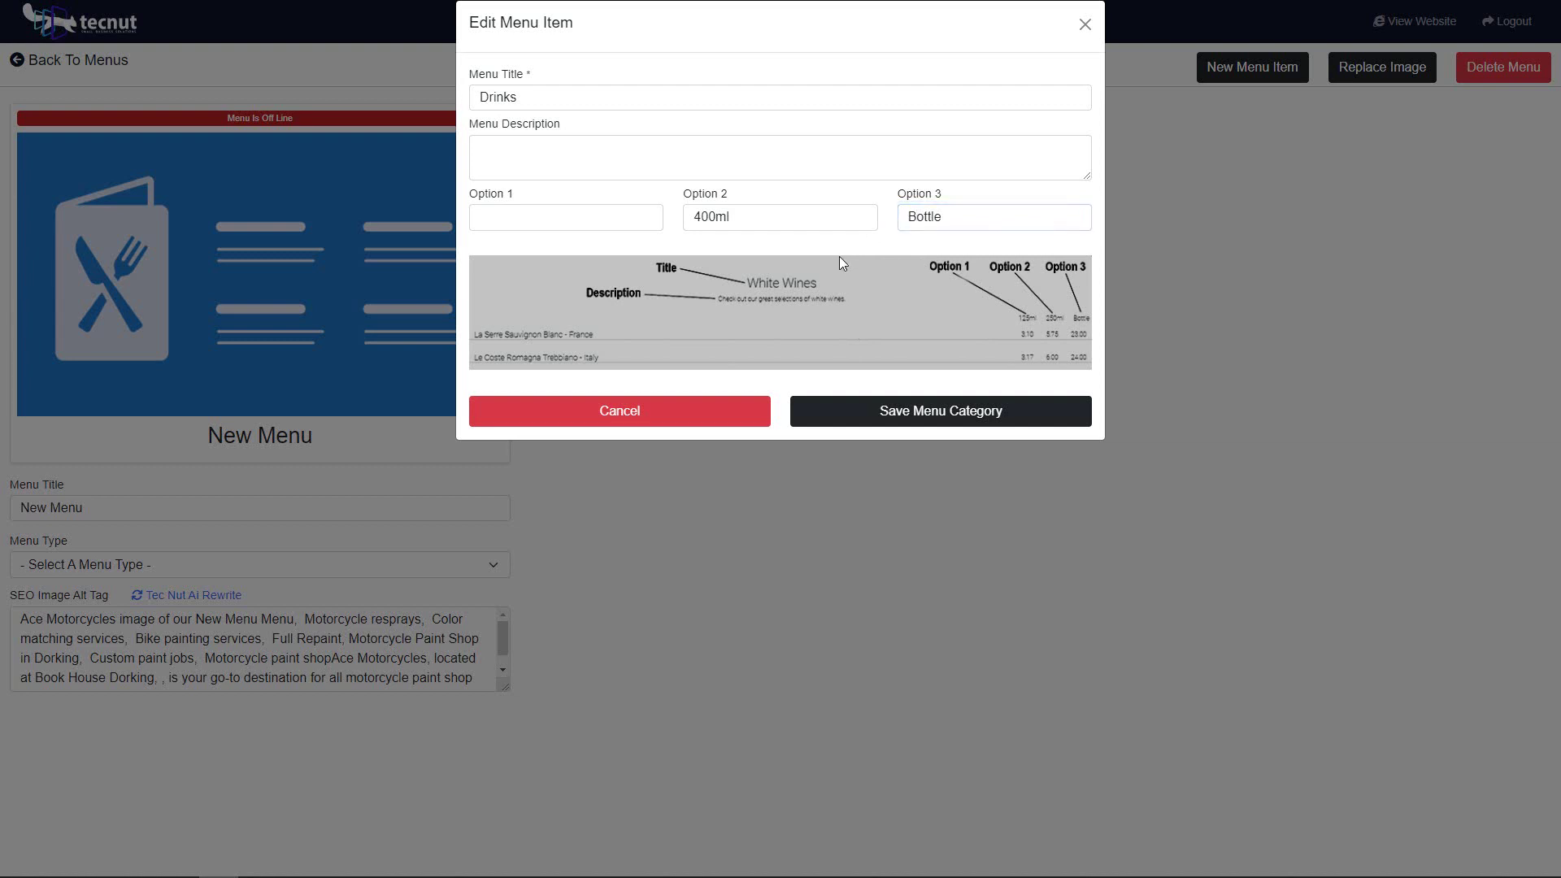
pyautogui.click(554, 227)
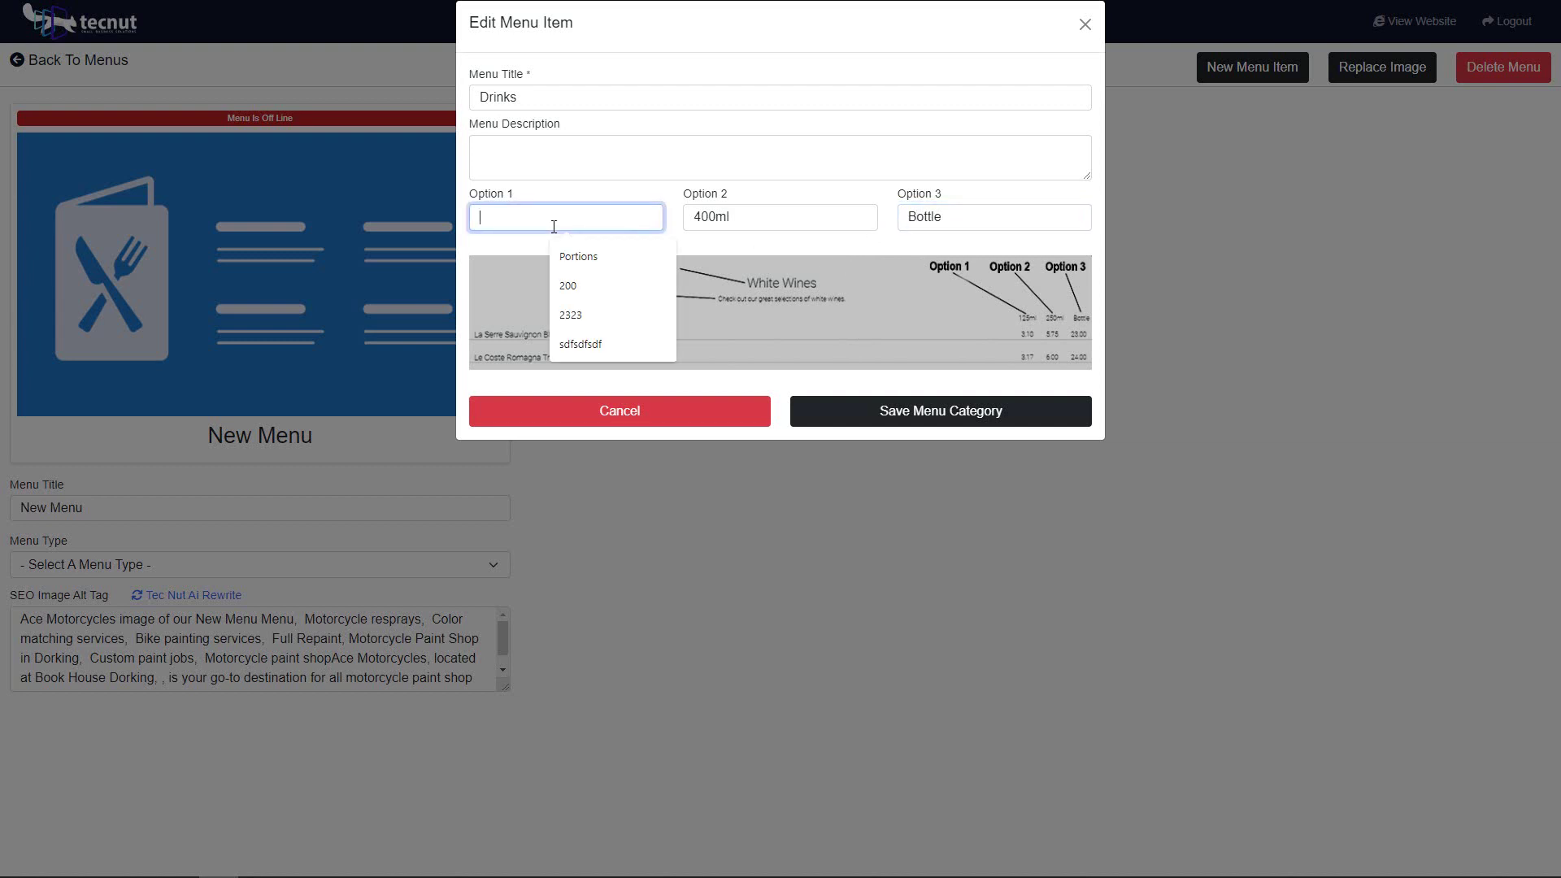
pyautogui.click(740, 308)
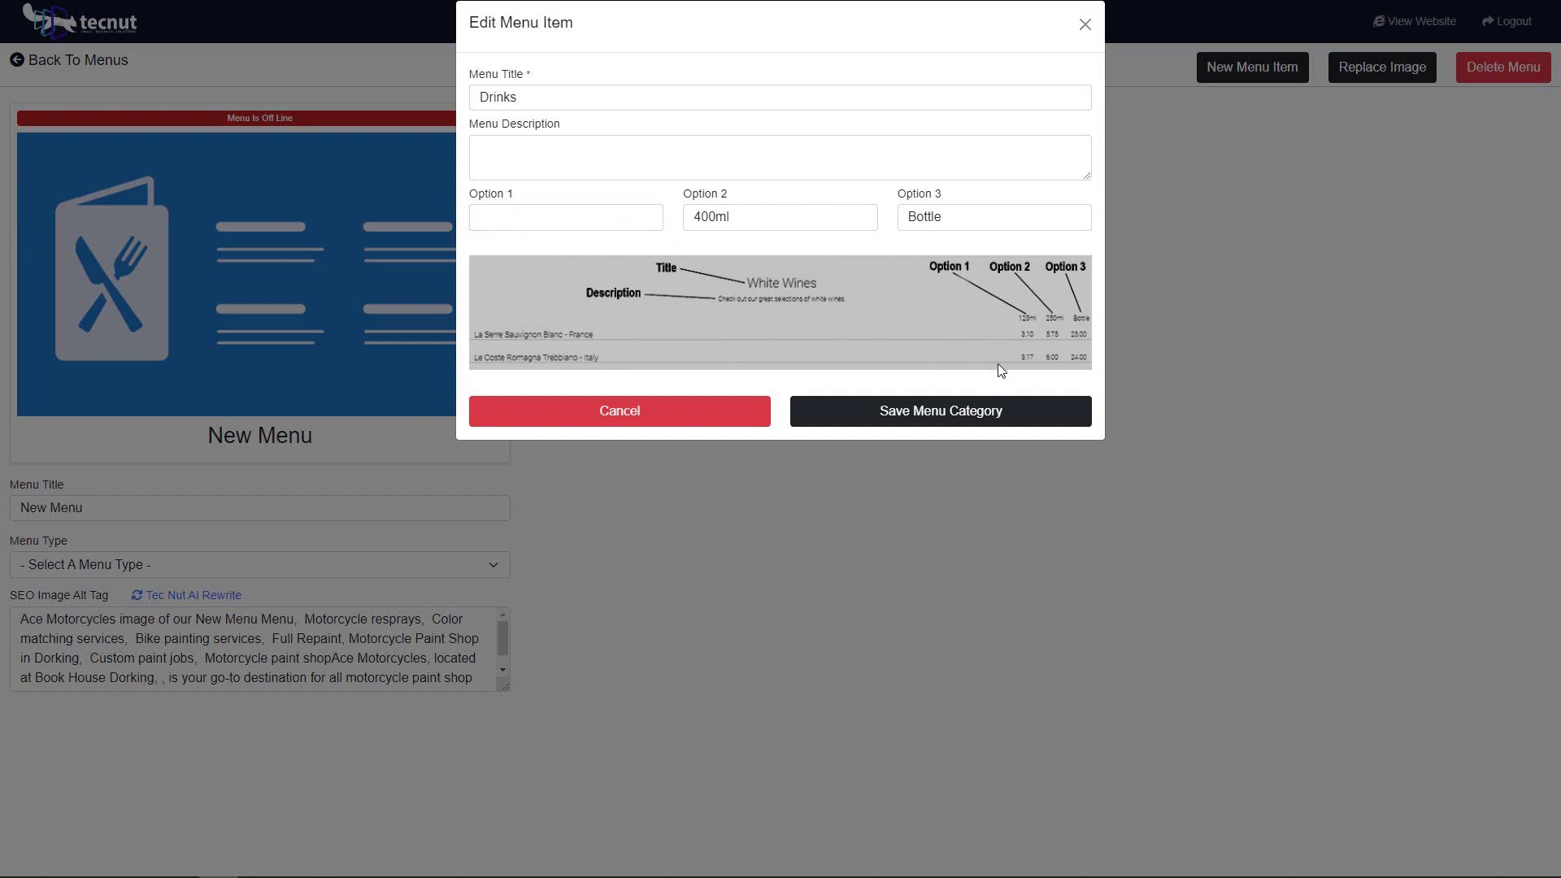
pyautogui.click(963, 412)
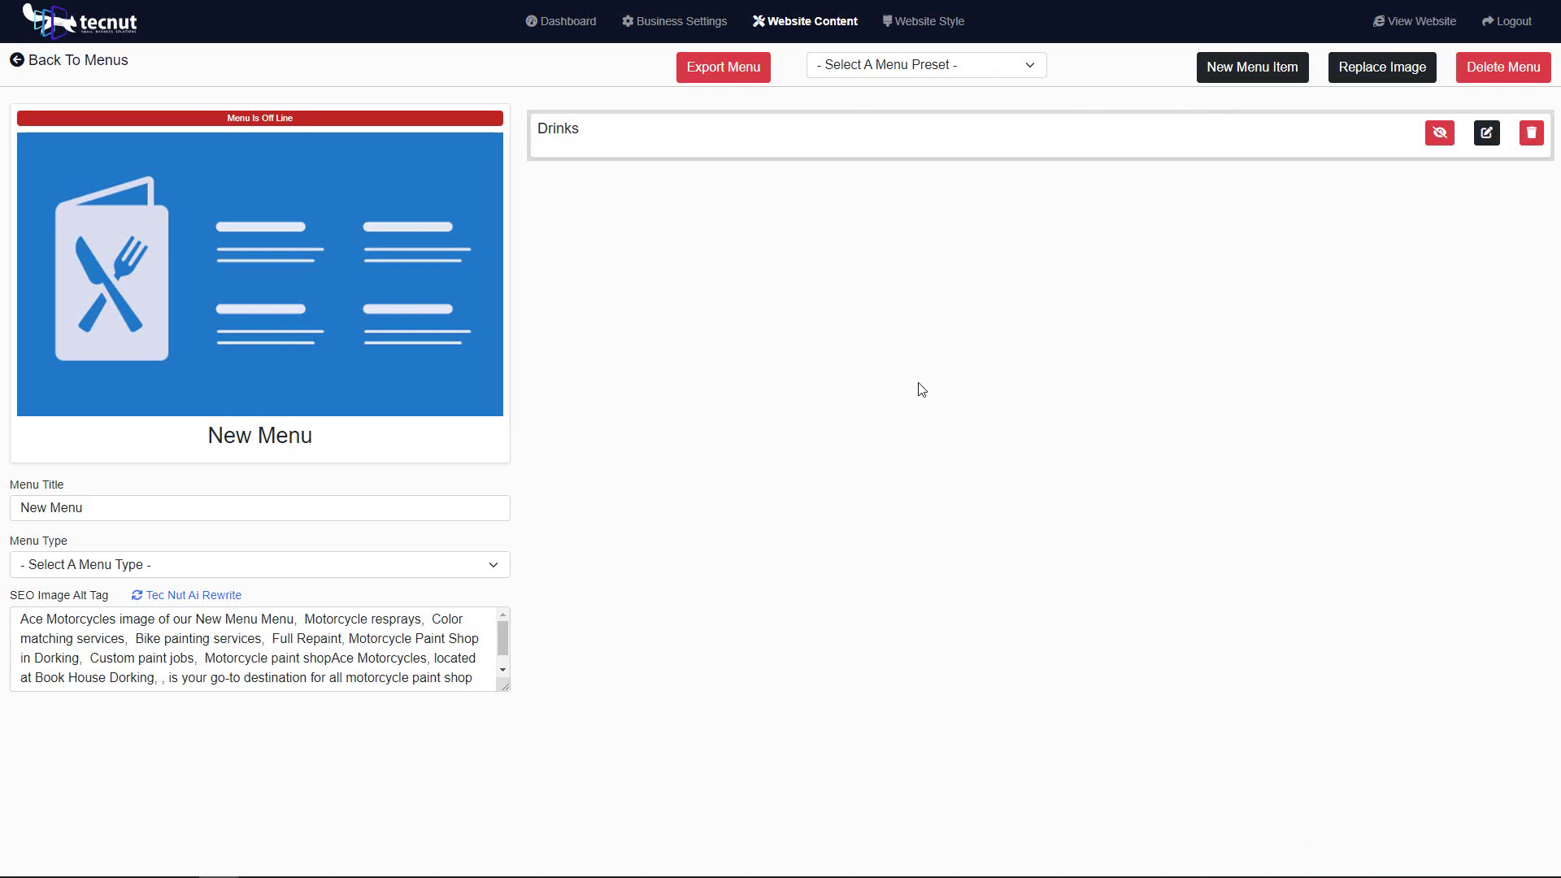
# Step: Open the Drinks category and check its 400ml and Bottle columns in the preview
pyautogui.click(1488, 135)
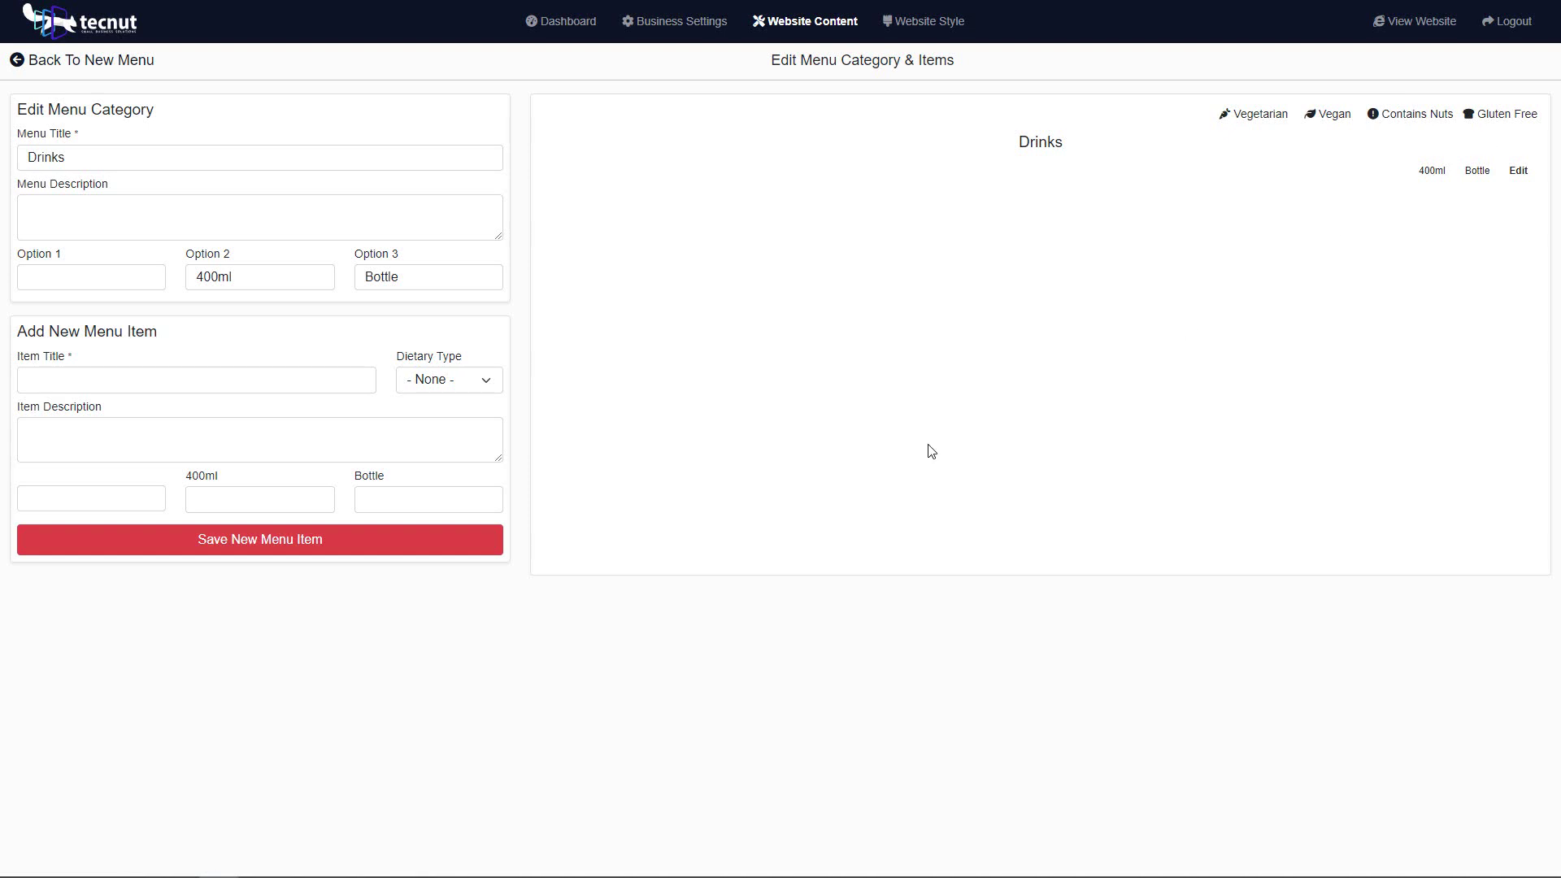
pyautogui.doubleClick(1428, 171)
pyautogui.doubleClick(1477, 171)
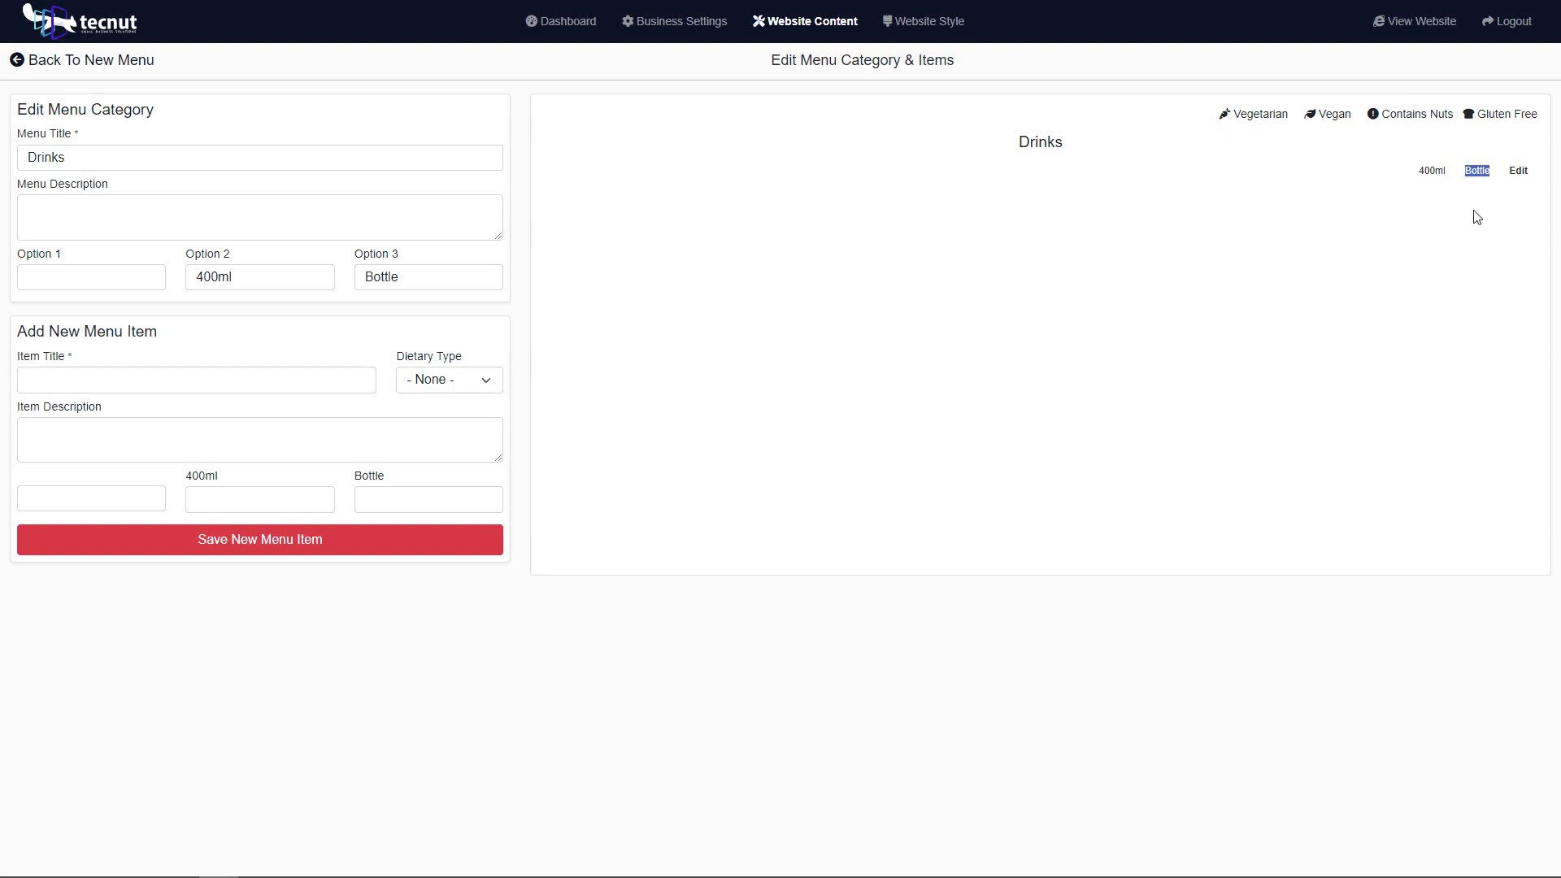
pyautogui.click(1528, 168)
pyautogui.click(1528, 172)
# Step: Save My new Item with description 'fdgdfgdfgdfg', £1.90 for 400ml and £9.95 per Bottle
pyautogui.click(128, 378)
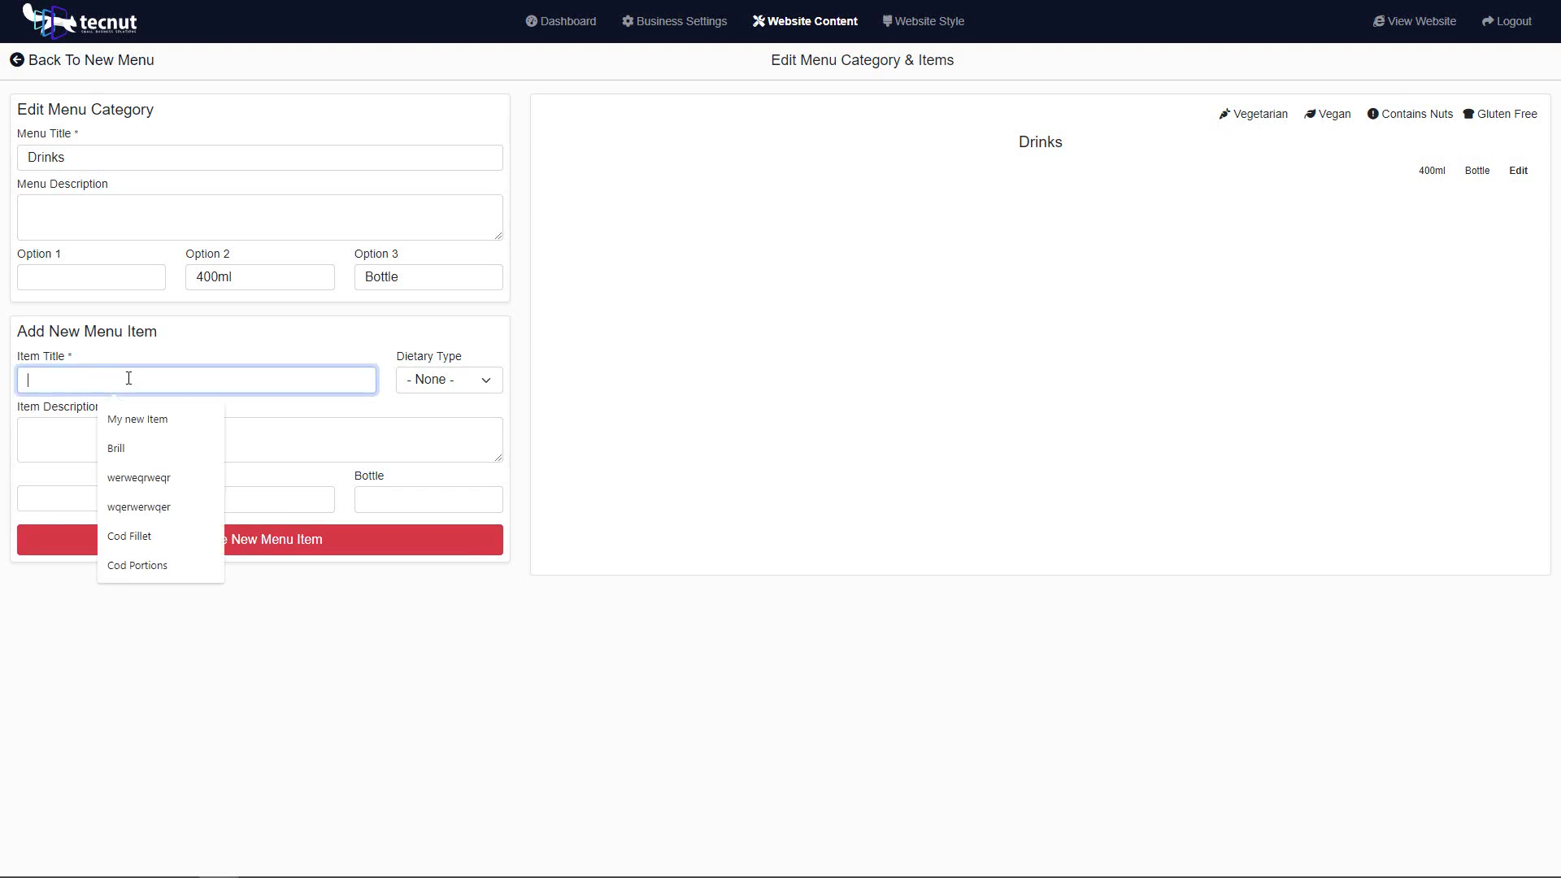
pyautogui.click(154, 417)
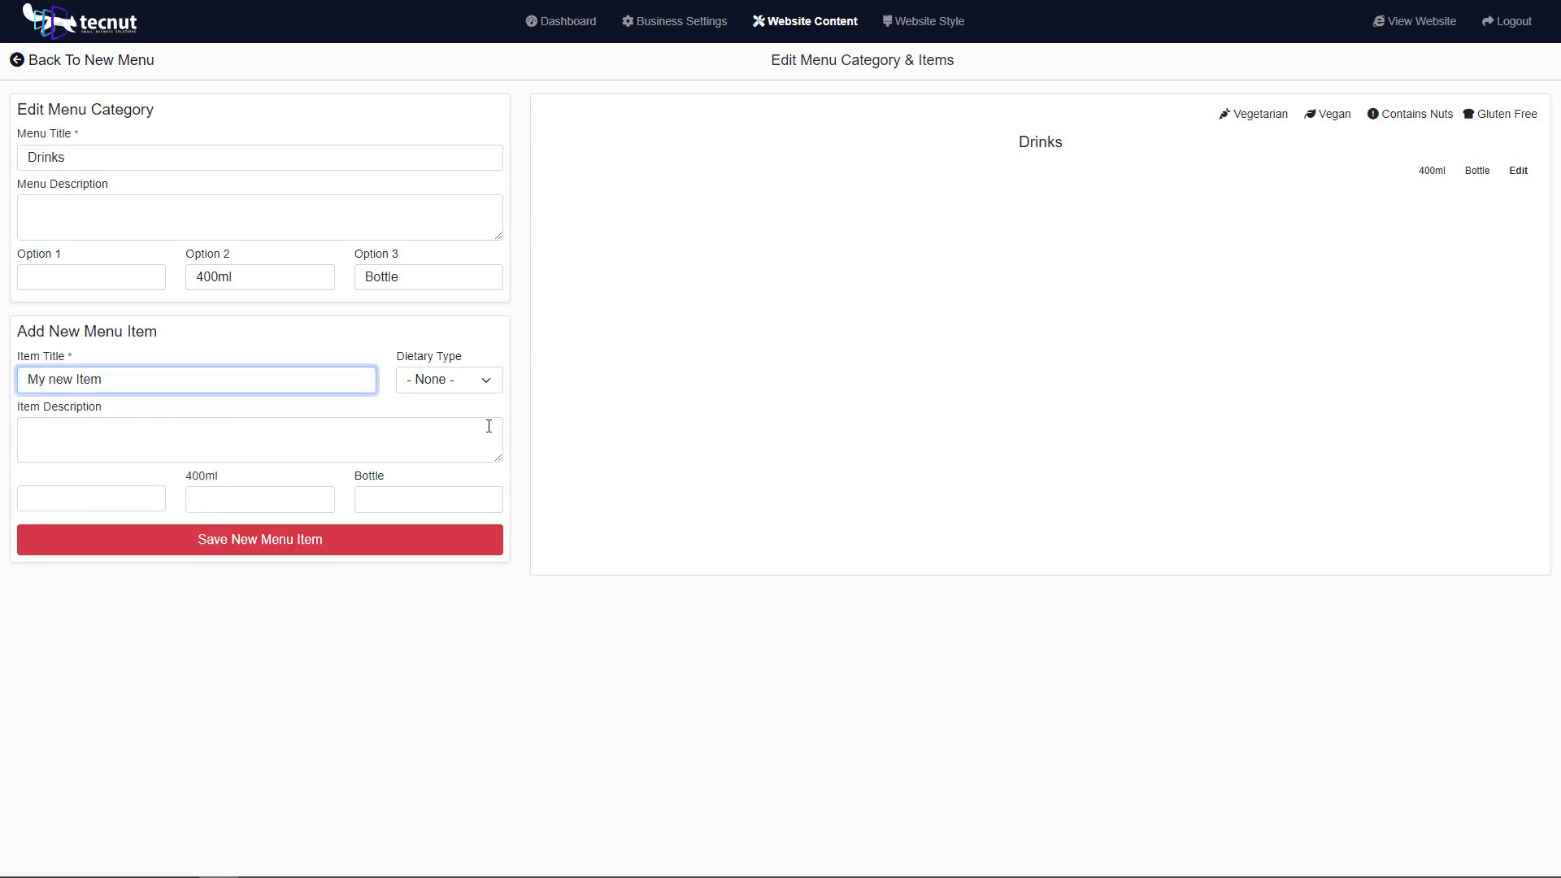
pyautogui.click(439, 382)
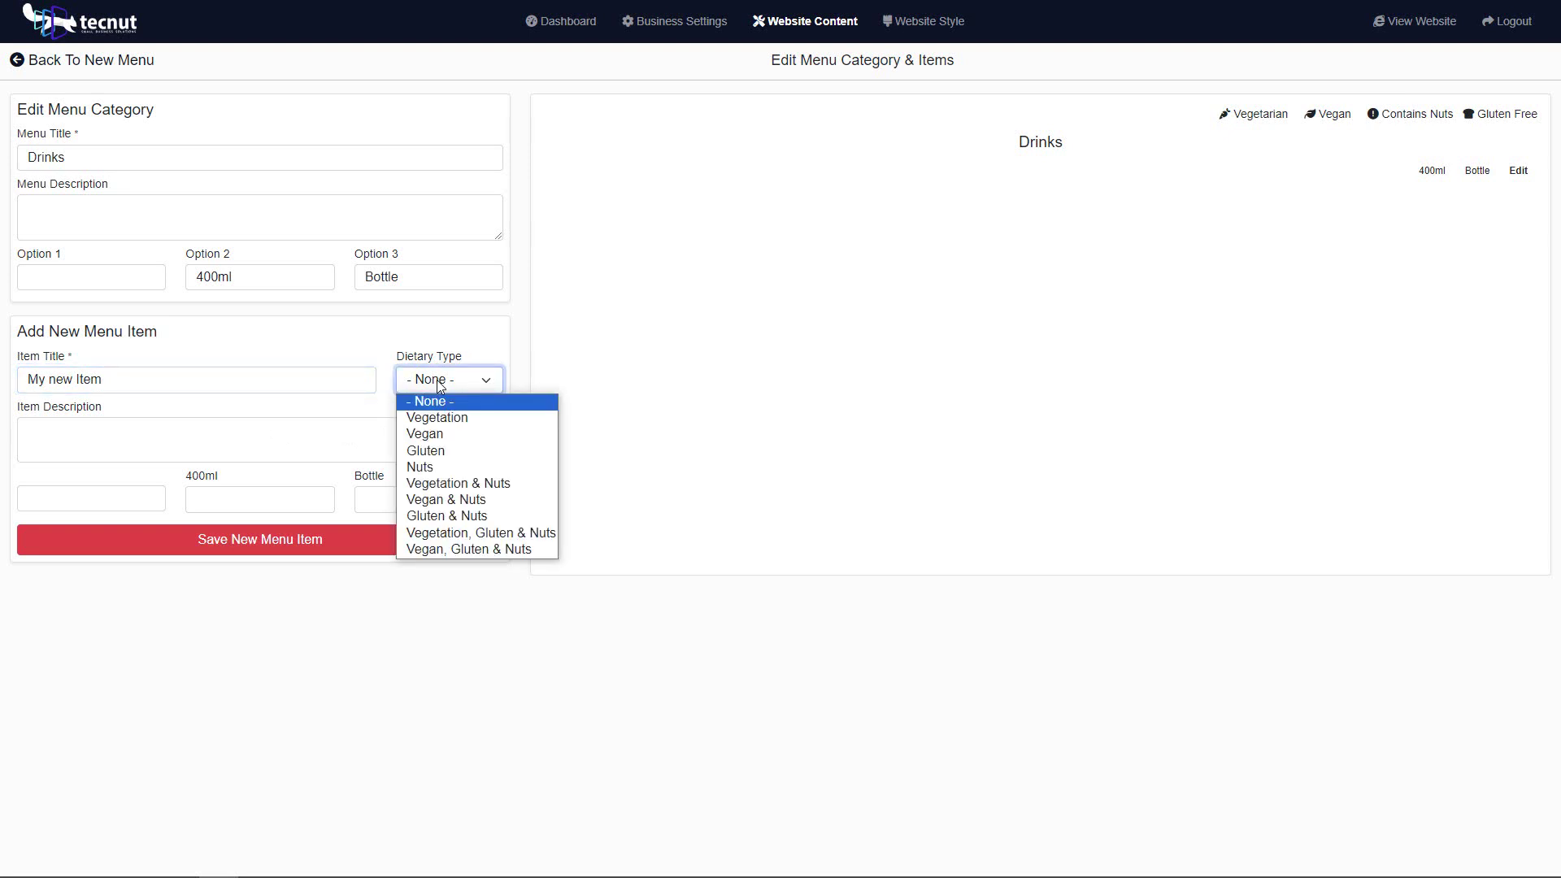
pyautogui.click(439, 382)
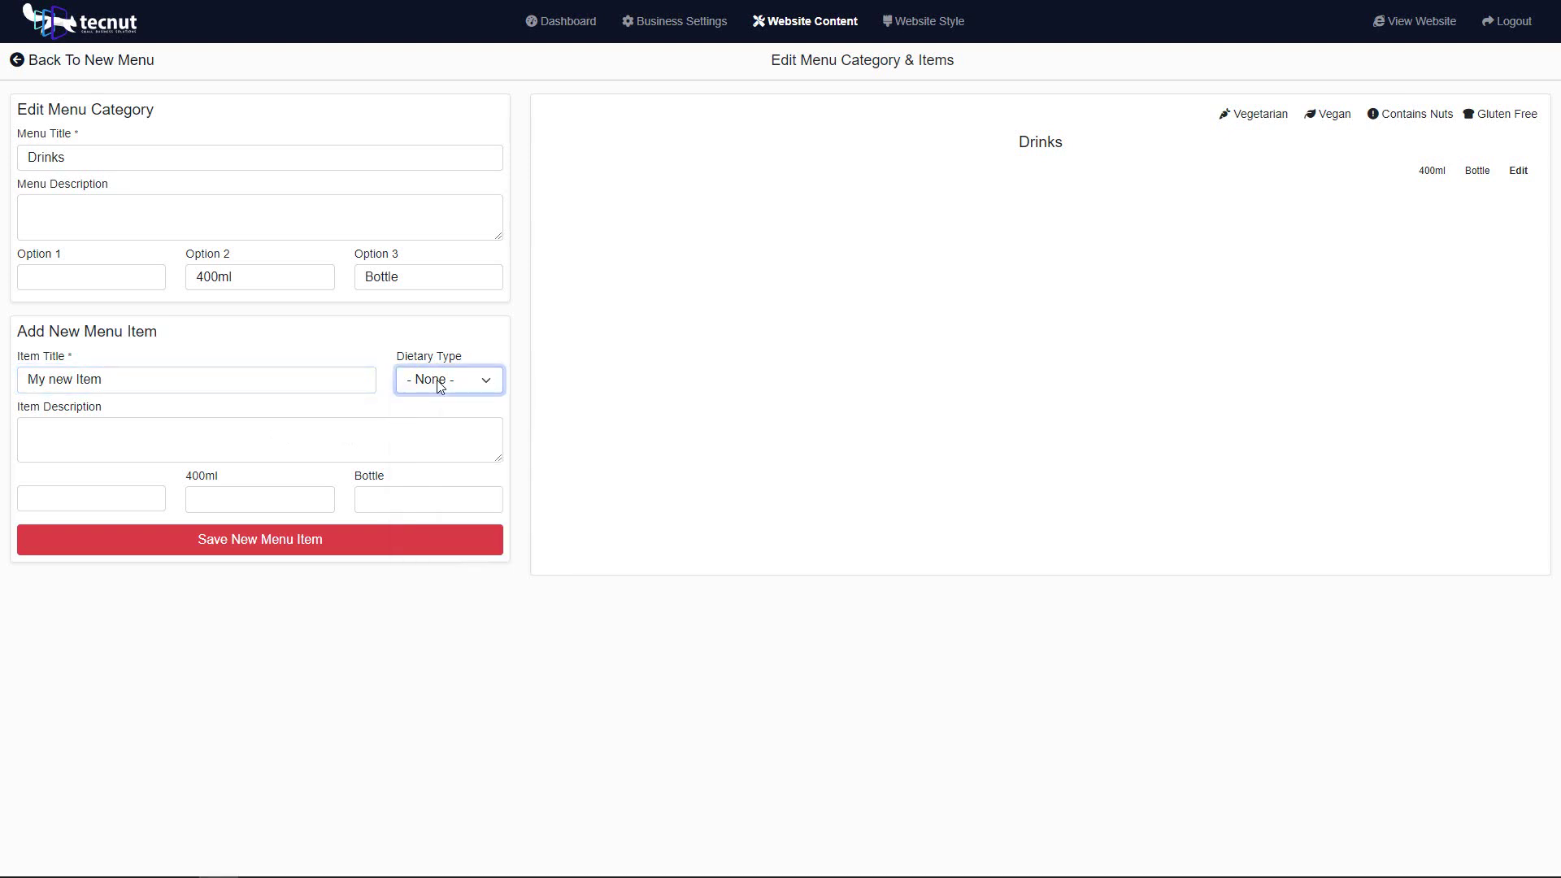
pyautogui.click(241, 428)
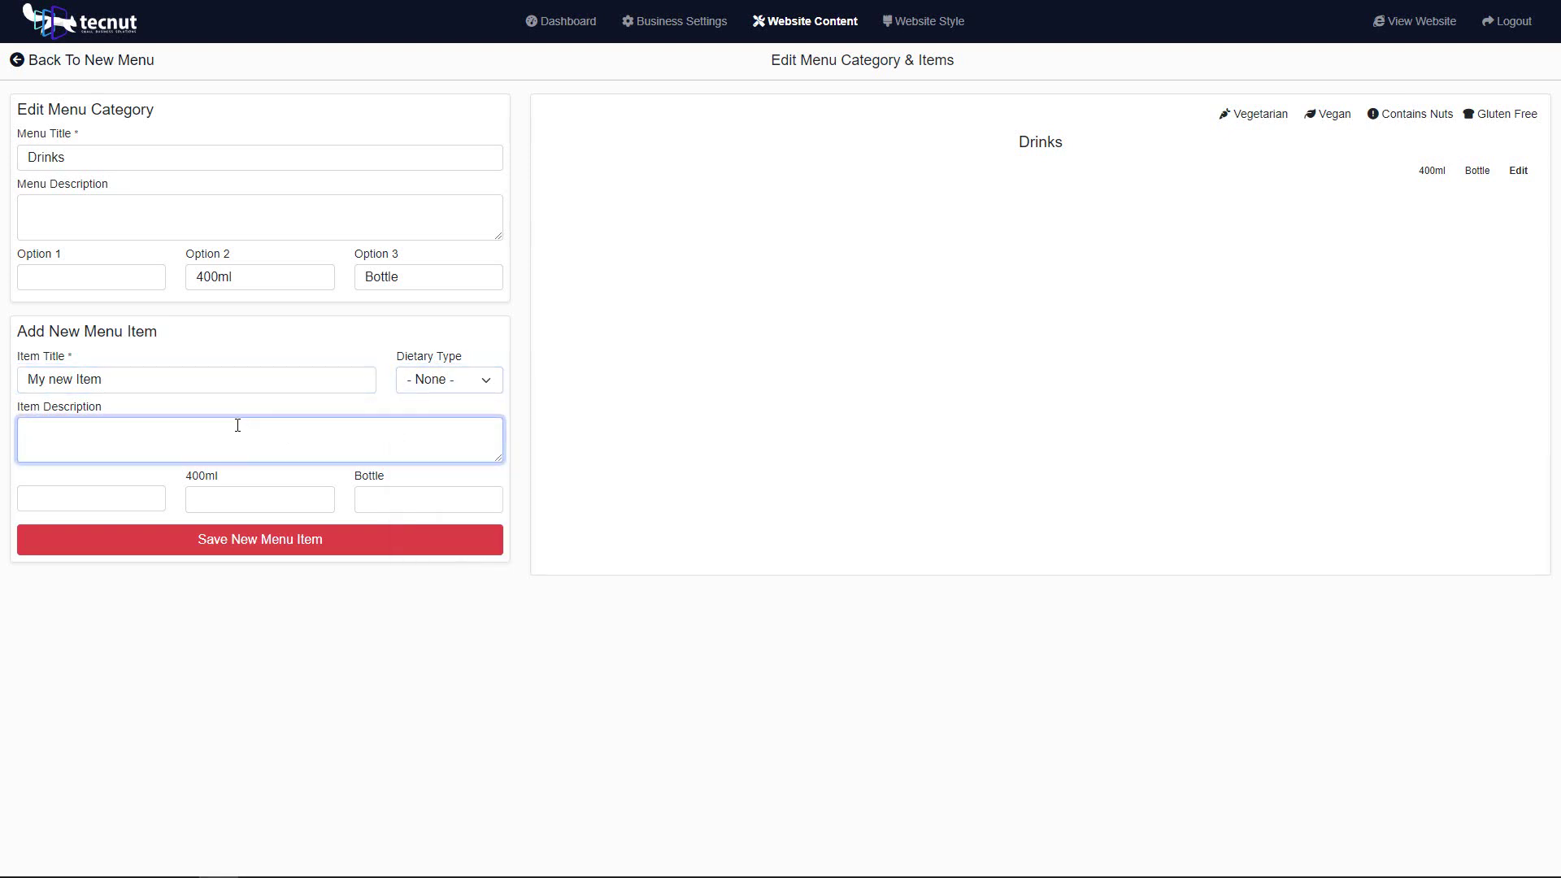
pyautogui.write('fdgdfgdfgdfg')
pyautogui.click(232, 411)
pyautogui.click(286, 500)
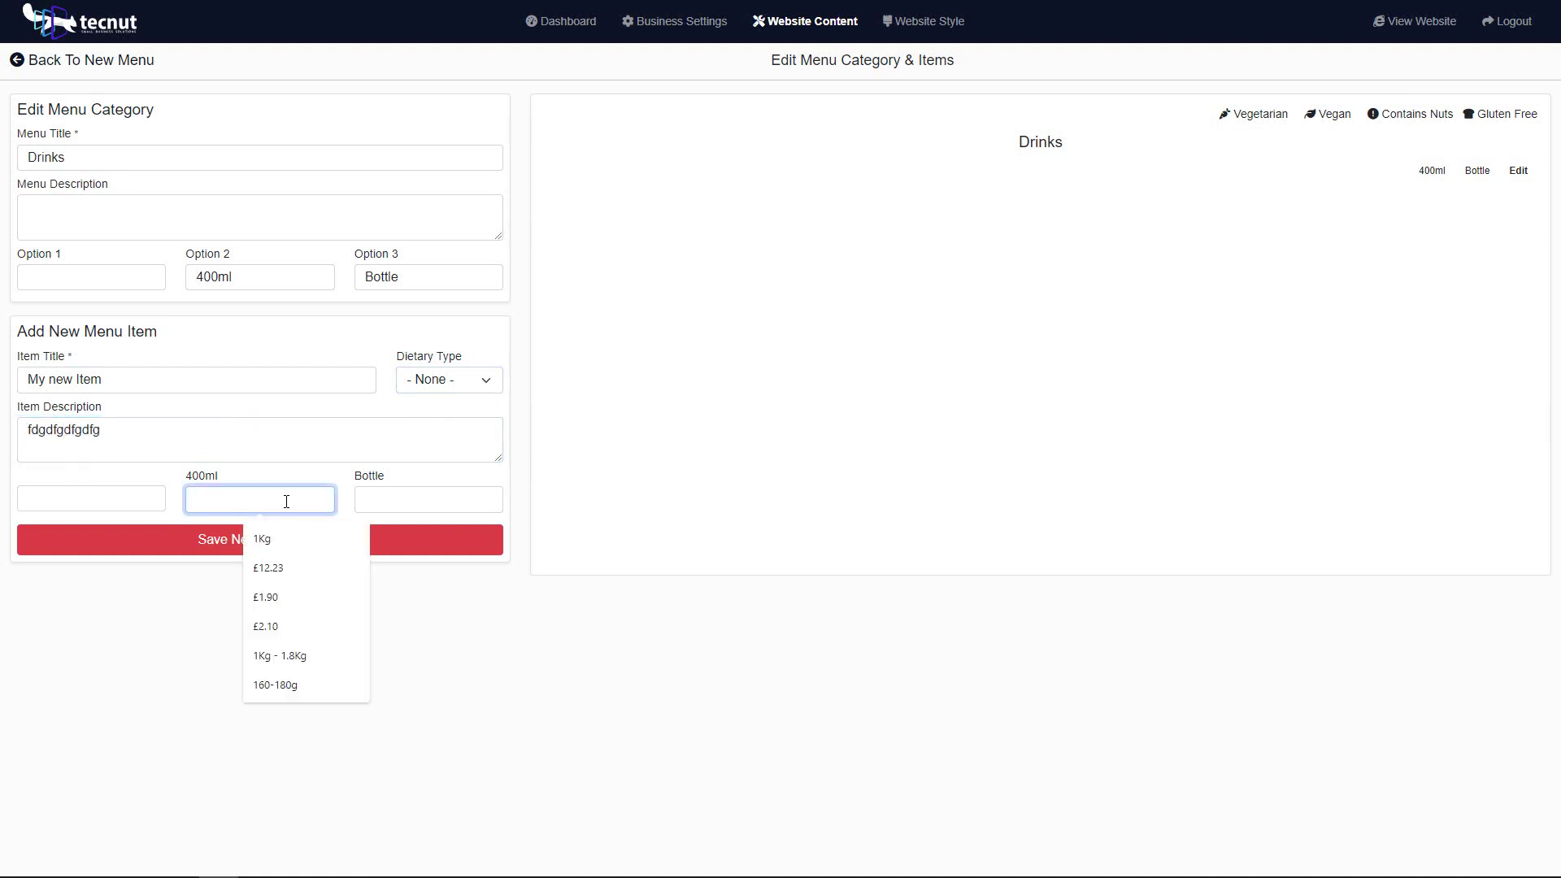
pyautogui.click(282, 593)
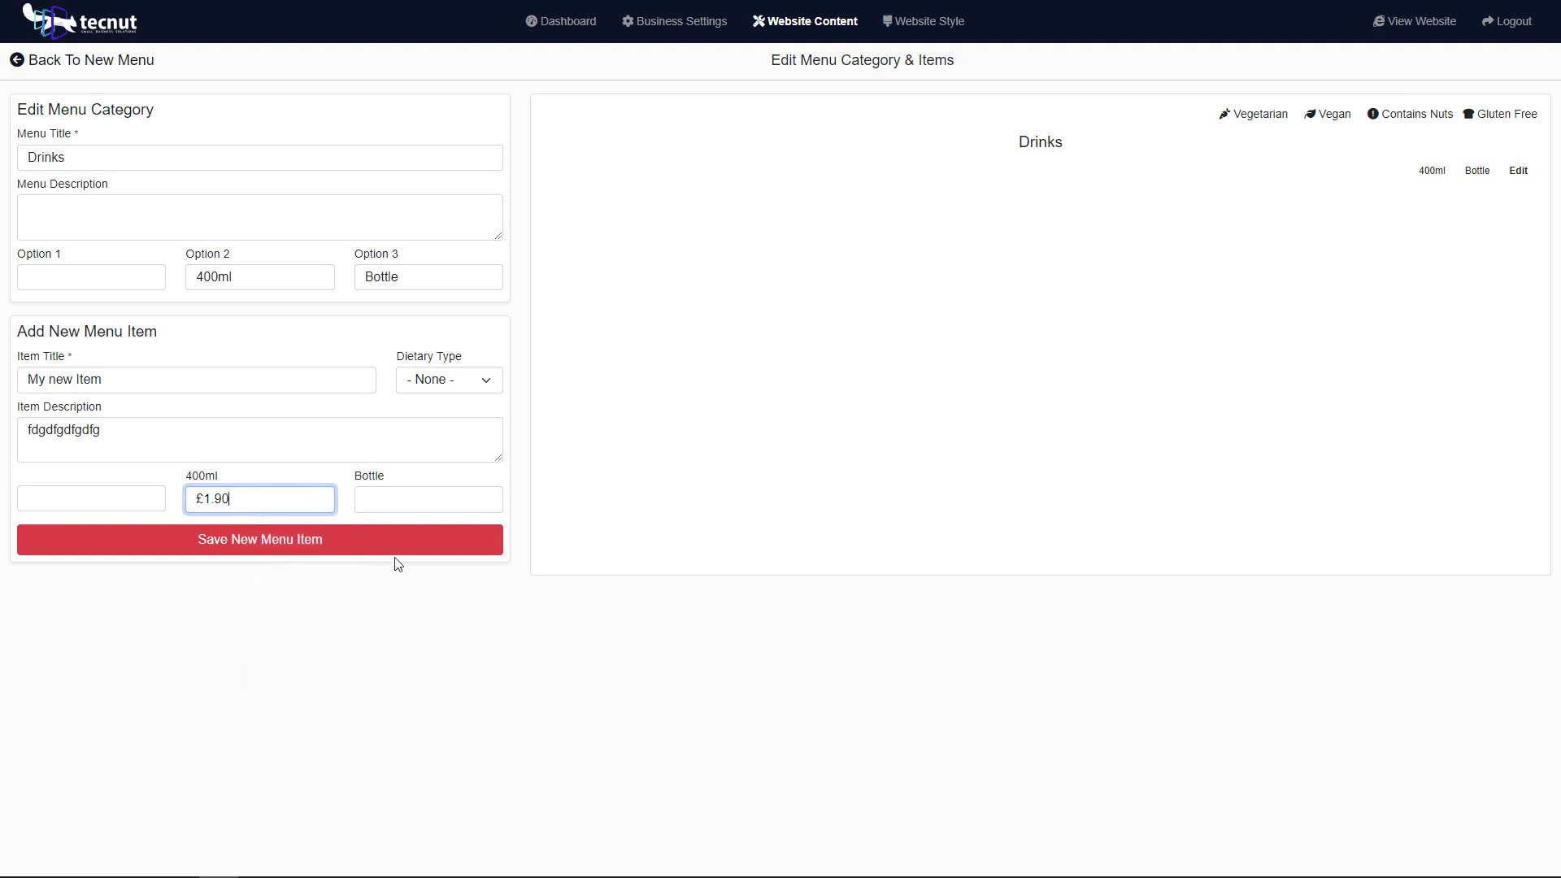
pyautogui.click(404, 499)
pyautogui.click(435, 540)
pyautogui.click(291, 543)
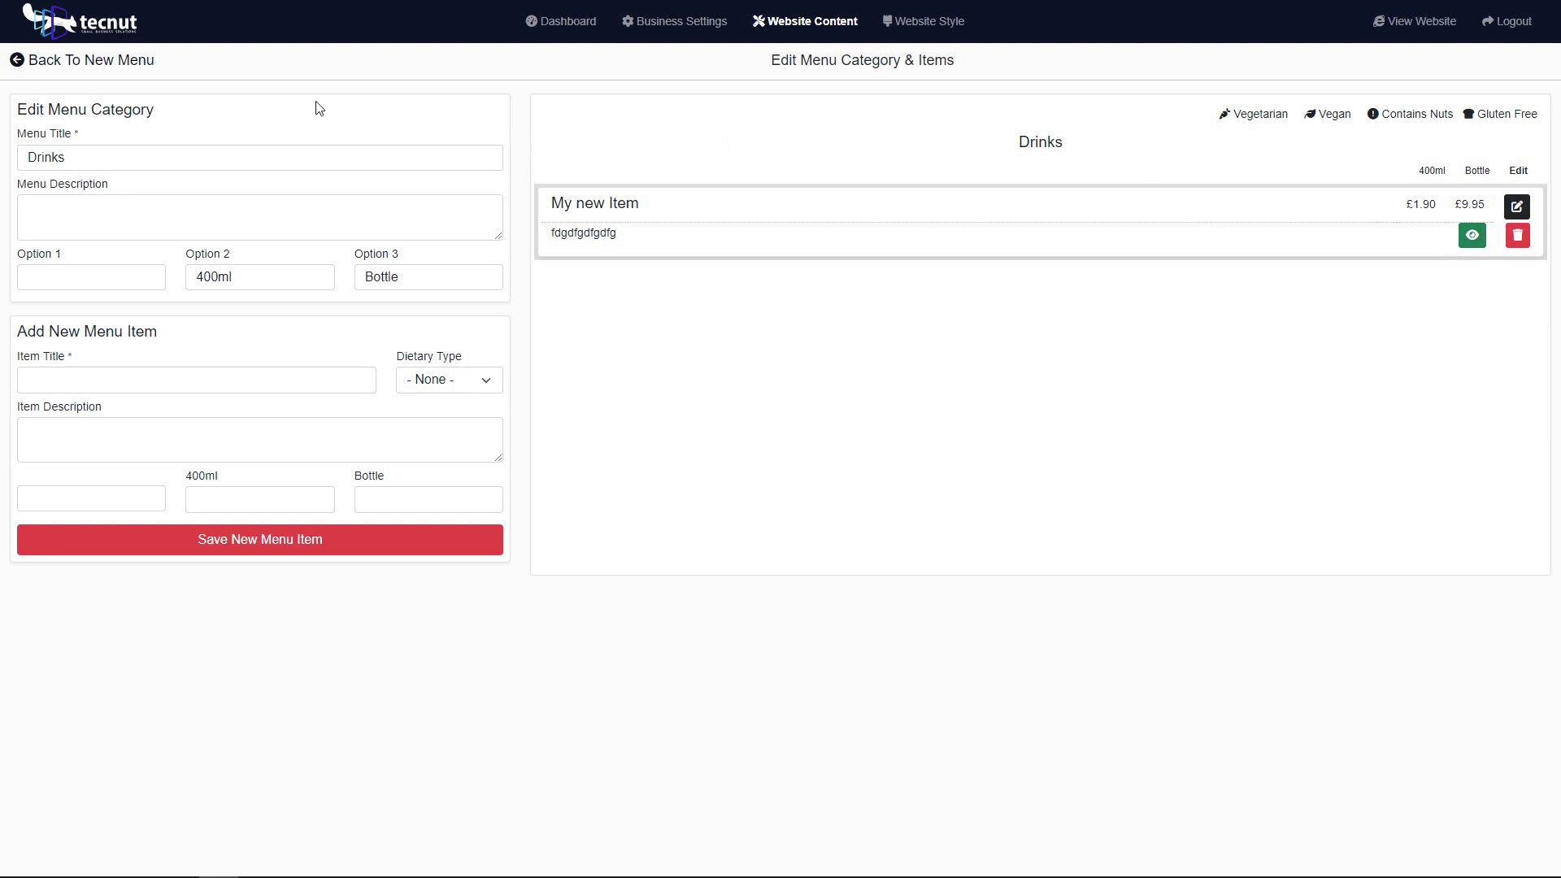
# Step: Open the New Menu's details, delete it with its Drinks category, and confirm
pyautogui.click(101, 64)
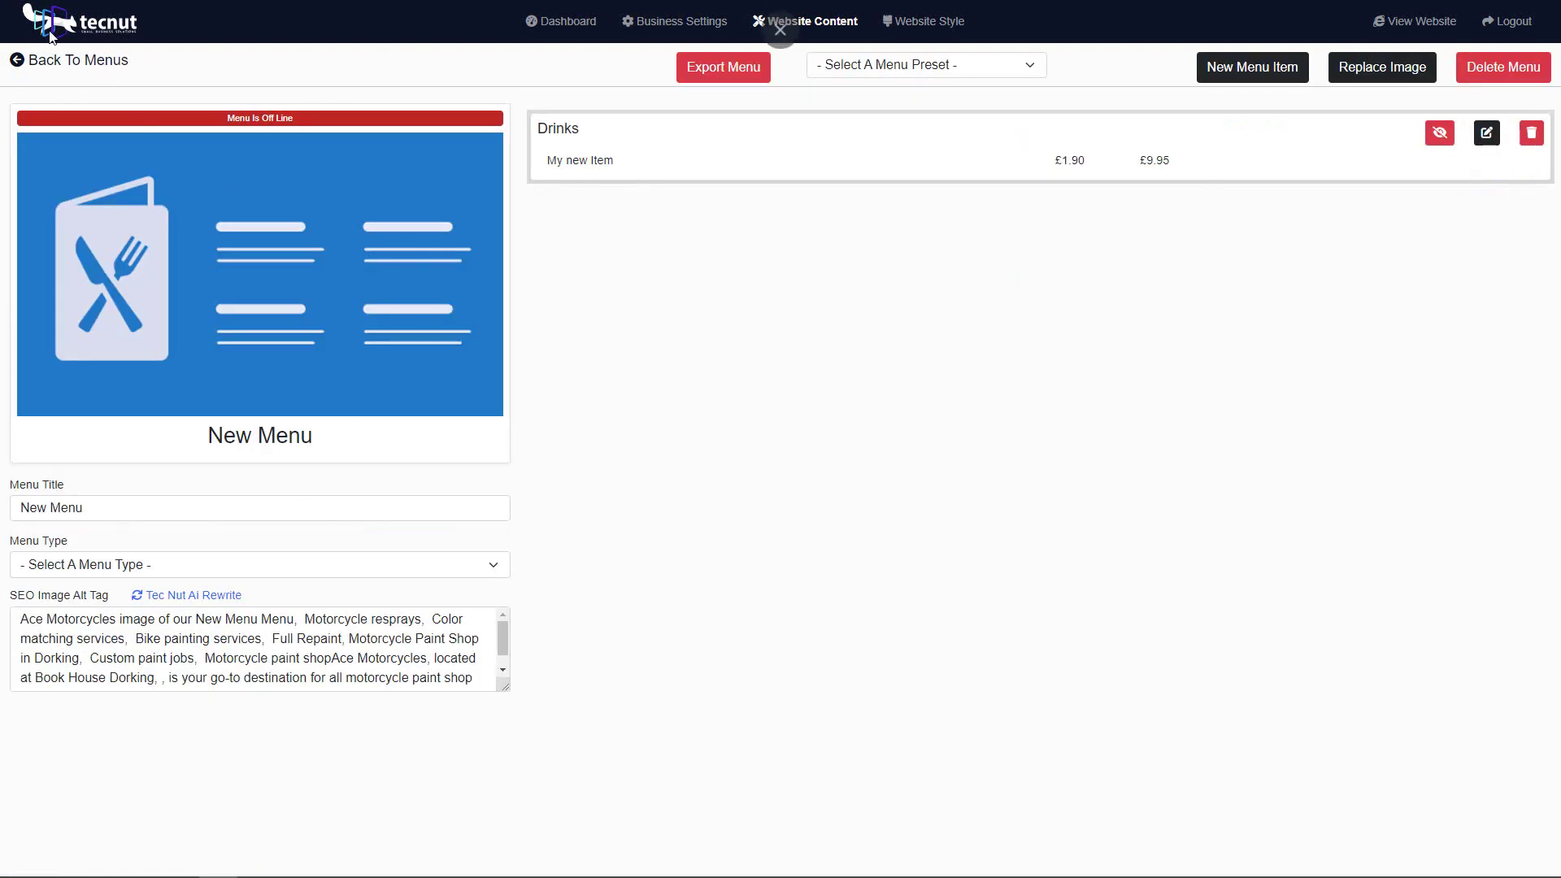
pyautogui.click(92, 65)
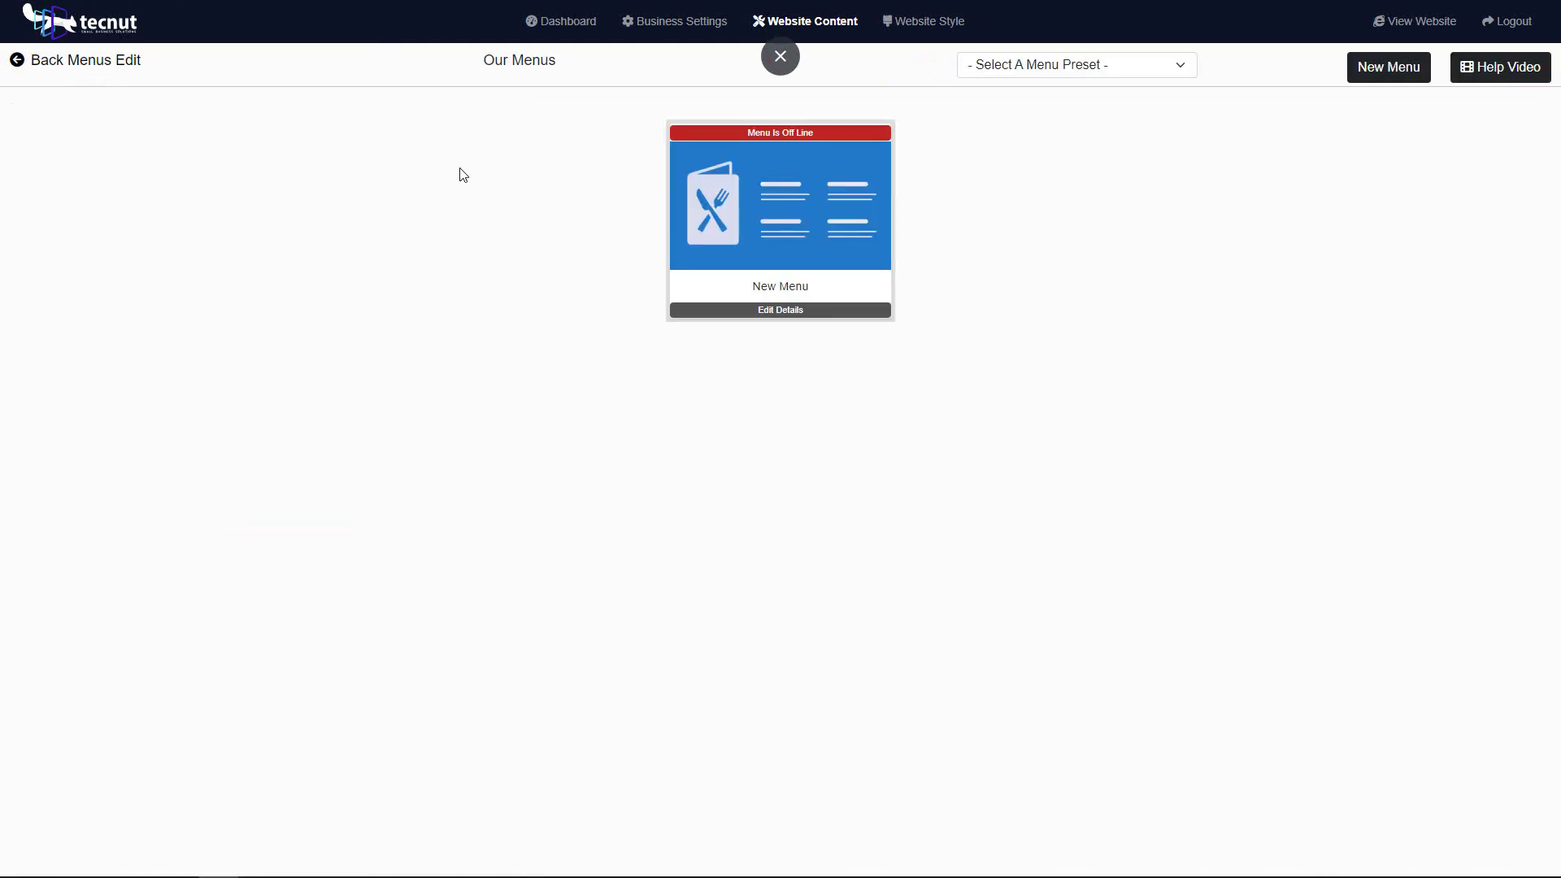
pyautogui.click(798, 323)
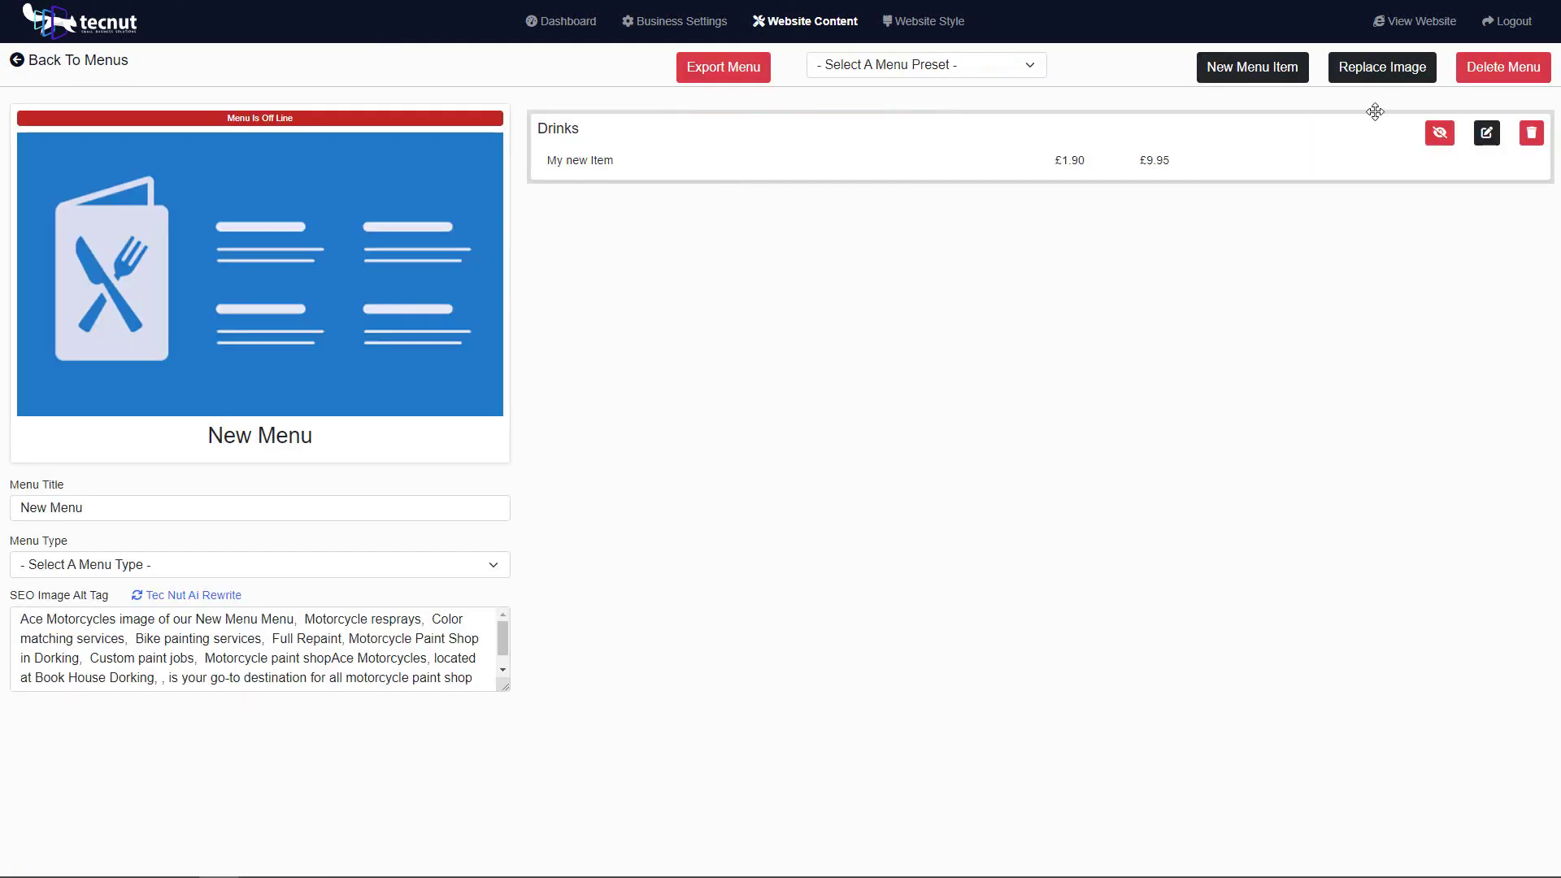
pyautogui.click(1506, 65)
pyautogui.click(868, 122)
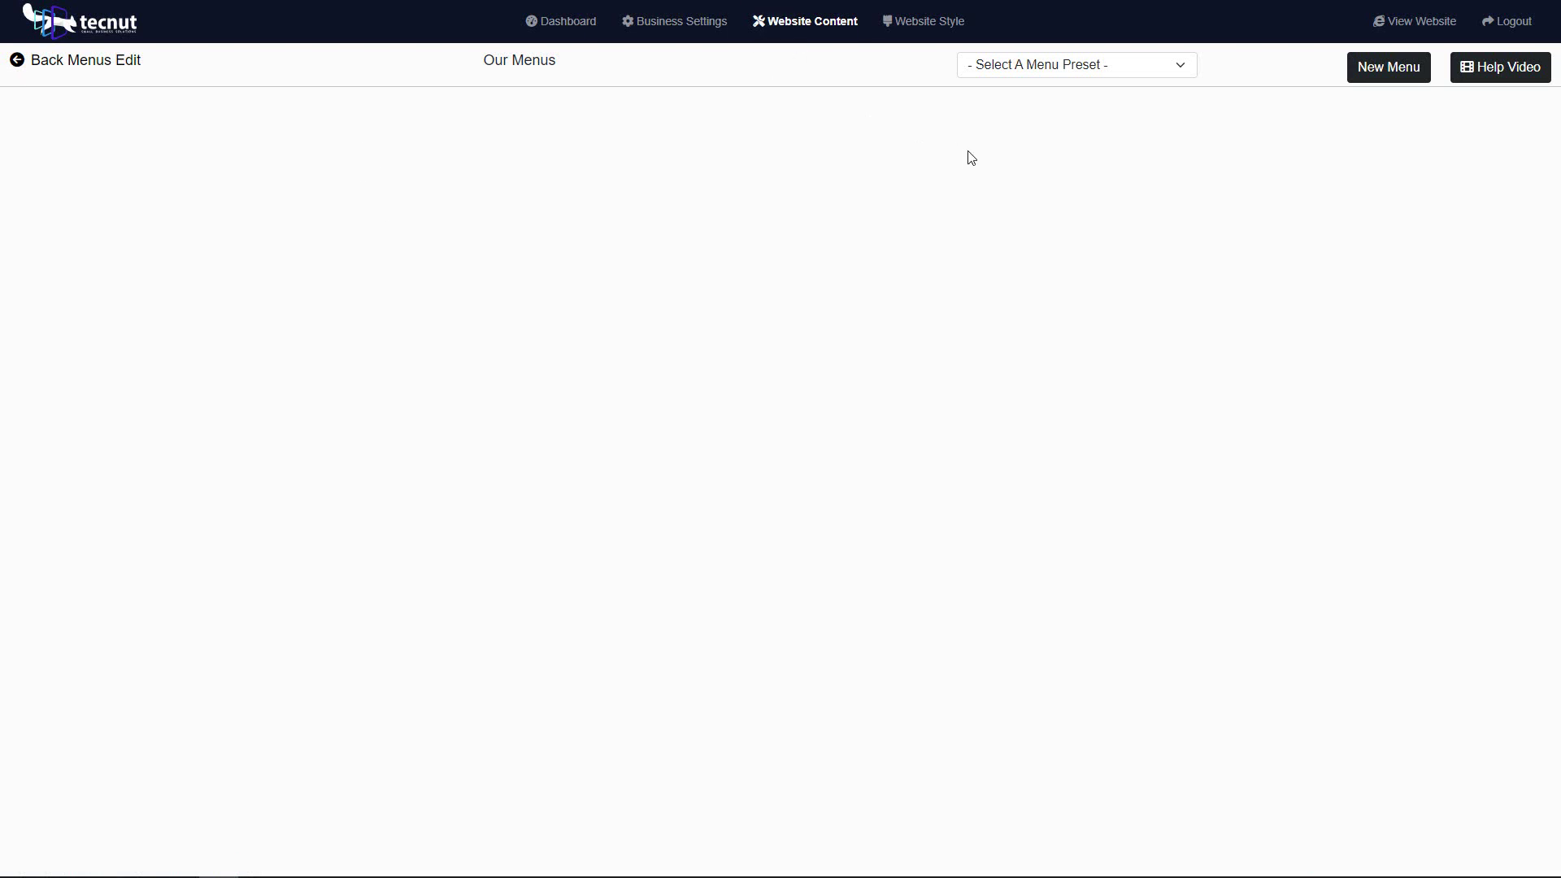
# Step: Import the Cafe Menu preset, then toggle it offline and back live
pyautogui.click(1009, 65)
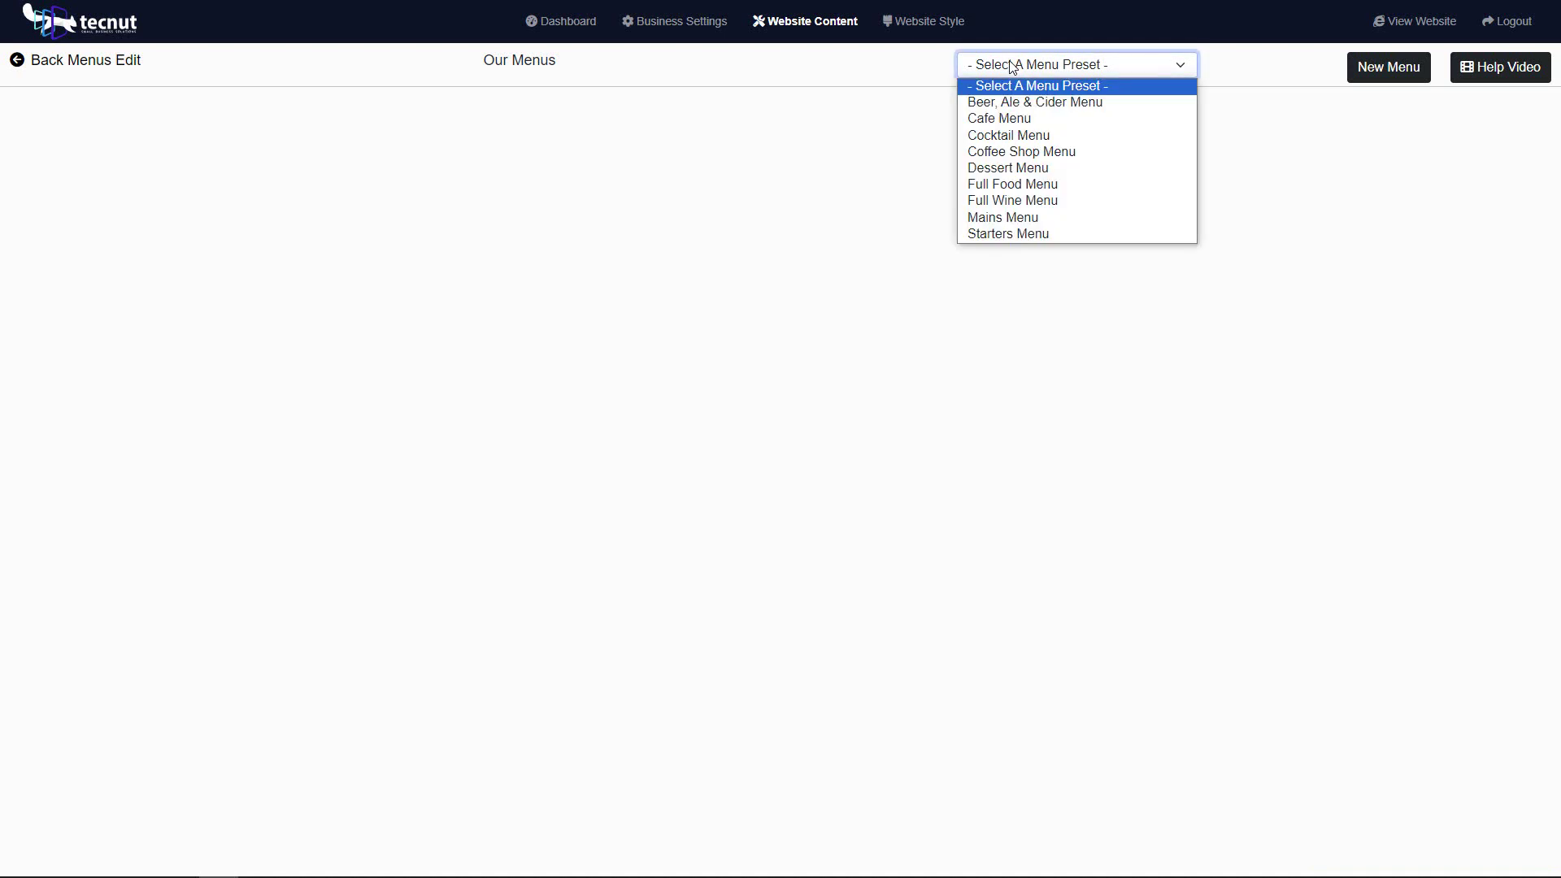
pyautogui.click(1040, 122)
pyautogui.click(1256, 69)
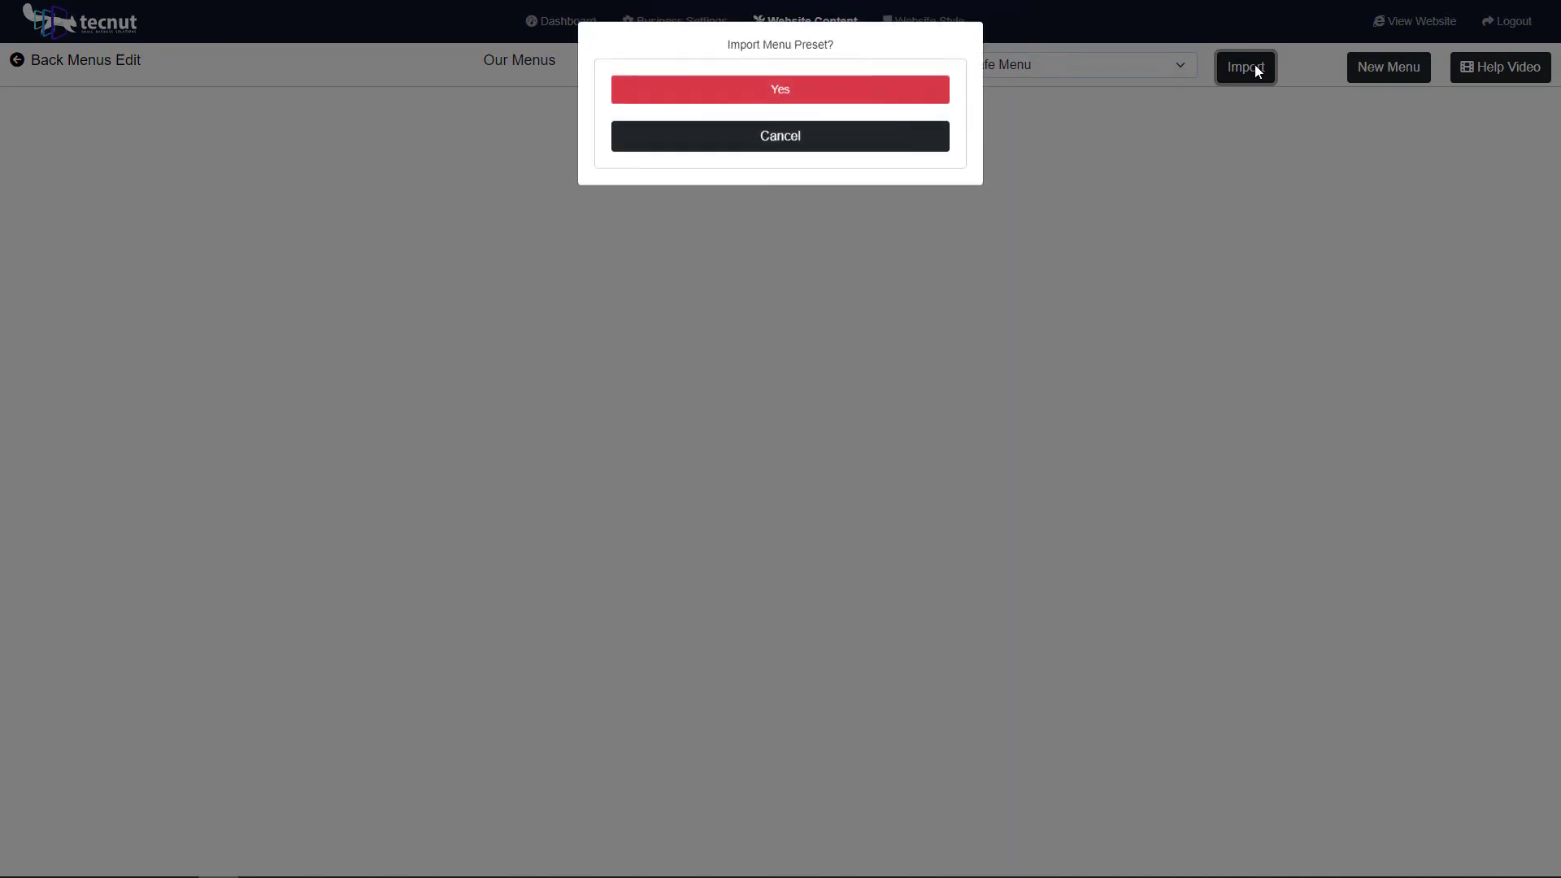
pyautogui.click(729, 93)
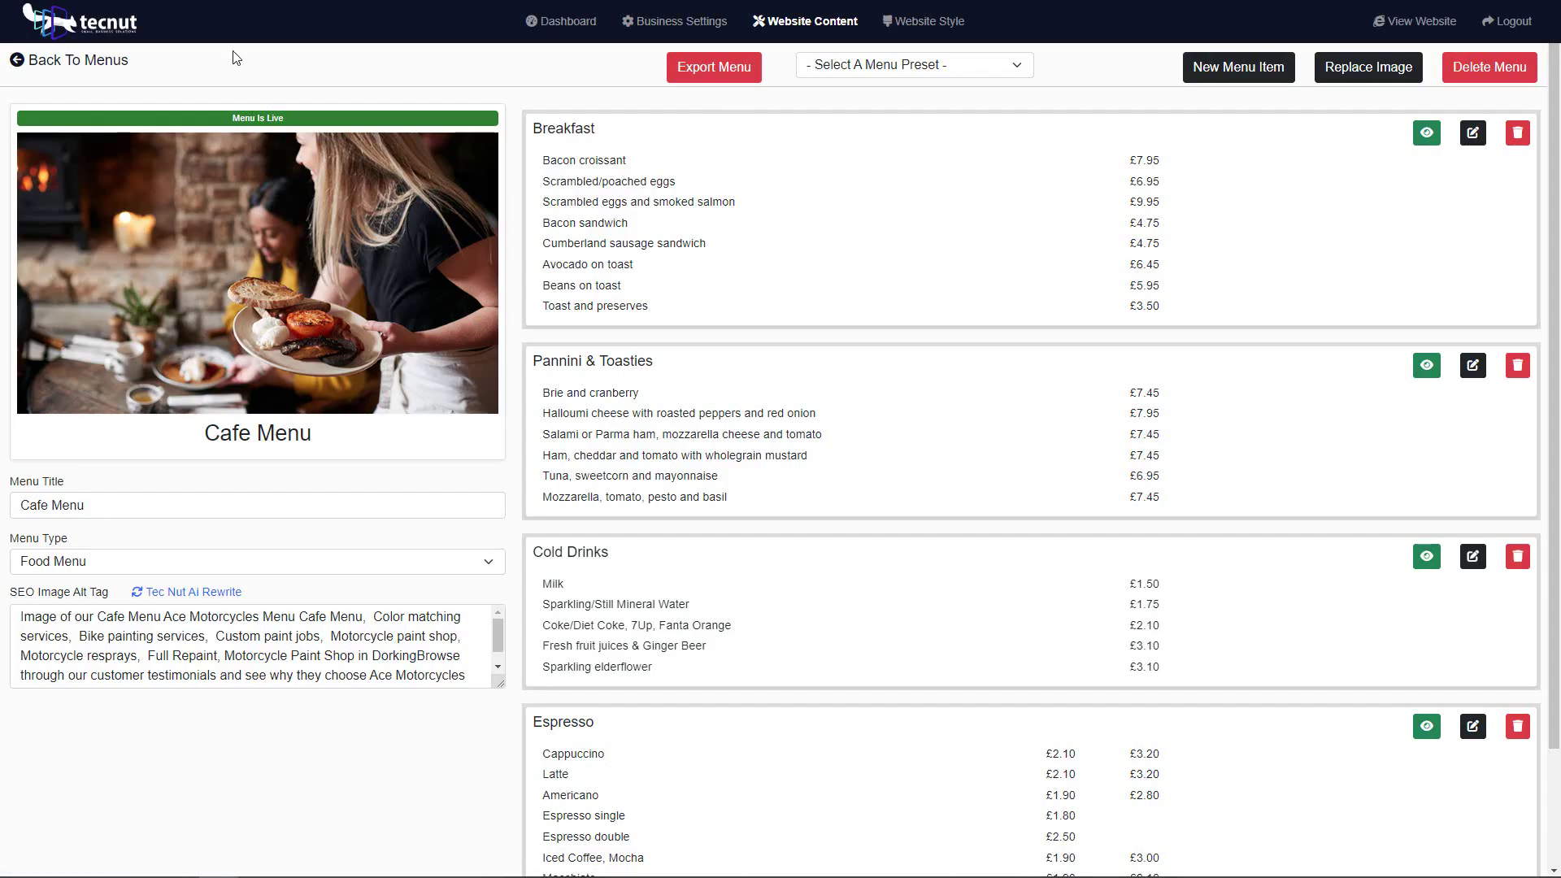
pyautogui.click(93, 61)
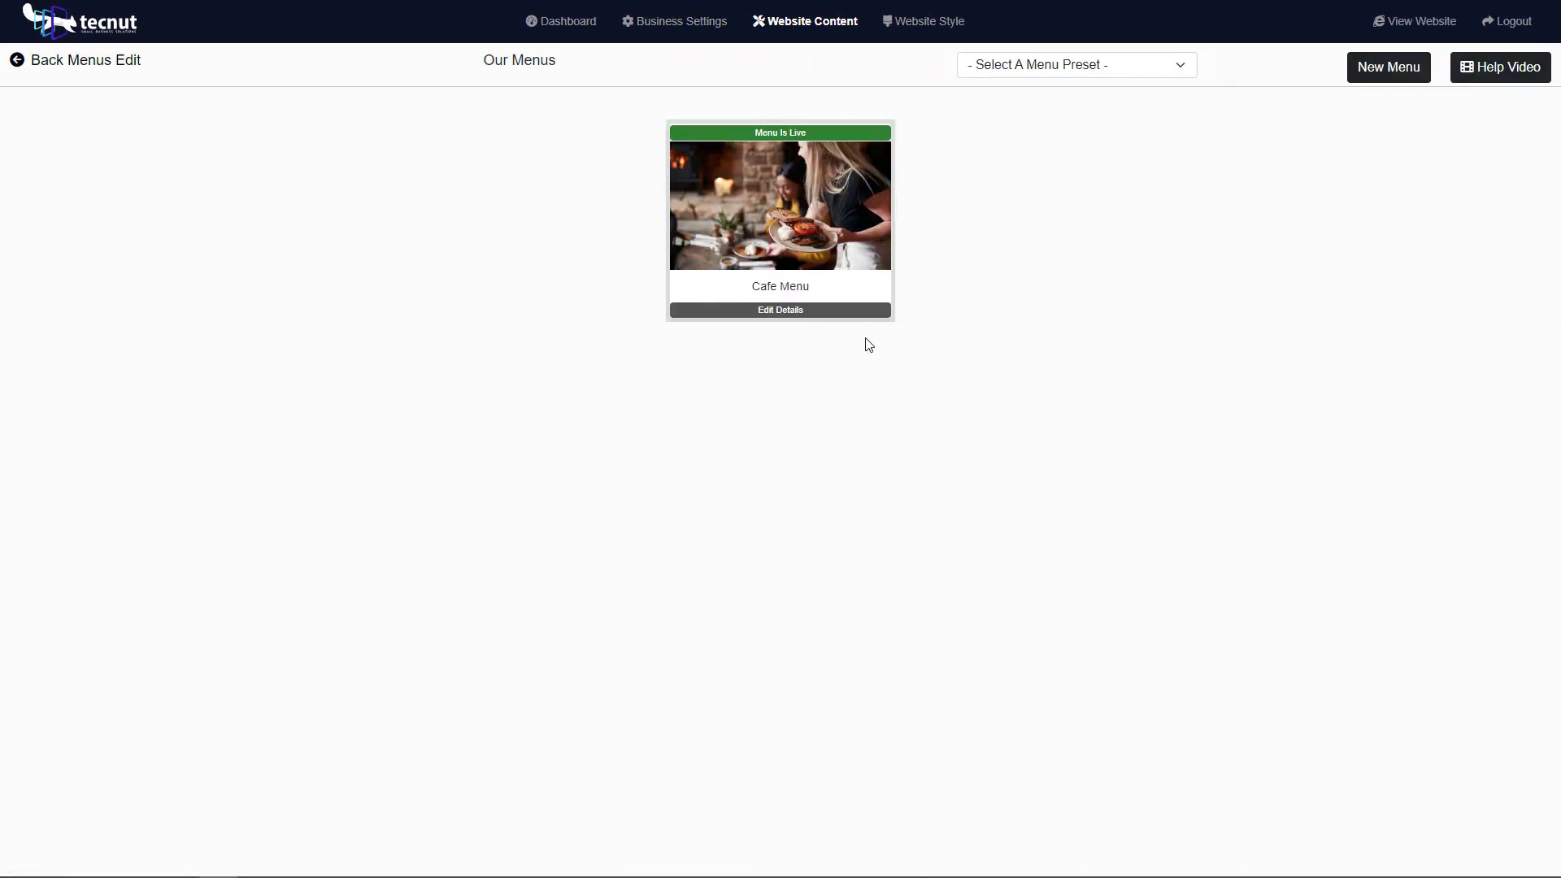
pyautogui.click(767, 134)
pyautogui.click(774, 136)
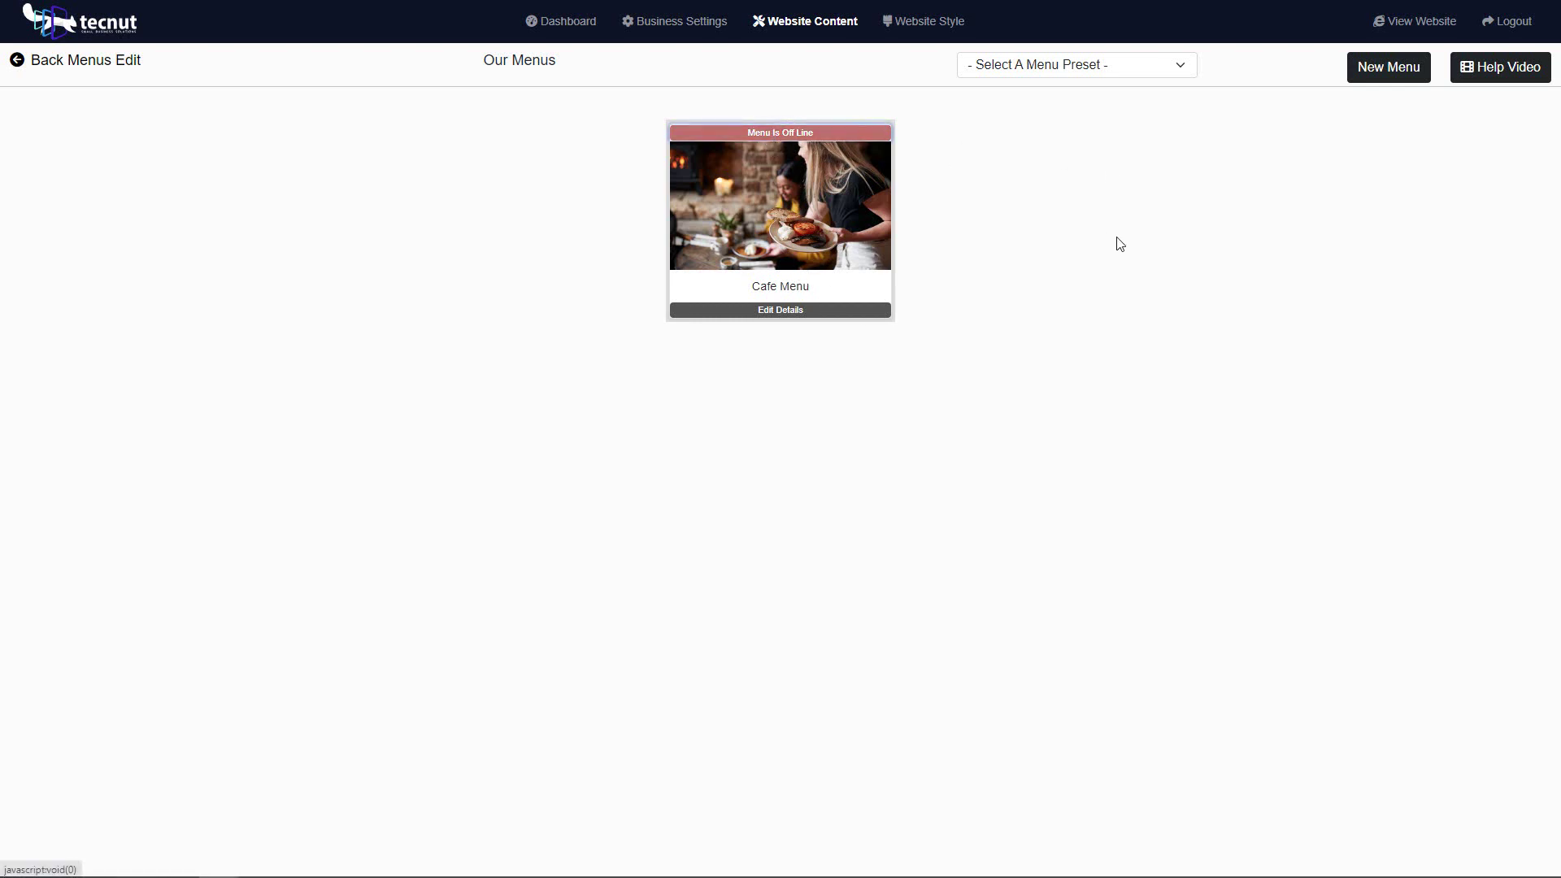
# Step: Import the Dessert Menu preset and return to the Our Menus list
pyautogui.click(1095, 72)
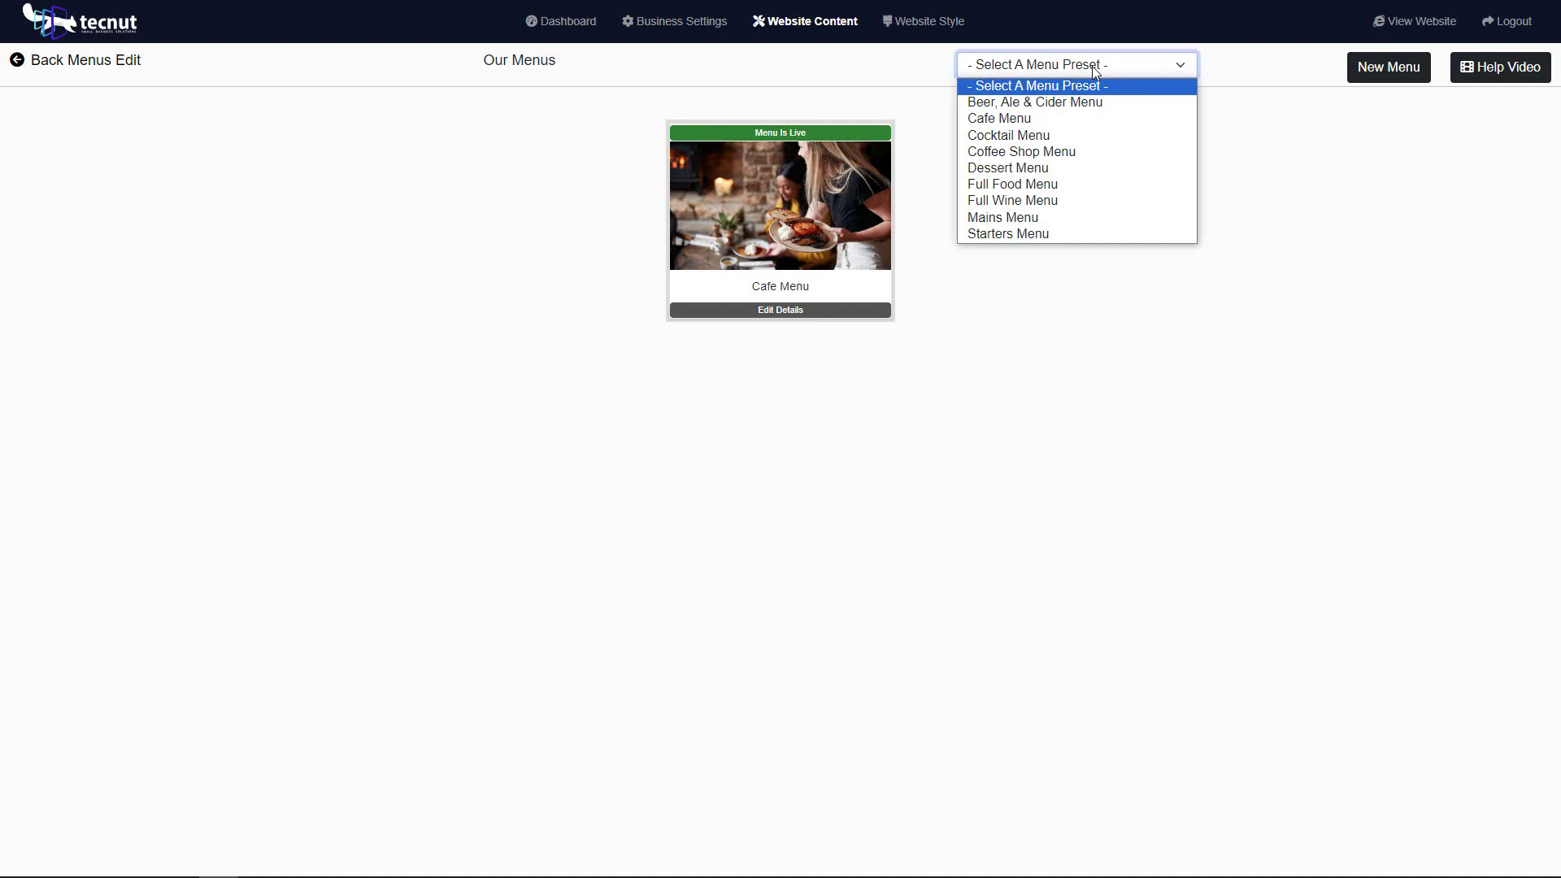
pyautogui.click(1075, 168)
pyautogui.click(1256, 67)
pyautogui.click(824, 94)
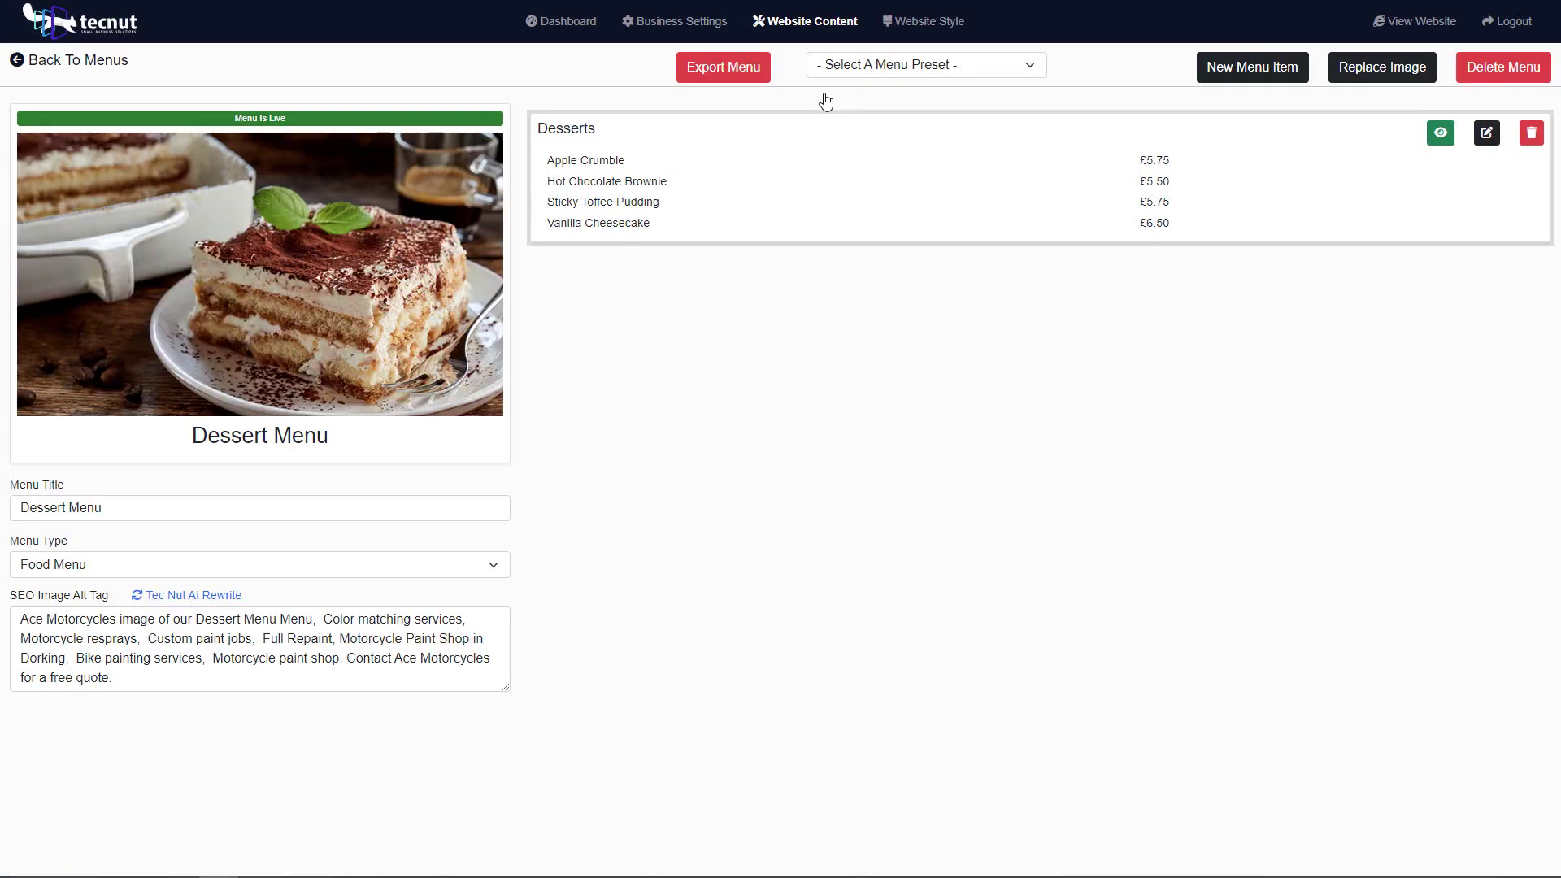
pyautogui.click(100, 70)
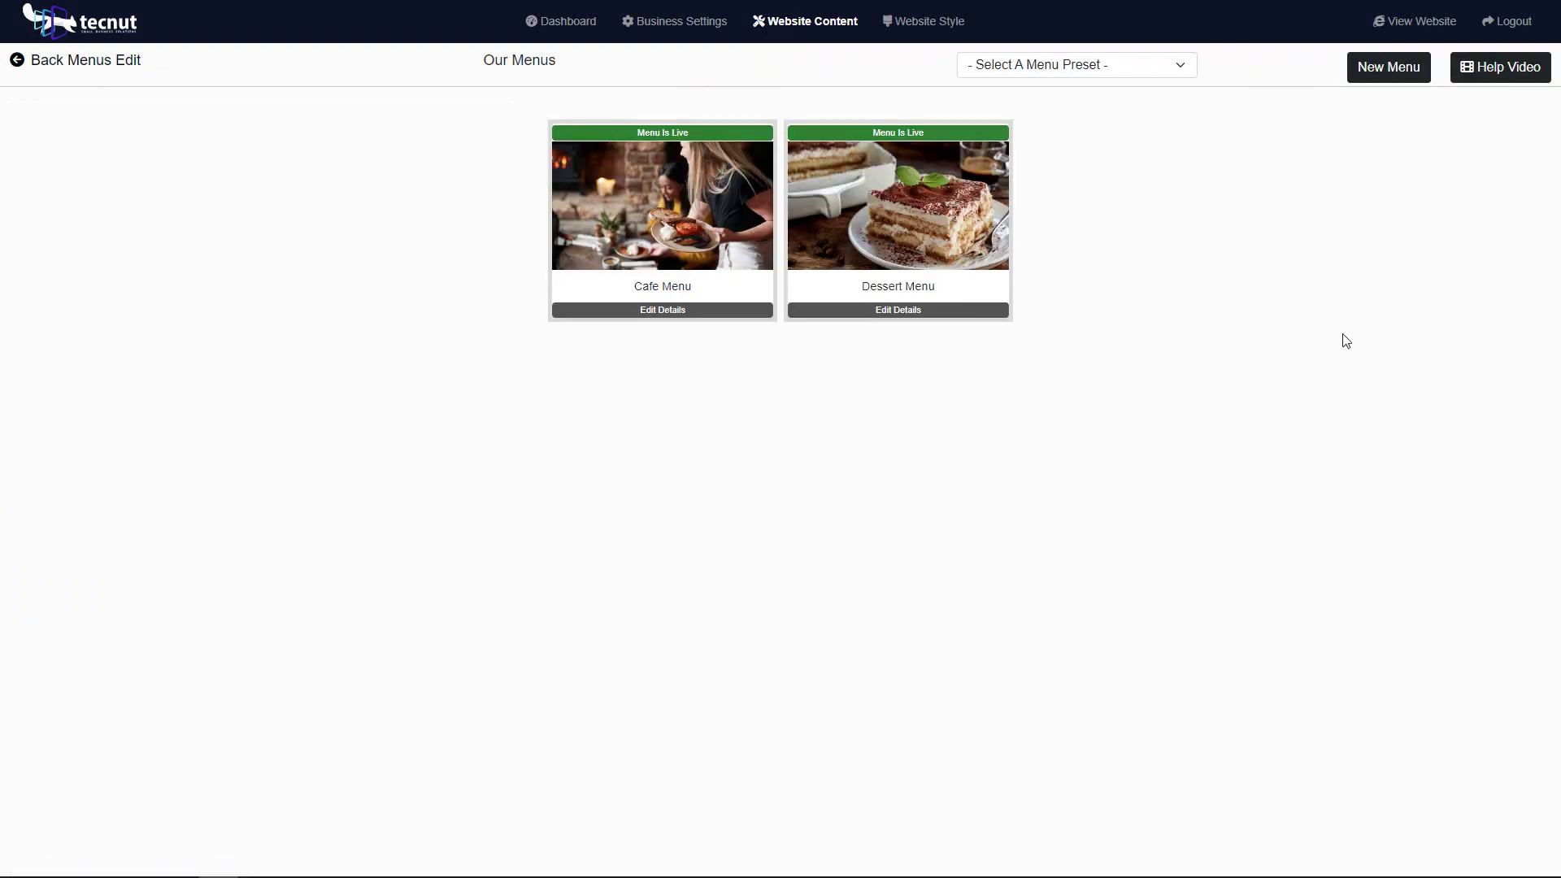
# Step: On the live website's Menu page, open the Dessert Menu, then go back to the menus
pyautogui.rightClick(1304, 233)
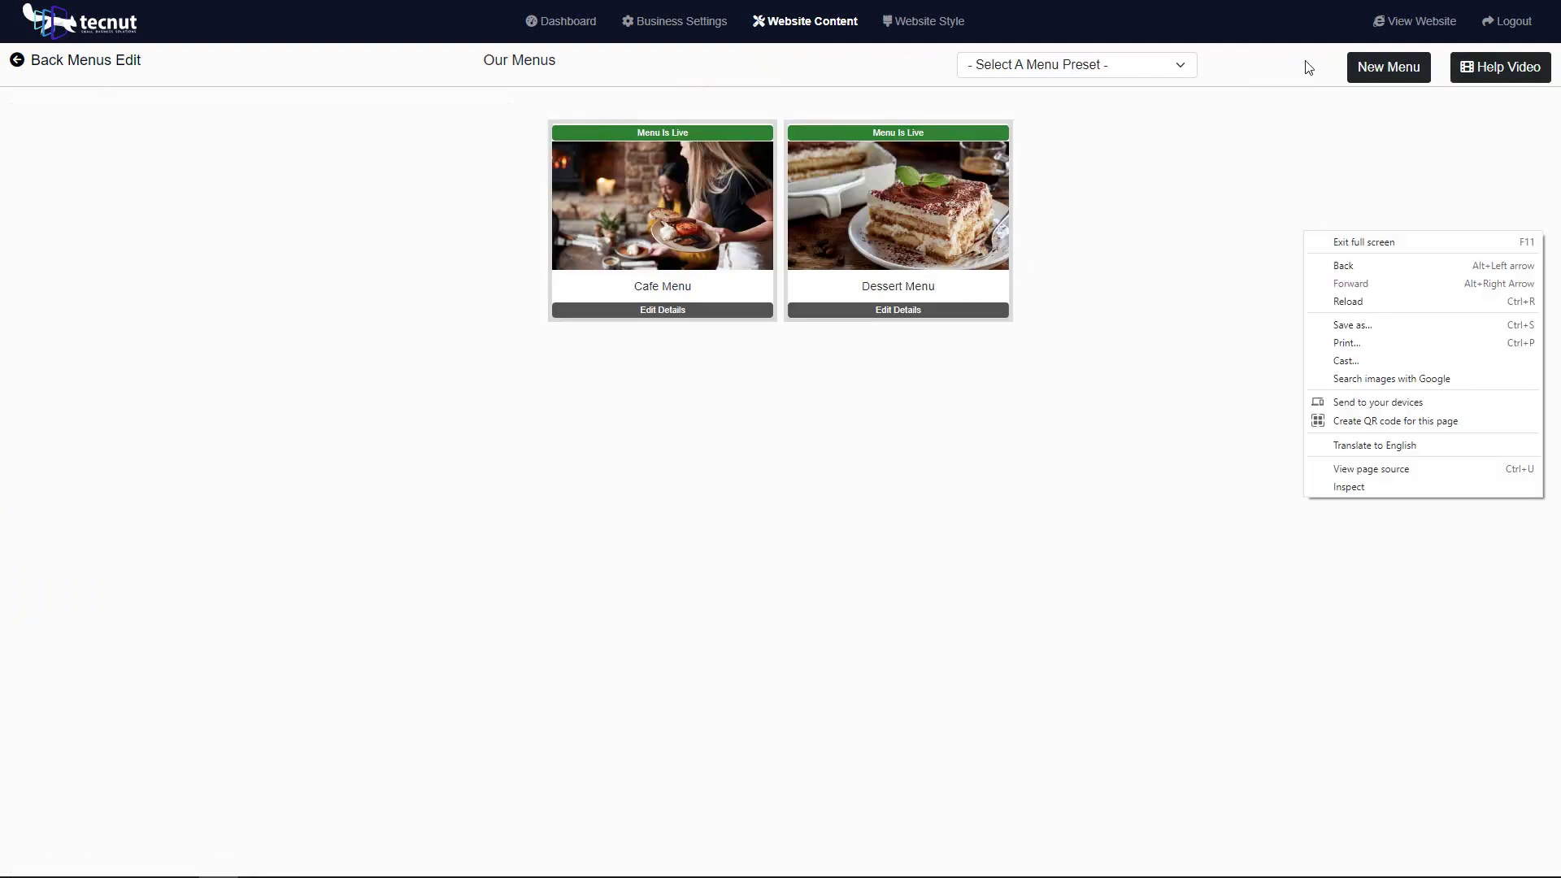
pyautogui.click(1407, 26)
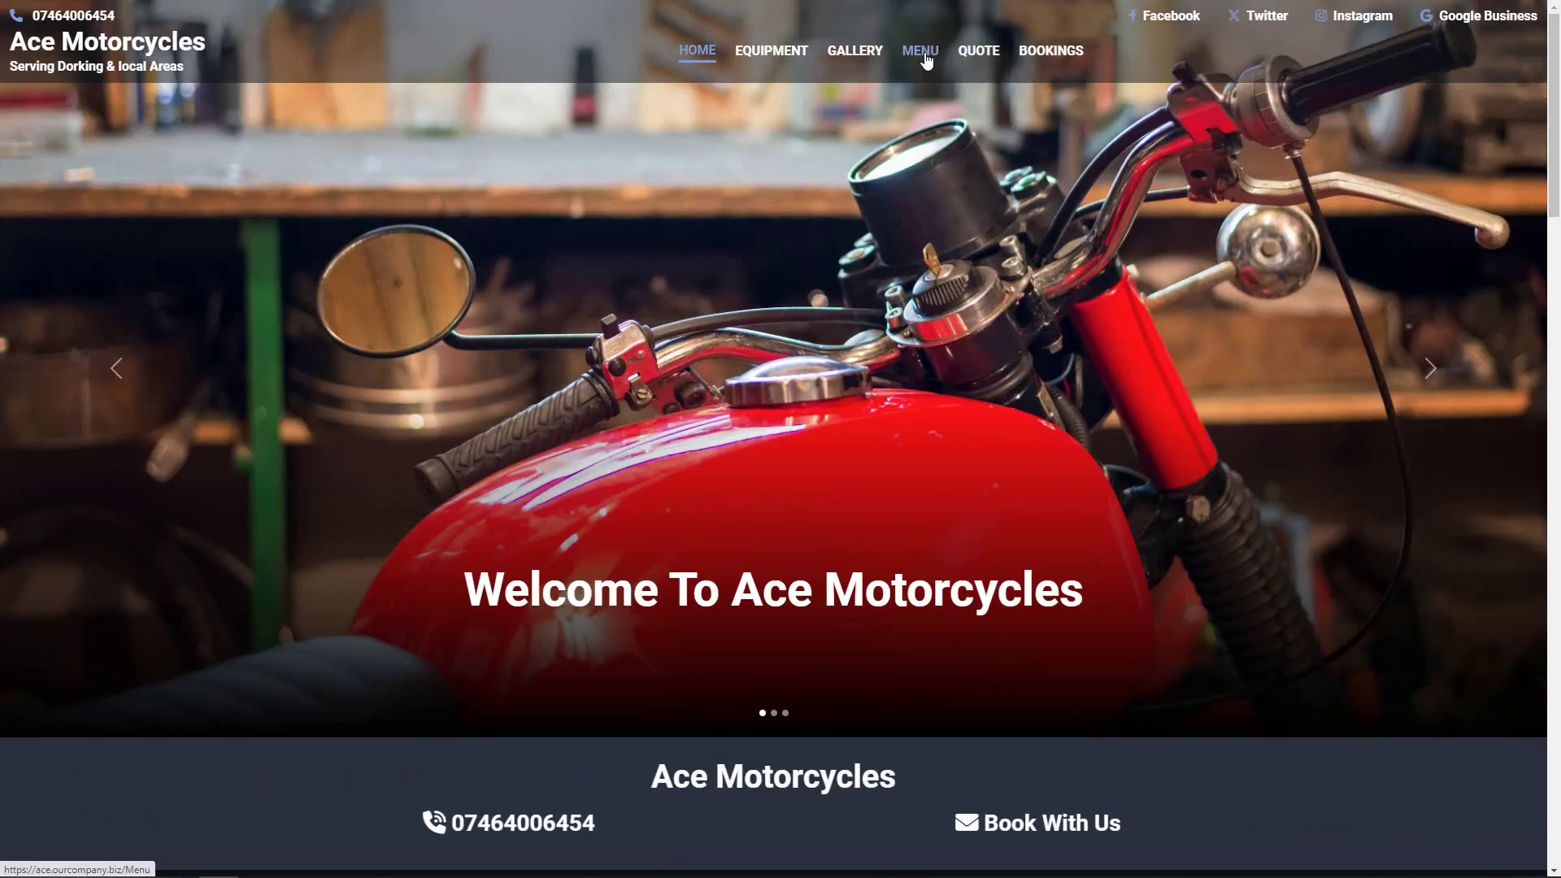
pyautogui.click(919, 50)
pyautogui.scroll(-3, 528, 387)
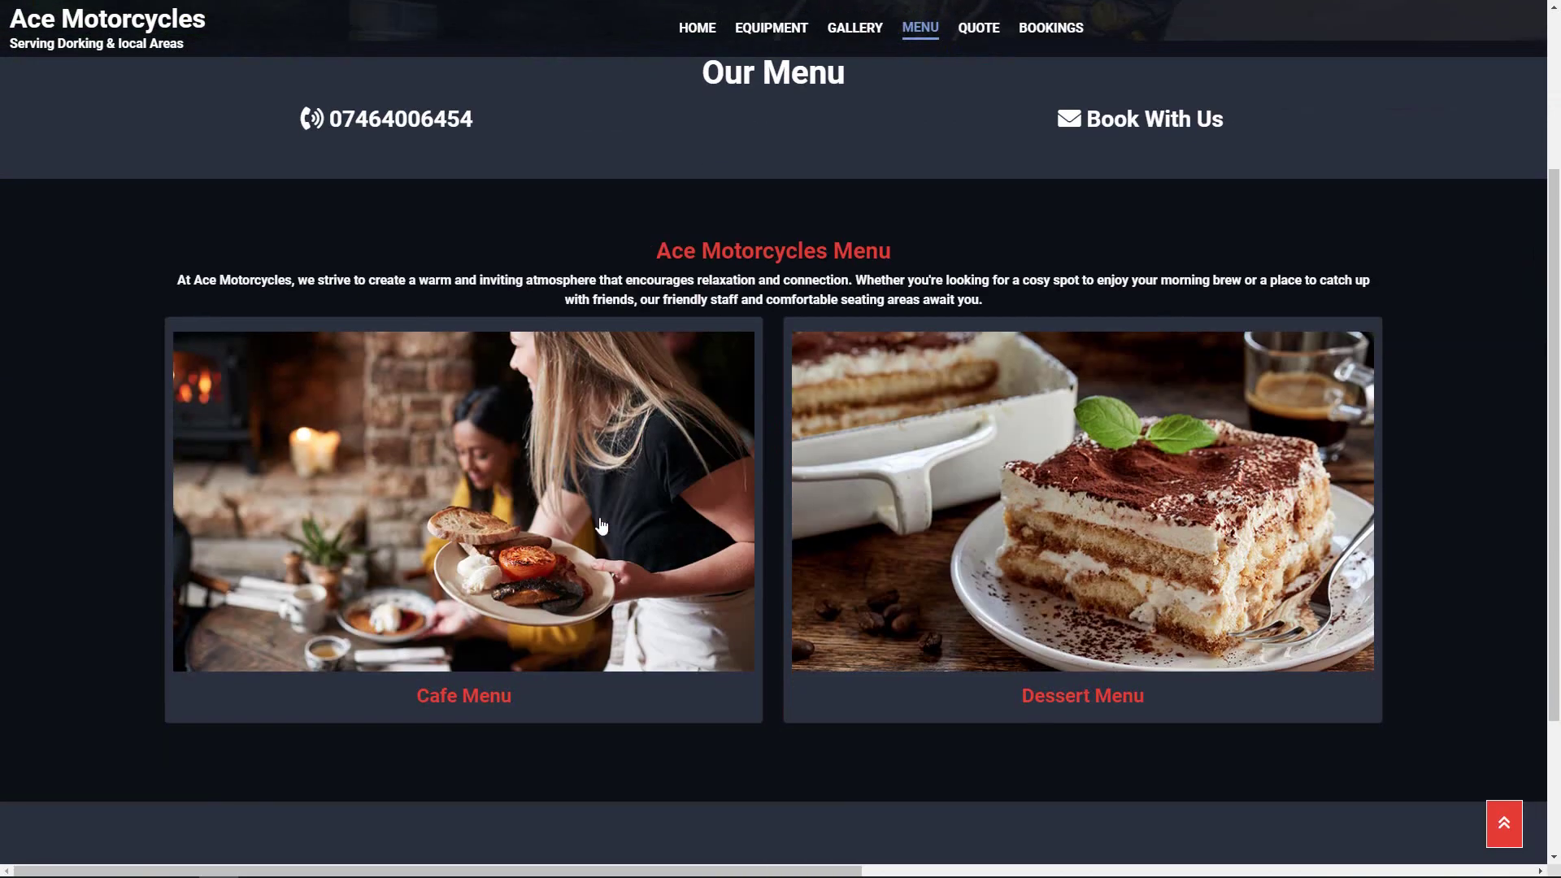
pyautogui.click(1033, 498)
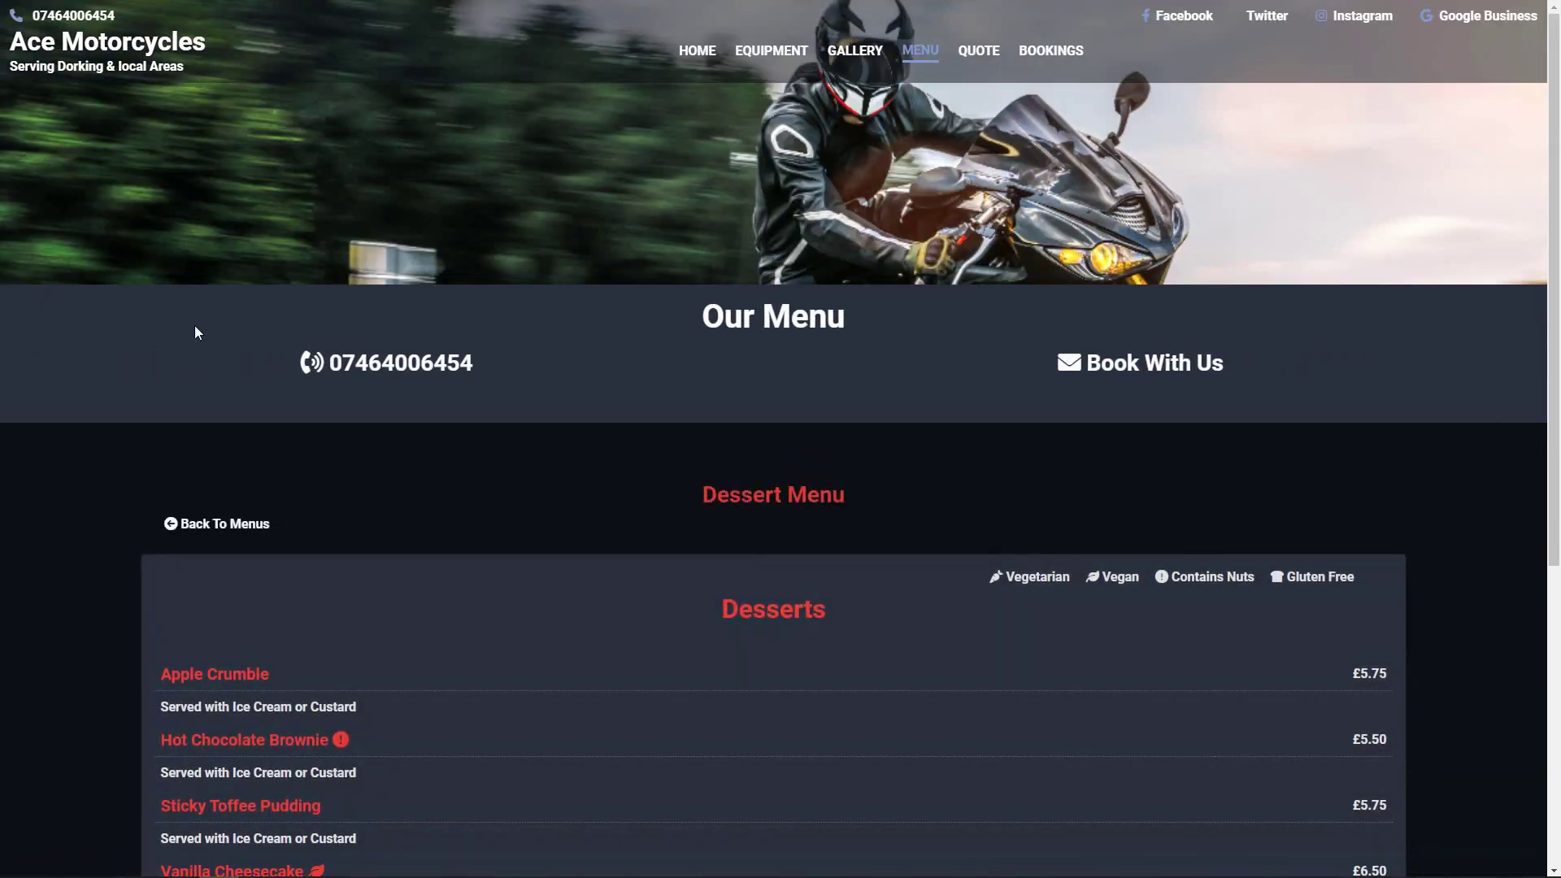
pyautogui.click(225, 523)
# Step: Open the Cafe Menu and browse its Breakfast, Espresso and Hot Drinks items and allergy statement
pyautogui.scroll(-3, 575, 471)
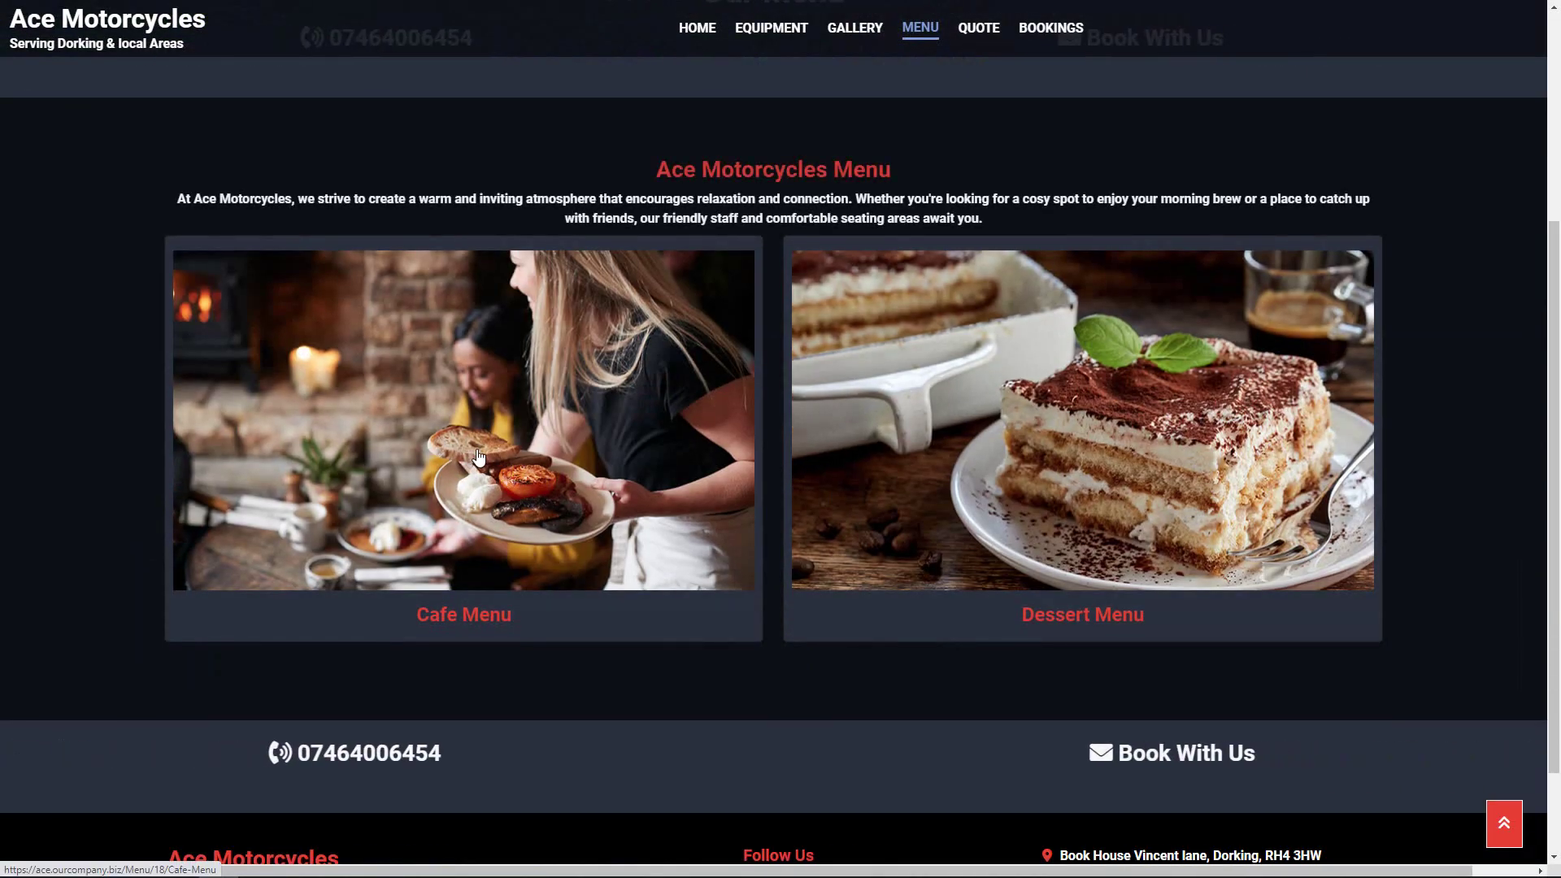
pyautogui.click(478, 458)
pyautogui.scroll(-5, 867, 457)
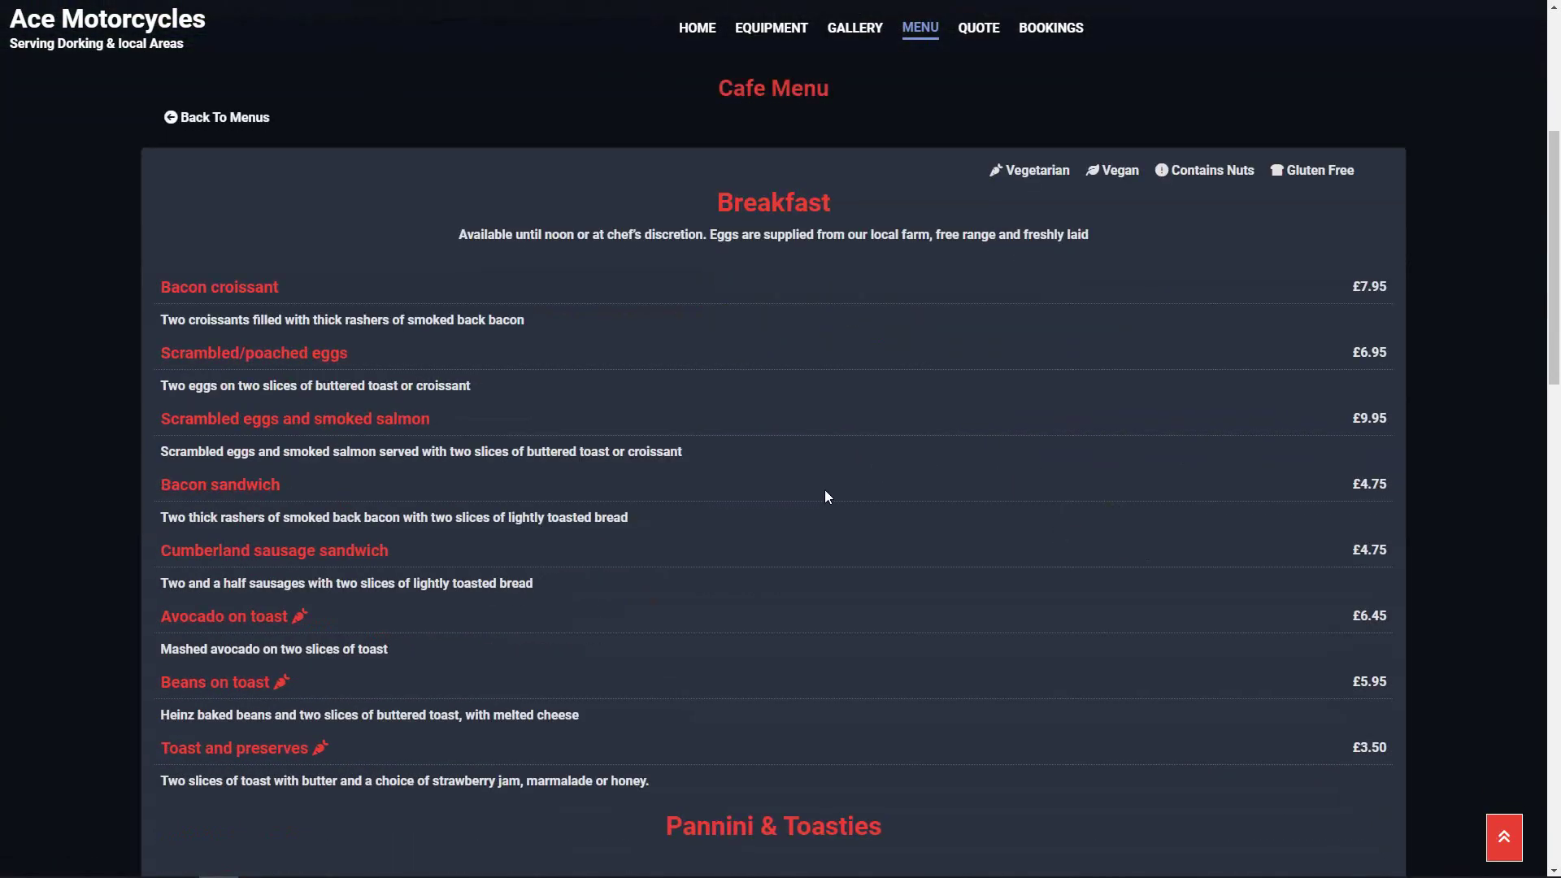
pyautogui.scroll(-3, 821, 497)
pyautogui.scroll(-3, 820, 504)
pyautogui.scroll(-4, 821, 504)
pyautogui.scroll(12, 821, 512)
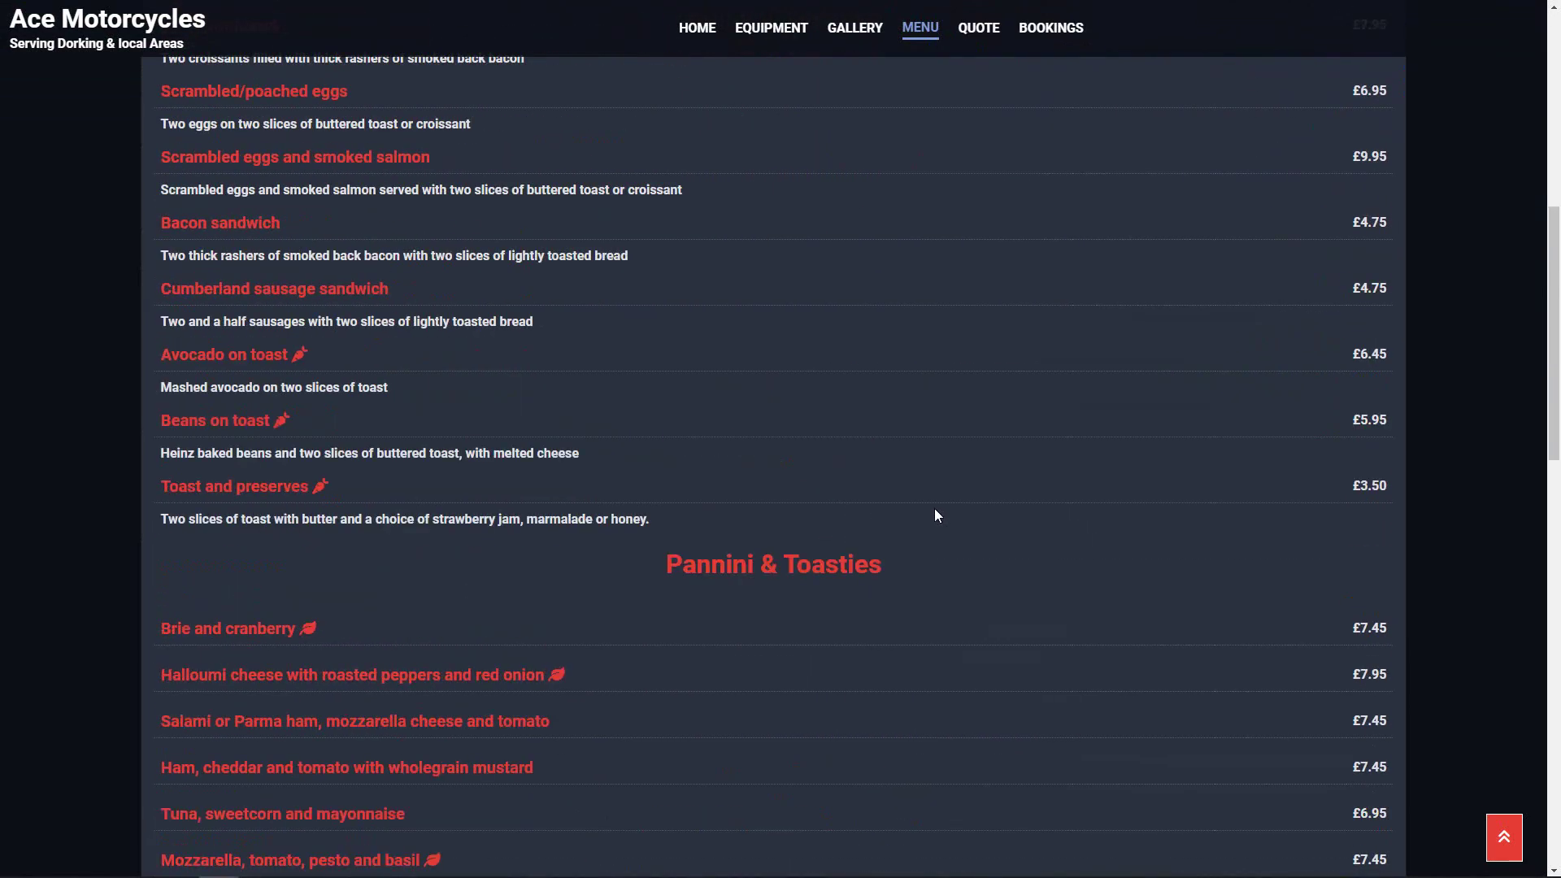
pyautogui.scroll(-2, 735, 457)
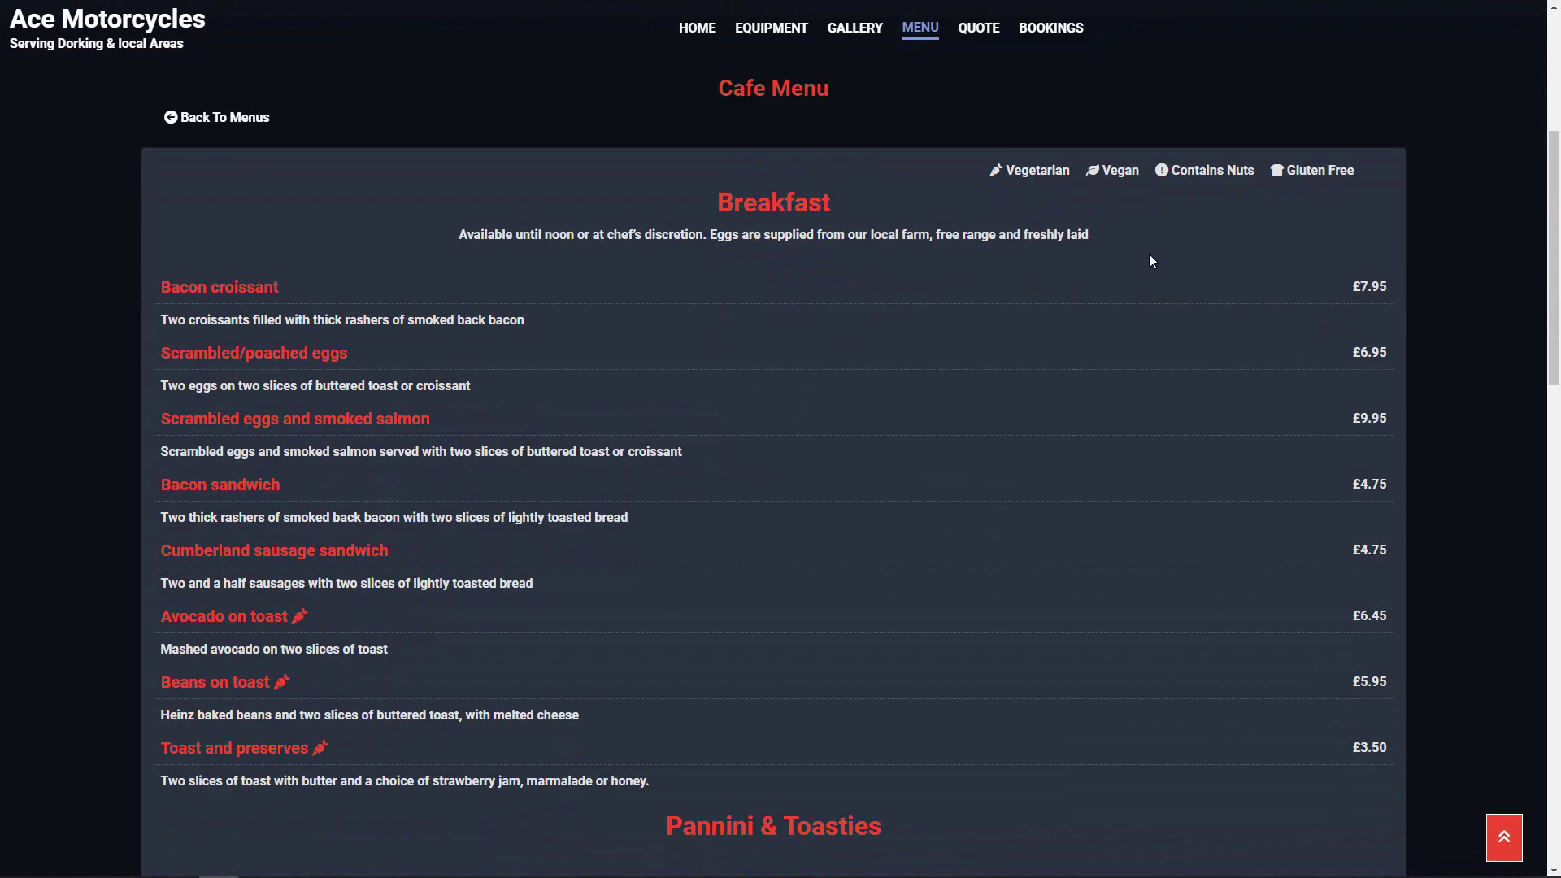
pyautogui.scroll(-6, 1232, 444)
pyautogui.scroll(5, 1233, 447)
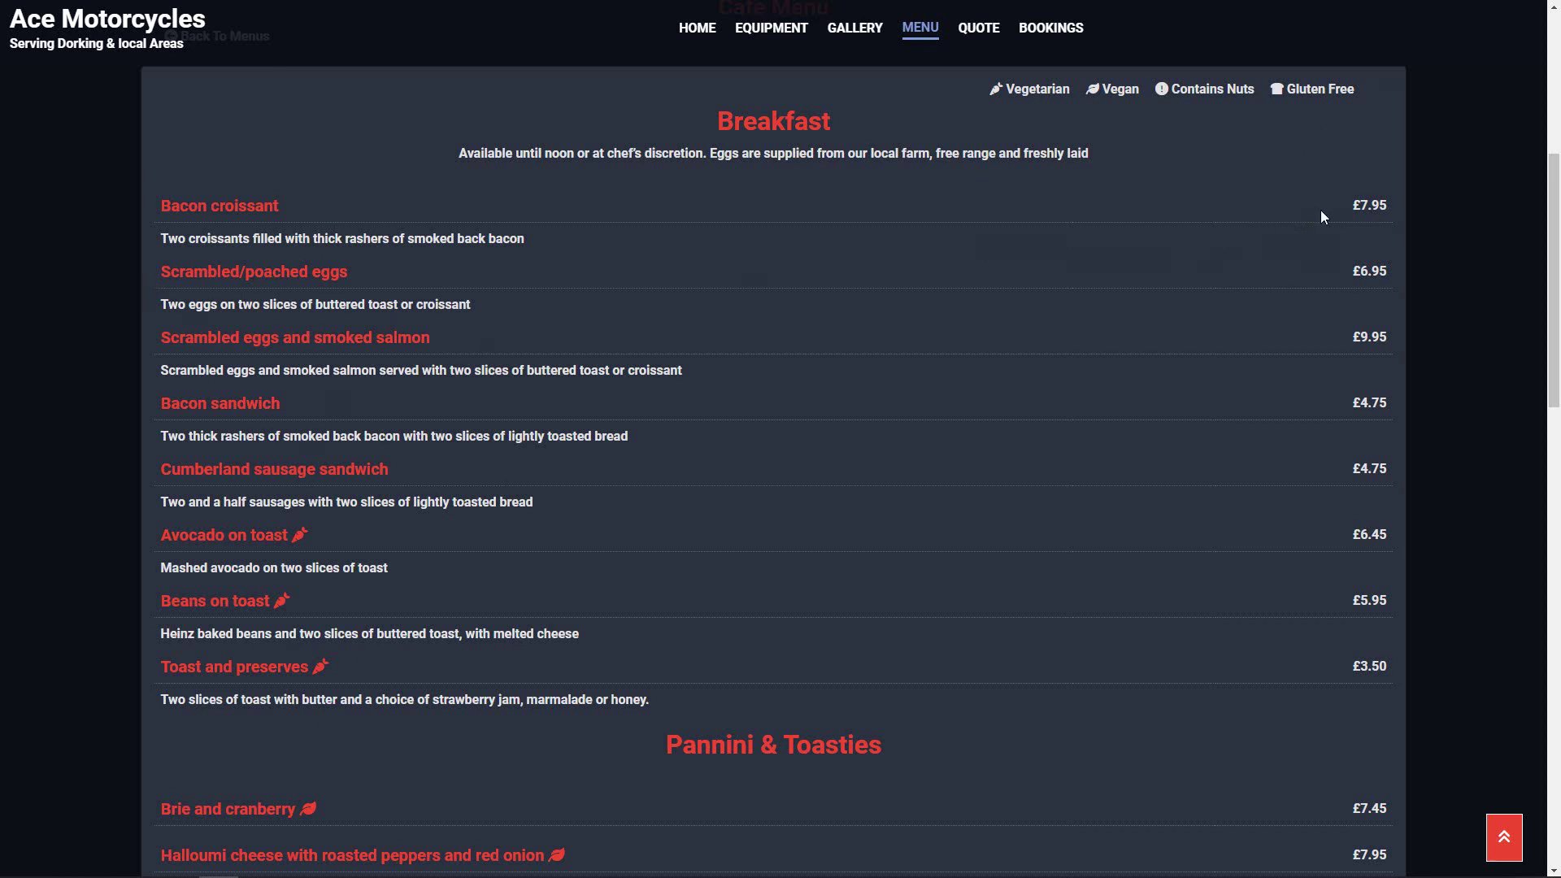
pyautogui.scroll(-10, 1221, 494)
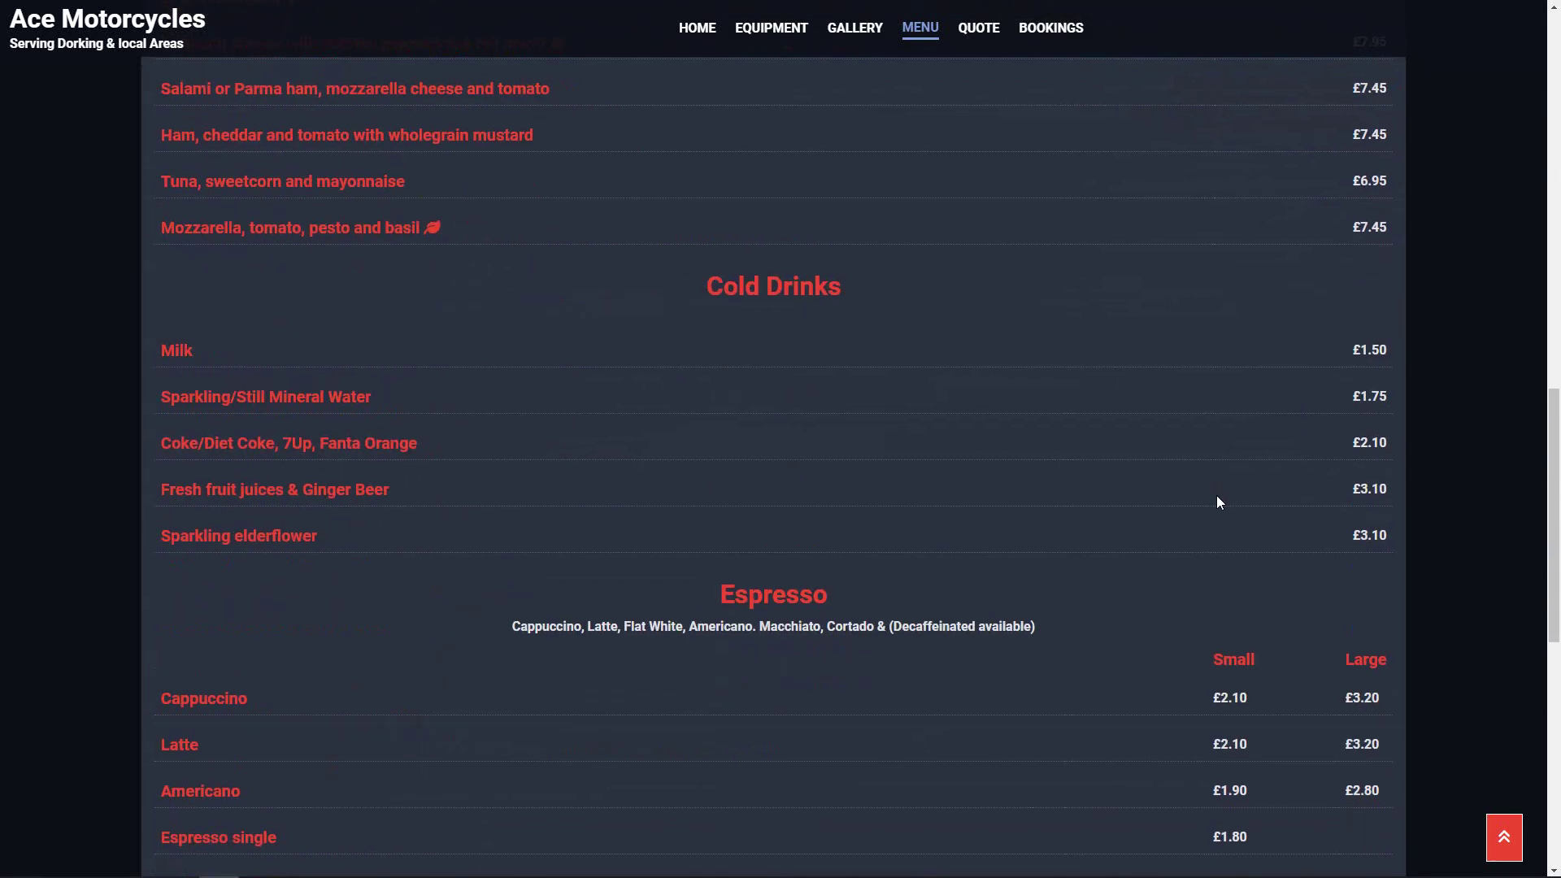
pyautogui.scroll(-3, 1217, 507)
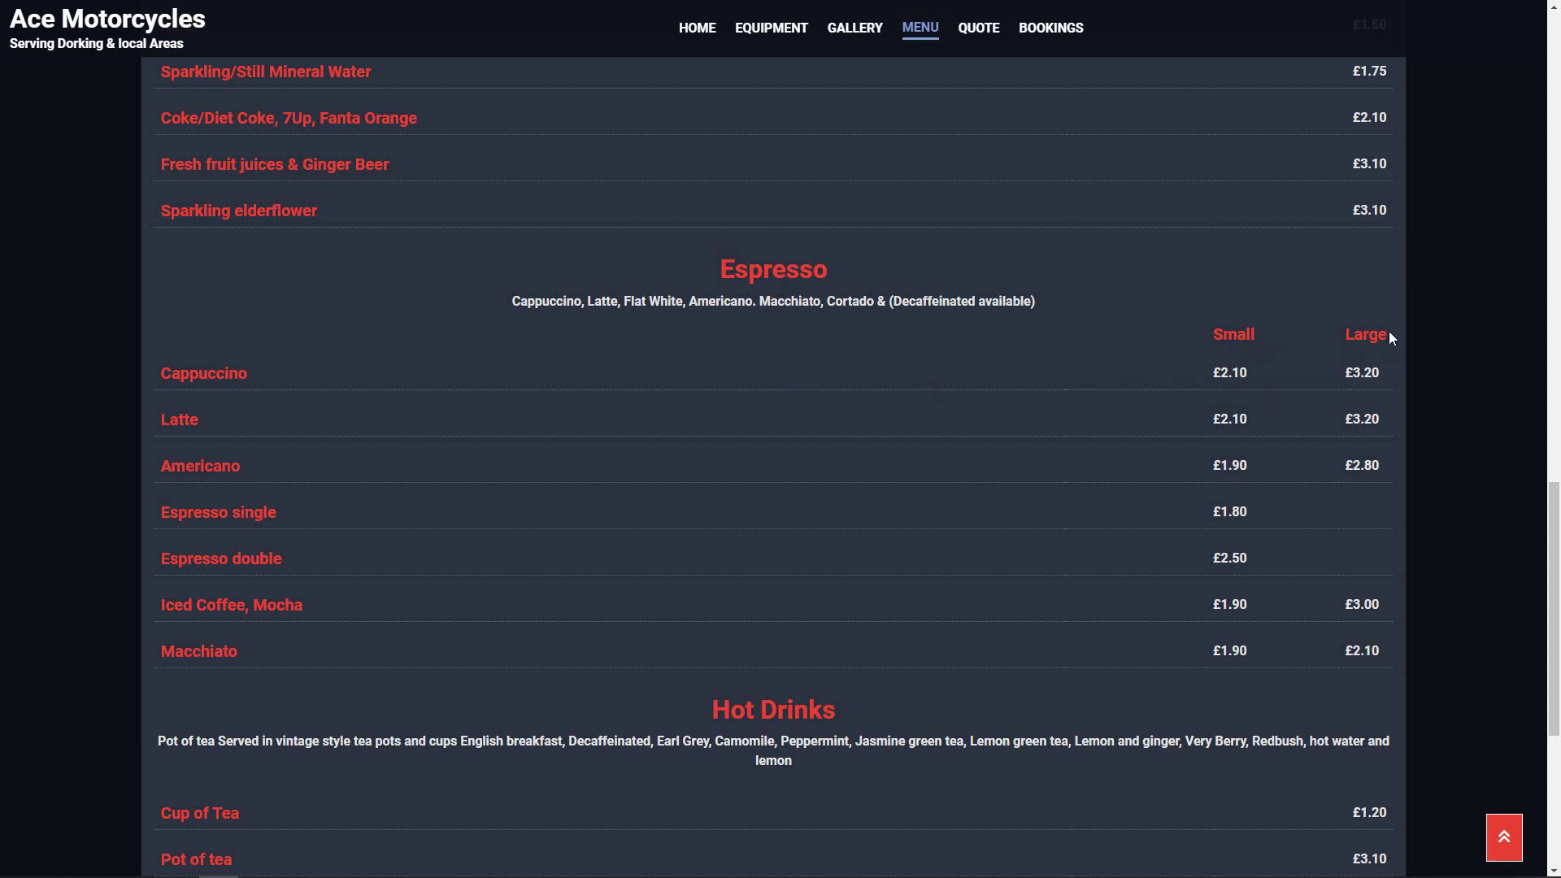
pyautogui.scroll(-3, 1081, 477)
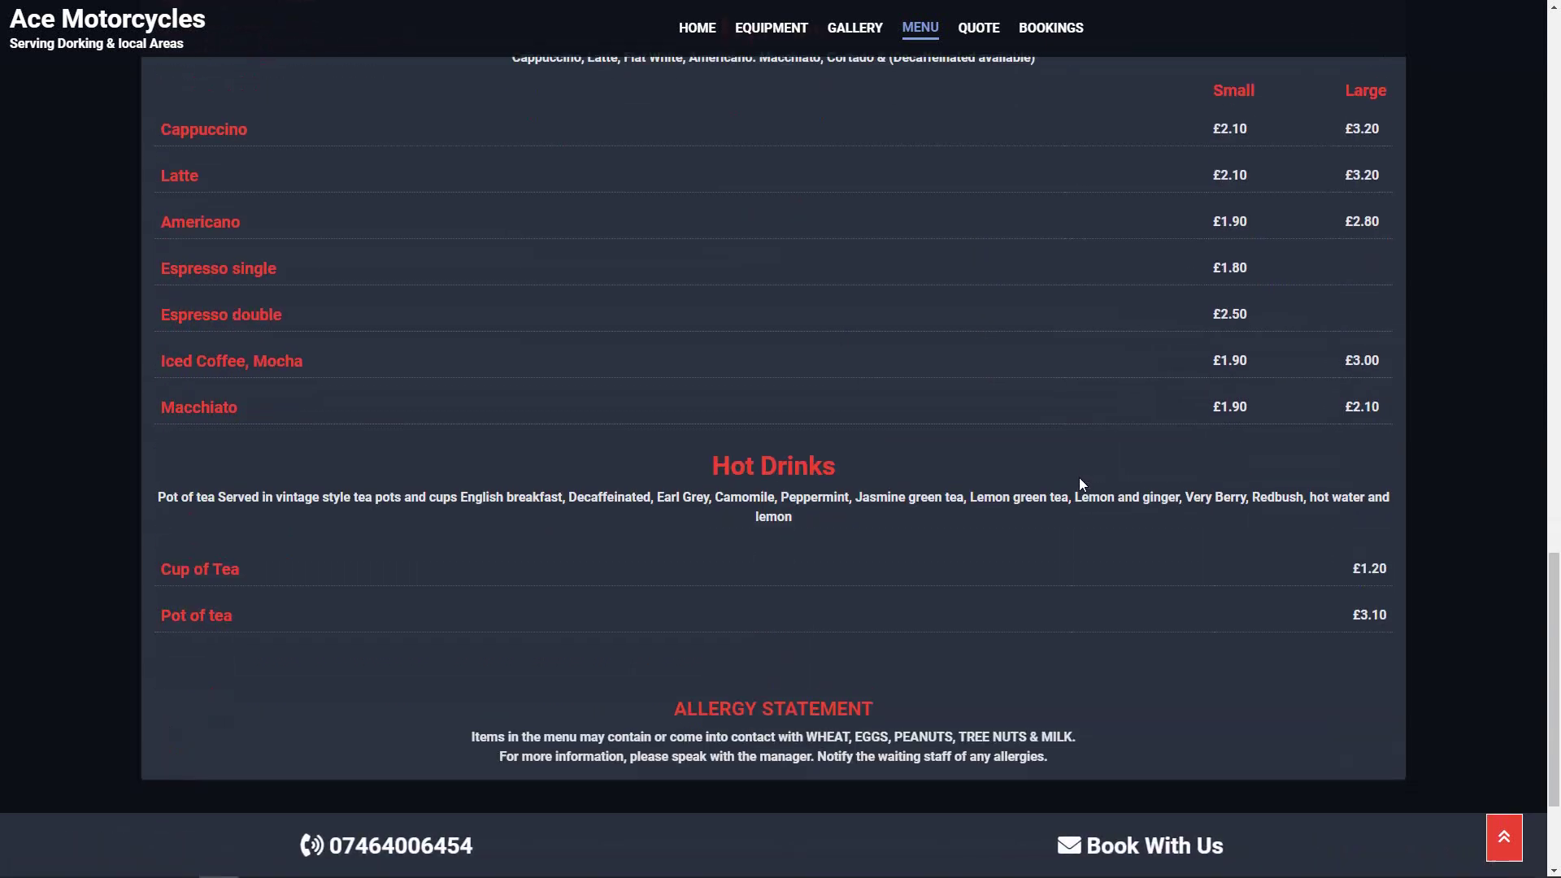
pyautogui.scroll(20, 1057, 489)
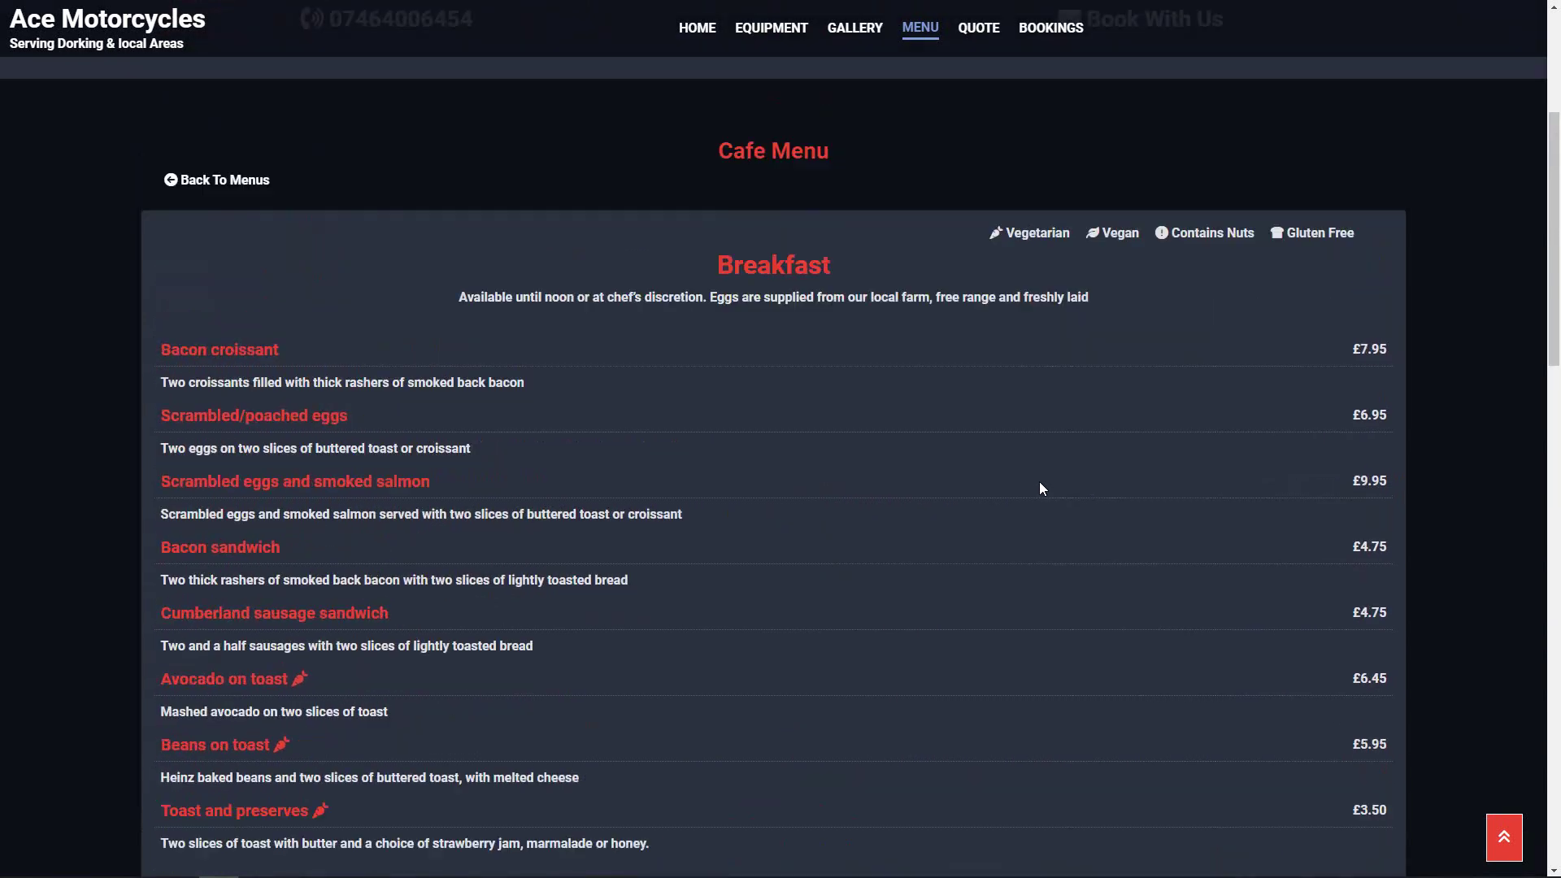
pyautogui.scroll(2, 1040, 484)
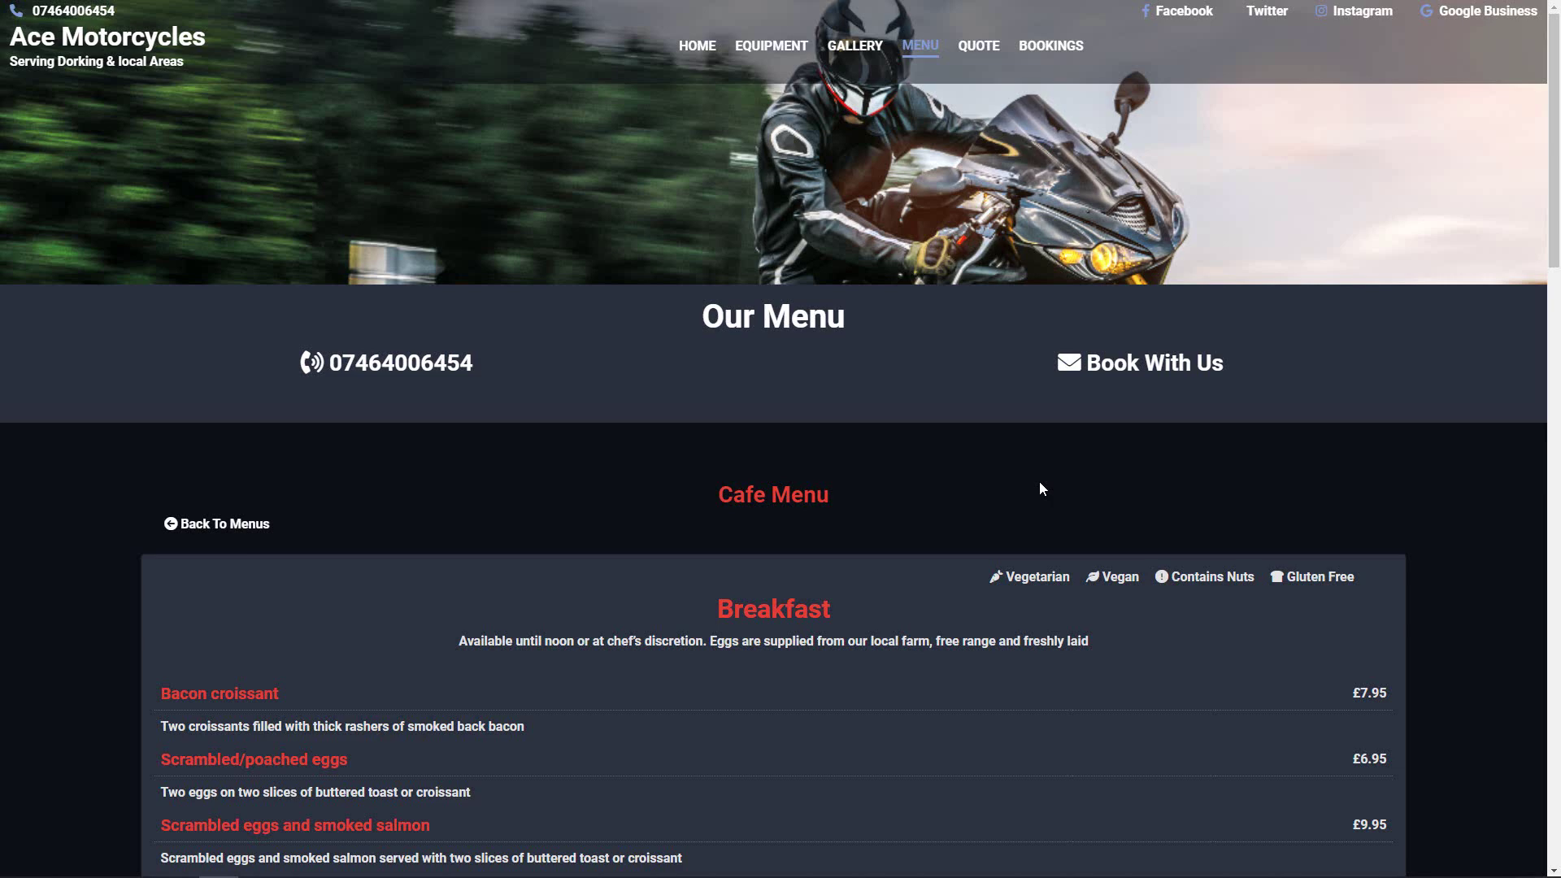
pyautogui.scroll(-4, 720, 525)
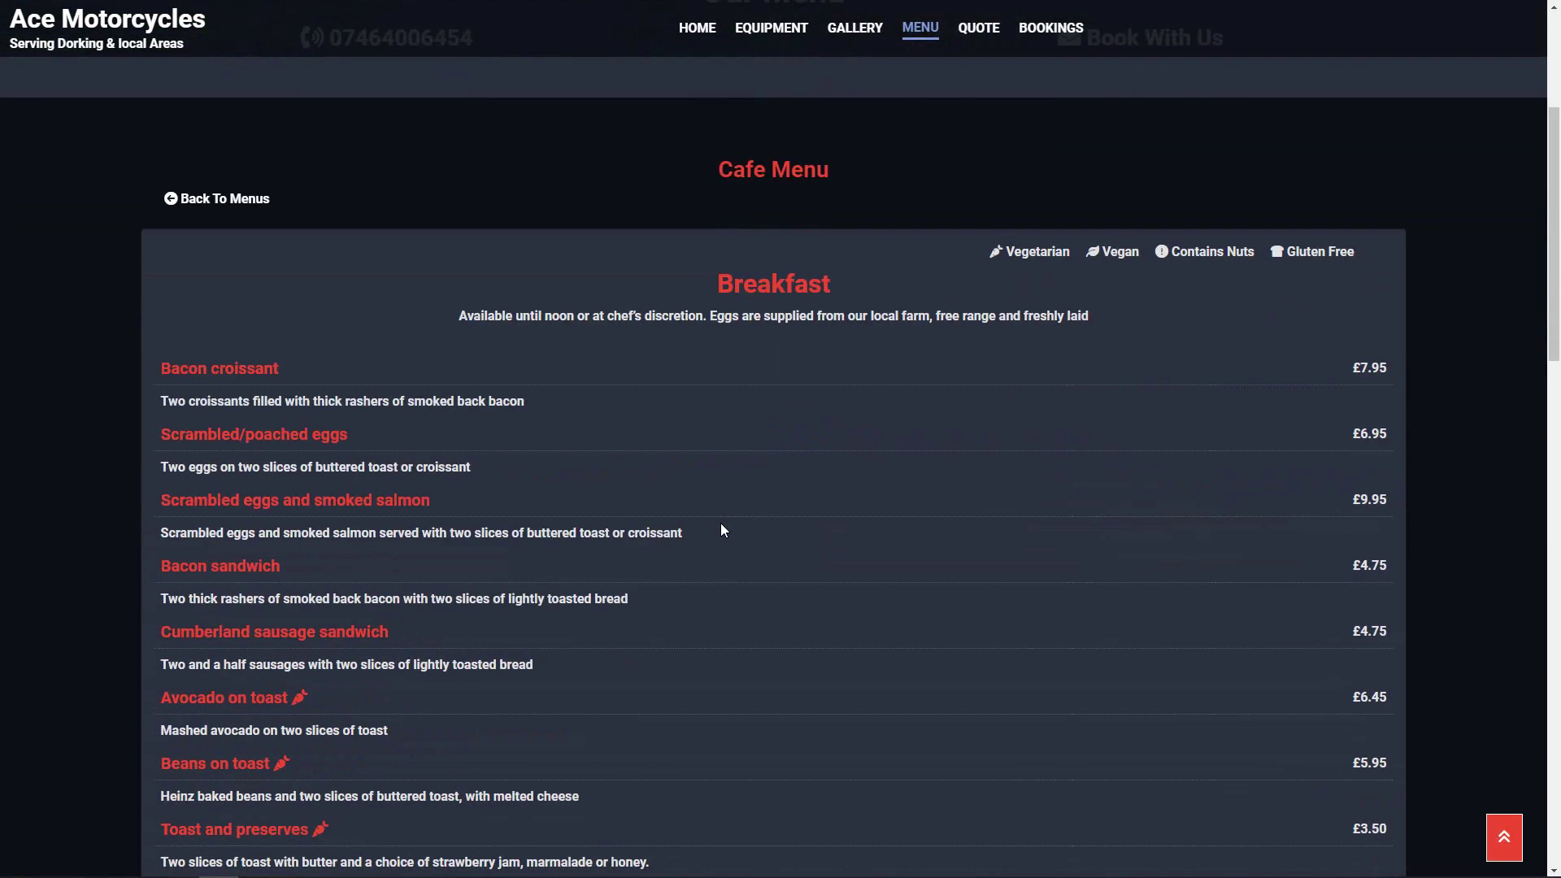